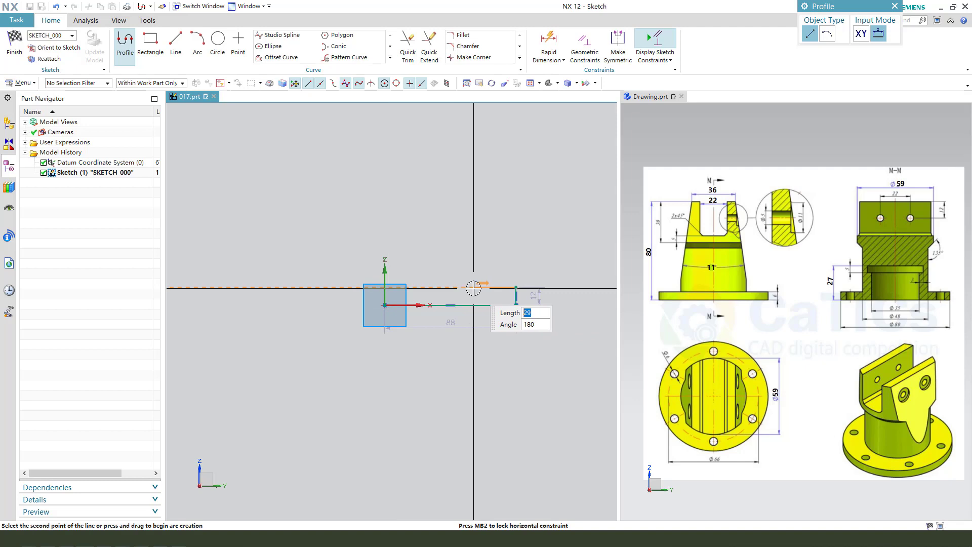
Continue the profile with about 29 mm horizontal, 54 mm vertical, an outward slant, 33 mm vertical and 77 mm top lines, closing at the origin.
{"action": "left_click", "coordinate": [473, 287]}
{"action": "left_click", "coordinate": [473, 207]}
{"action": "left_click", "coordinate": [494, 182]}
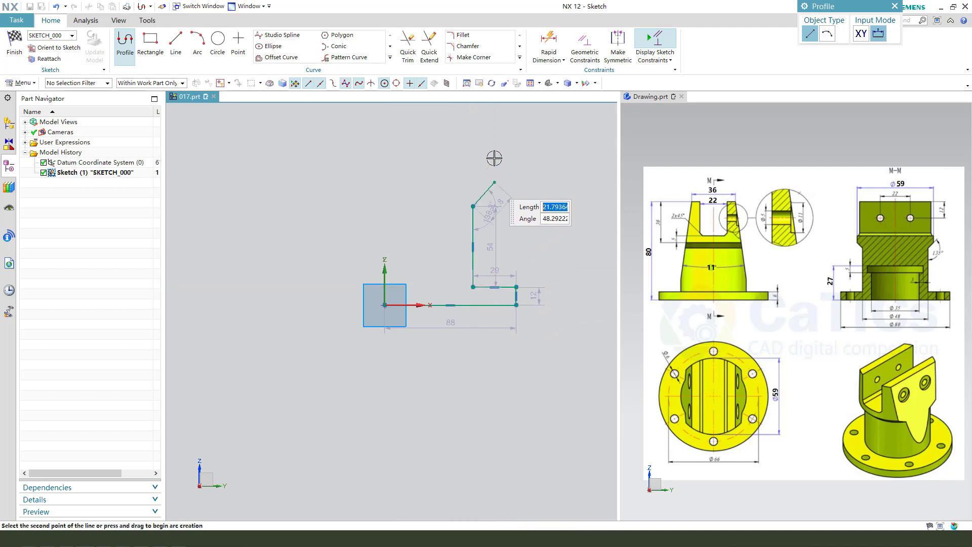
{"action": "left_click", "coordinate": [492, 134]}
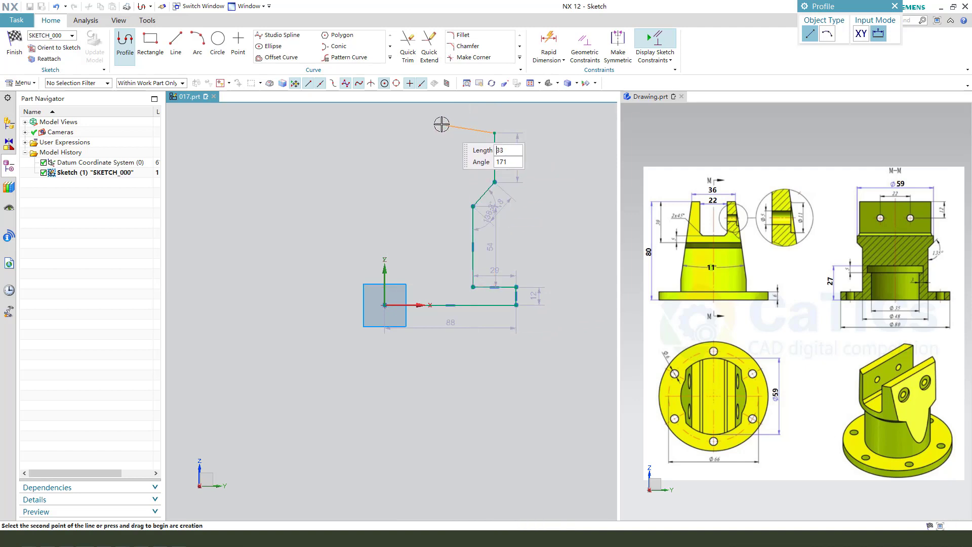
{"action": "left_click", "coordinate": [380, 133]}
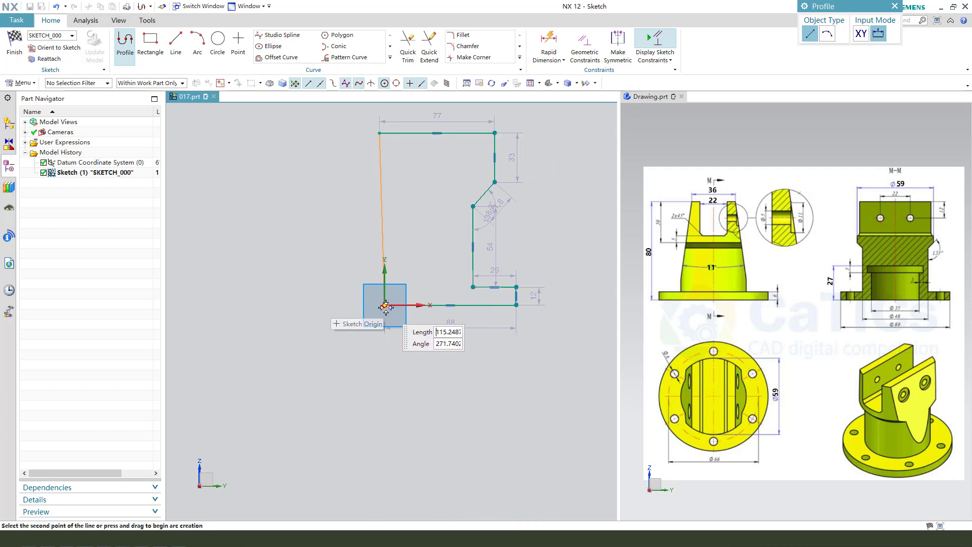
{"action": "left_click", "coordinate": [385, 305]}
{"action": "key", "text": "Escape"}
Constrain the profile's closing line, which runs from the top edge to the sketch origin, to be vertical.
{"action": "left_click", "coordinate": [381, 157]}
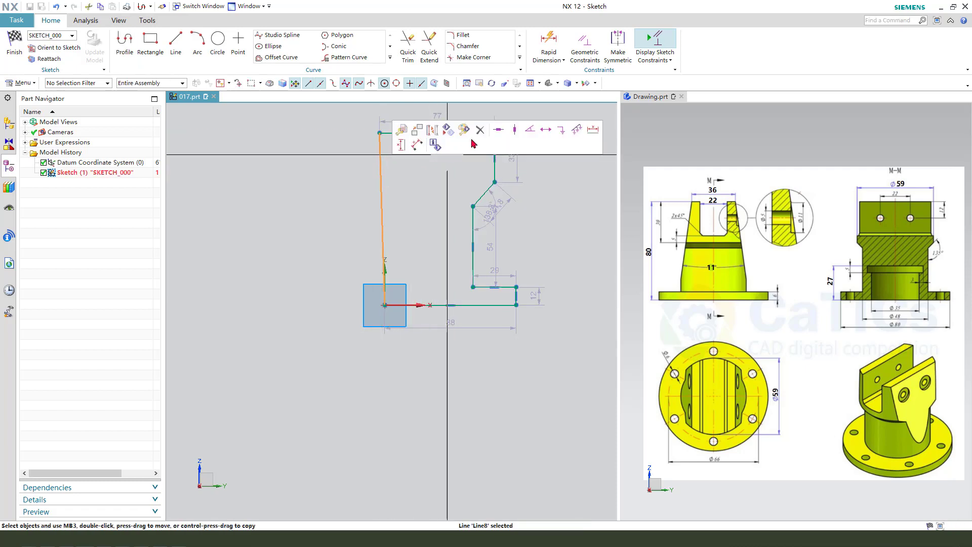
{"action": "left_click", "coordinate": [516, 131]}
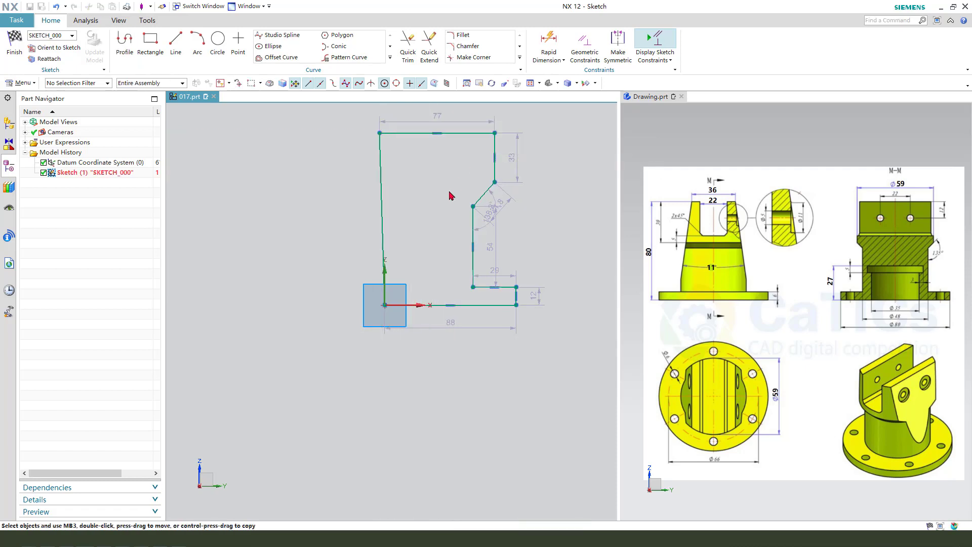
{"action": "scroll", "coordinate": [412, 244], "scroll_direction": "down", "scroll_amount": 2}
{"action": "scroll", "coordinate": [490, 150], "scroll_direction": "up", "scroll_amount": 2}
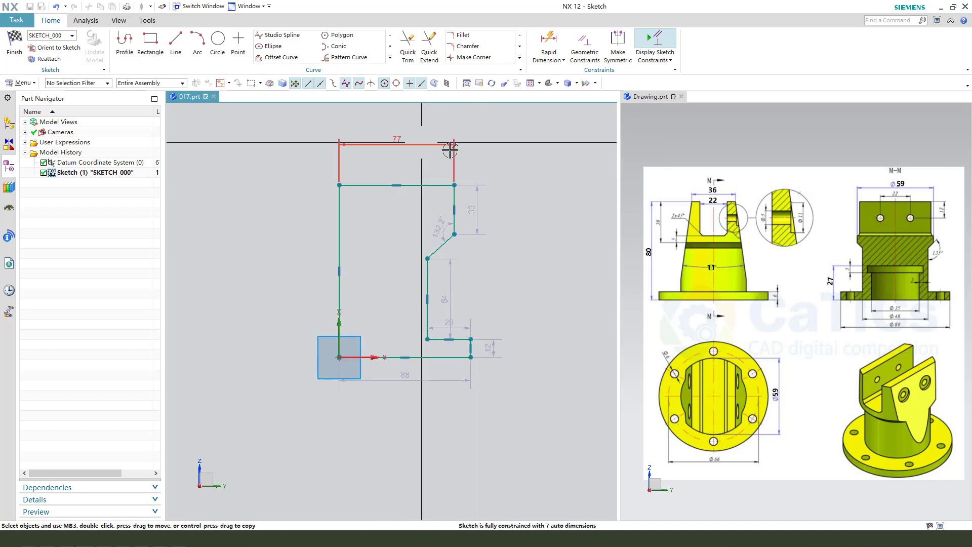
Dimension the angle between the slanted line and the lower vertical line at 135°.
{"action": "scroll", "coordinate": [477, 265], "scroll_direction": "up", "scroll_amount": 1}
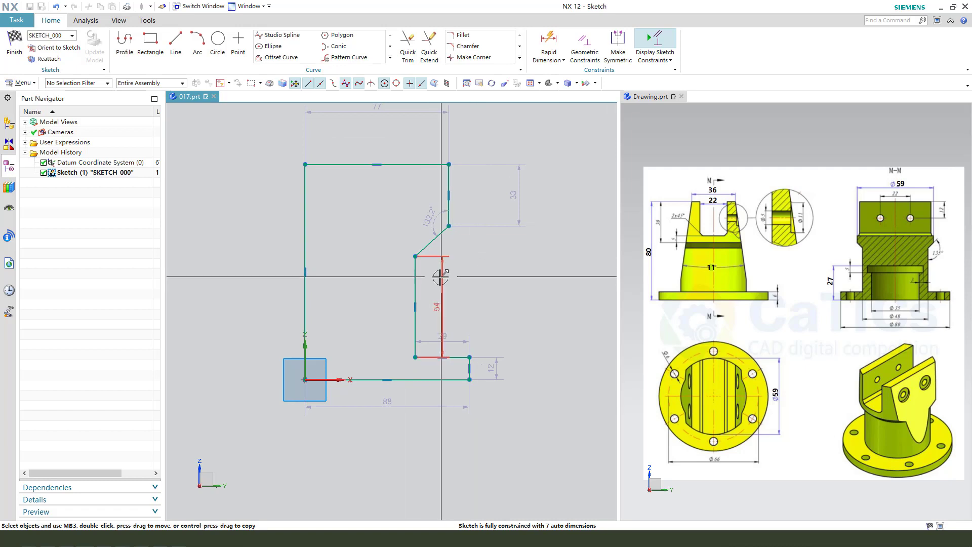
{"action": "scroll", "coordinate": [440, 274], "scroll_direction": "up", "scroll_amount": 1}
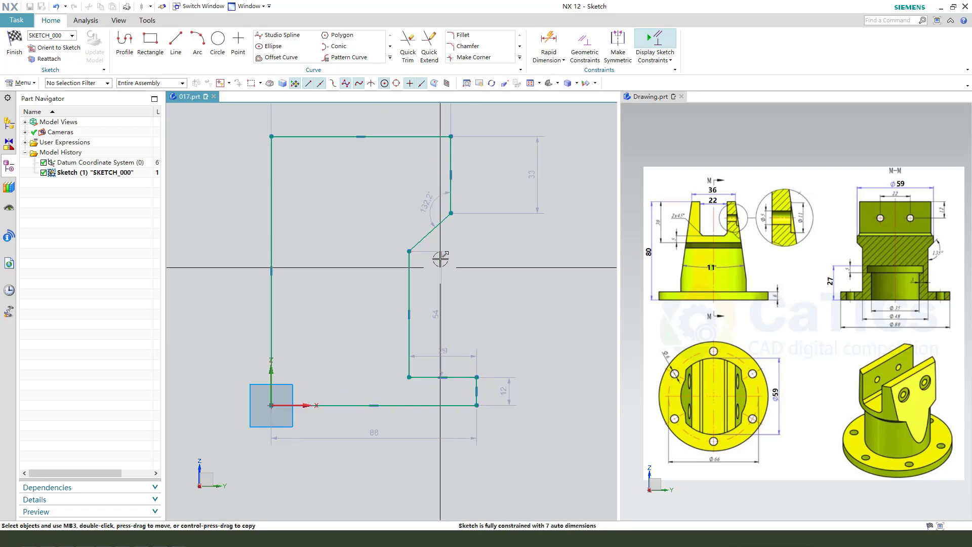
{"action": "double_click", "coordinate": [426, 202]}
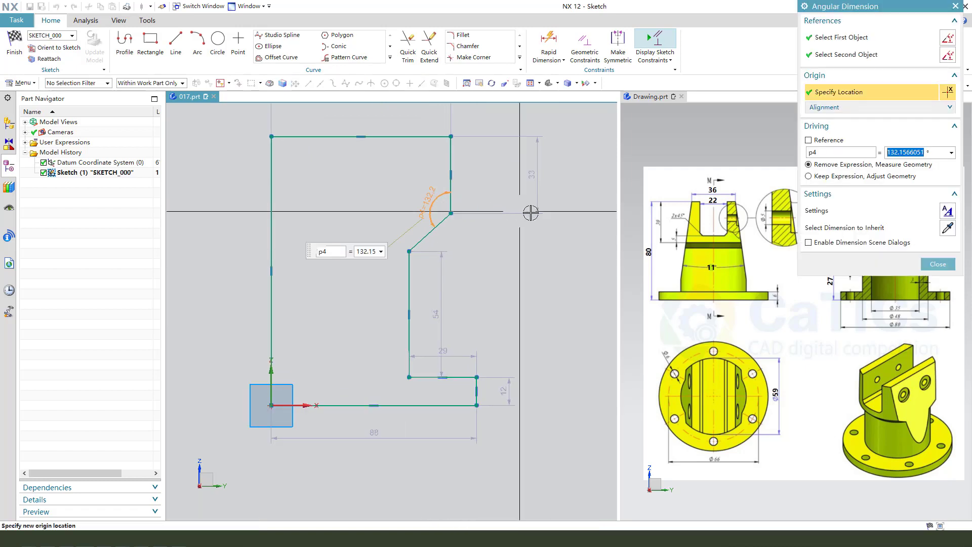
{"action": "left_click", "coordinate": [937, 264]}
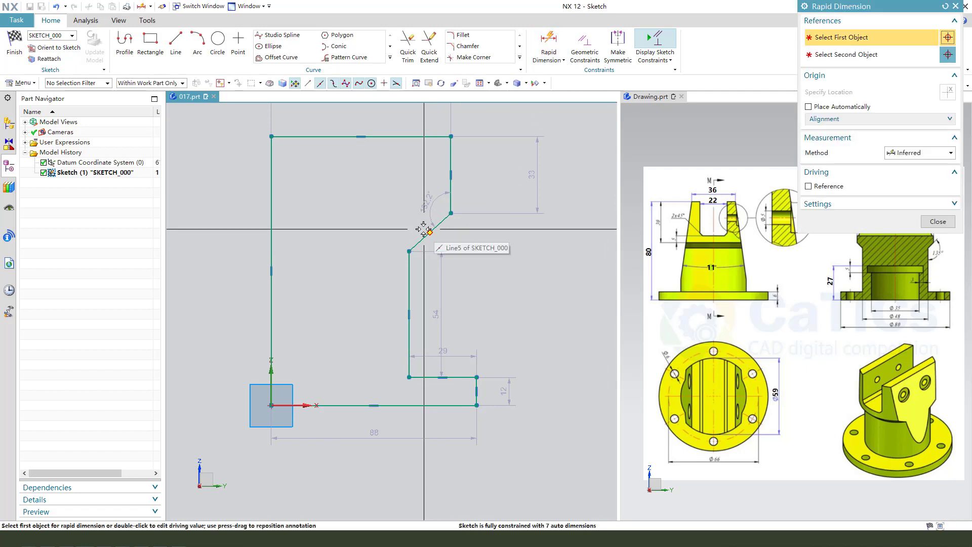
{"action": "scroll", "coordinate": [444, 224], "scroll_direction": "up", "scroll_amount": 2}
{"action": "left_click", "coordinate": [445, 218]}
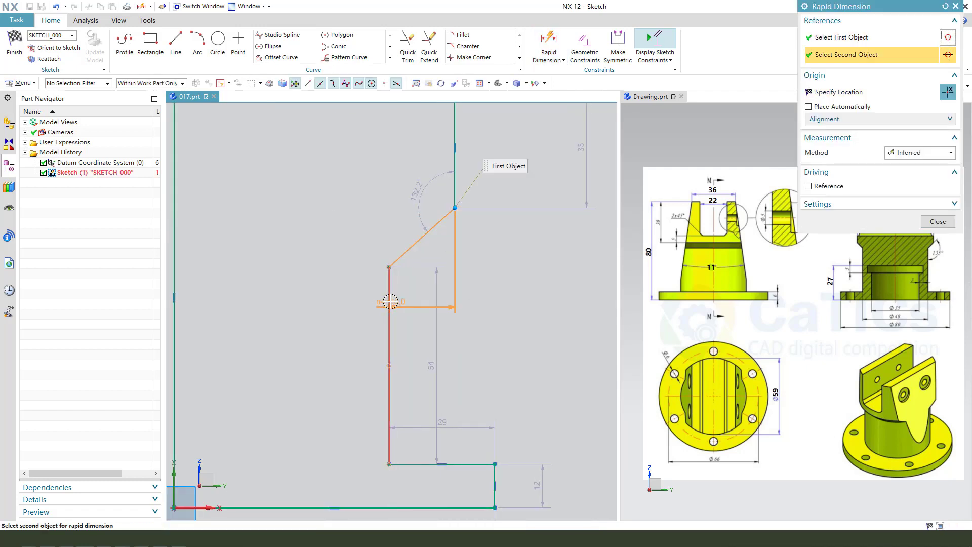
{"action": "left_click", "coordinate": [422, 286]}
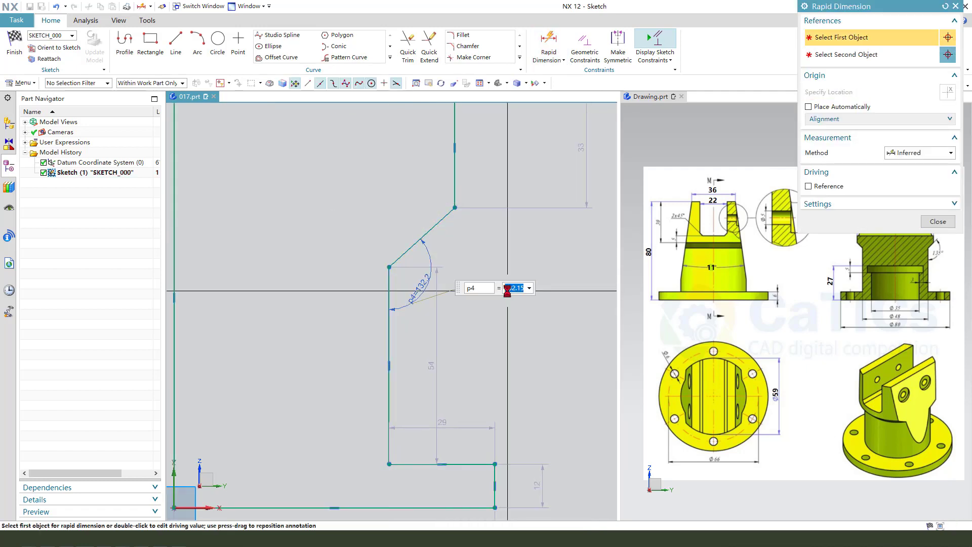
{"action": "type", "text": "135"}
{"action": "key", "text": "Return"}
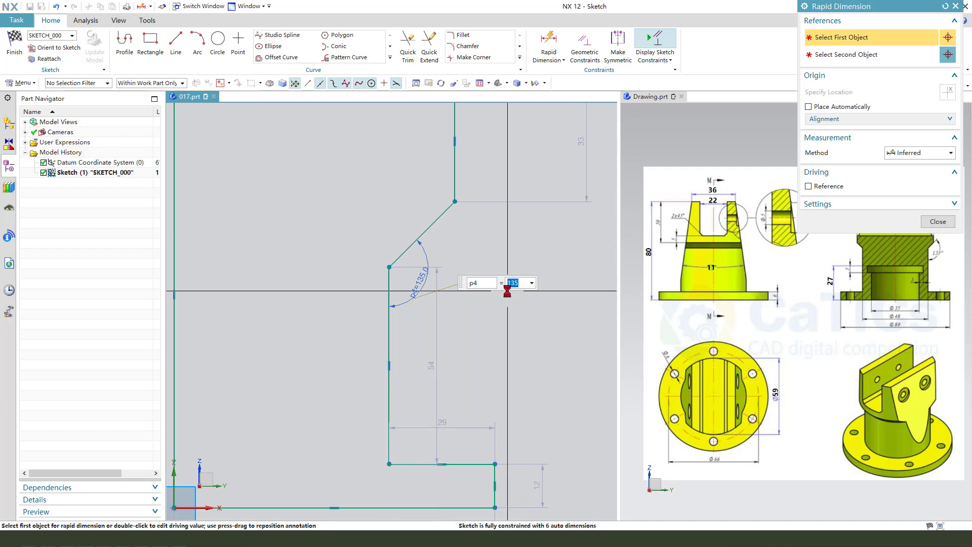
{"action": "scroll", "coordinate": [435, 263], "scroll_direction": "down", "scroll_amount": 3}
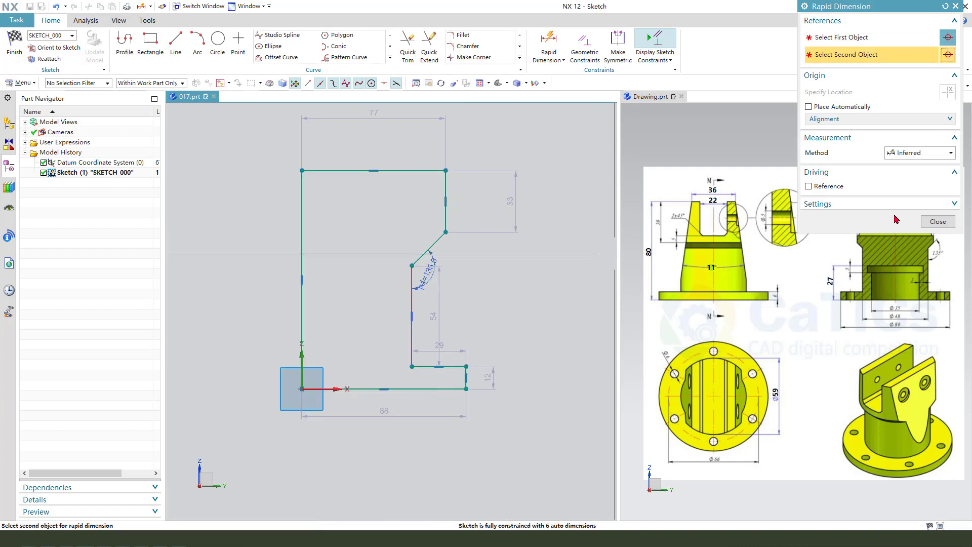
{"action": "left_click", "coordinate": [941, 223]}
Move the upper vertical line's length dimension closer to the profile and adjust the placement of the 135° angle dimension.
{"action": "scroll", "coordinate": [492, 223], "scroll_direction": "down", "scroll_amount": 1}
{"action": "scroll", "coordinate": [511, 217], "scroll_direction": "up", "scroll_amount": 1}
{"action": "left_click_drag", "start_coordinate": [506, 209], "coordinate": [474, 200]}
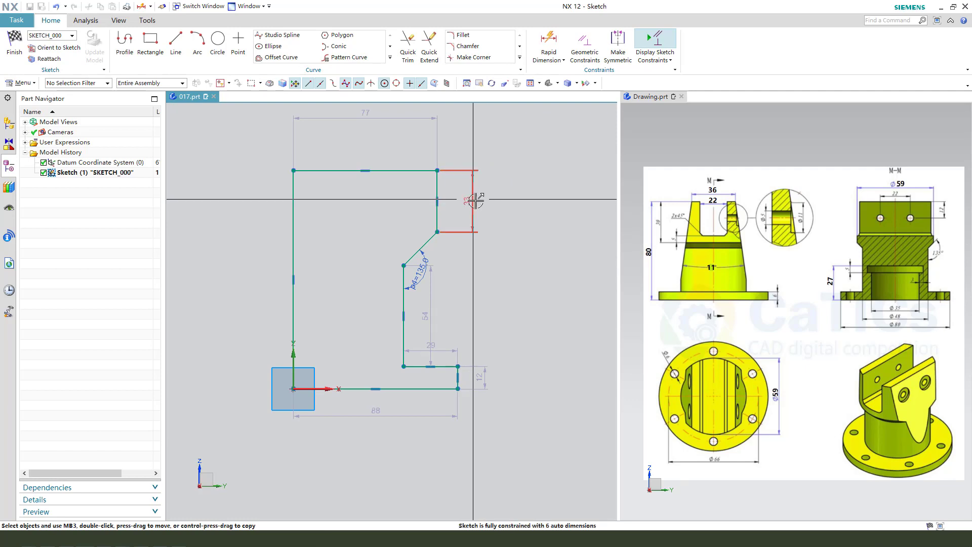
{"action": "scroll", "coordinate": [393, 300], "scroll_direction": "up", "scroll_amount": 1}
{"action": "left_click_drag", "start_coordinate": [433, 261], "coordinate": [435, 271]}
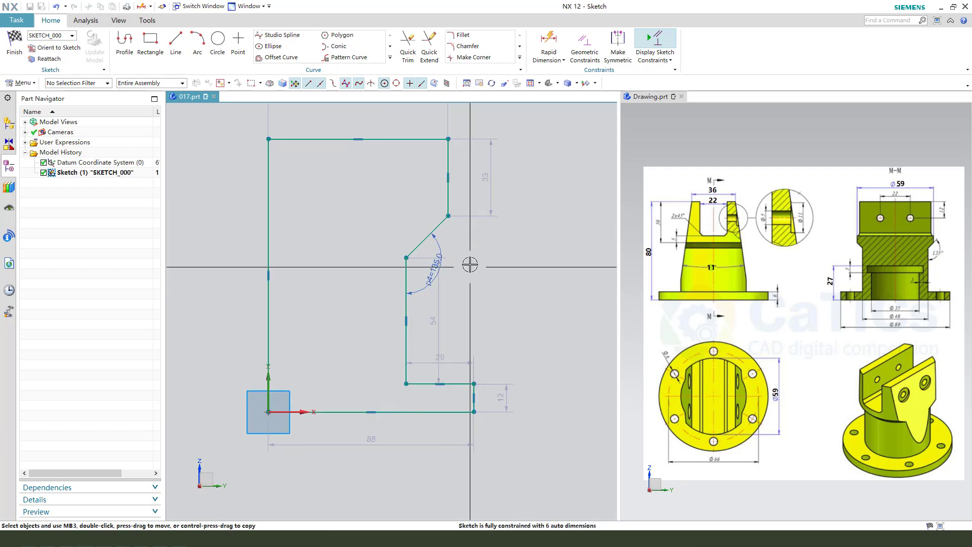
Set the length of the profile's bottom line to 40 mm.
{"action": "scroll", "coordinate": [469, 264], "scroll_direction": "down", "scroll_amount": 2}
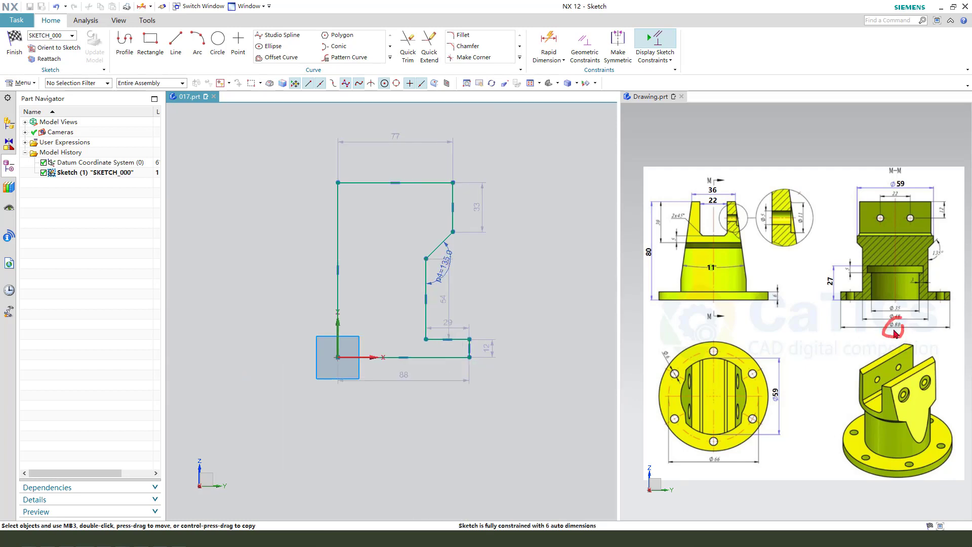
{"action": "double_click", "coordinate": [405, 381]}
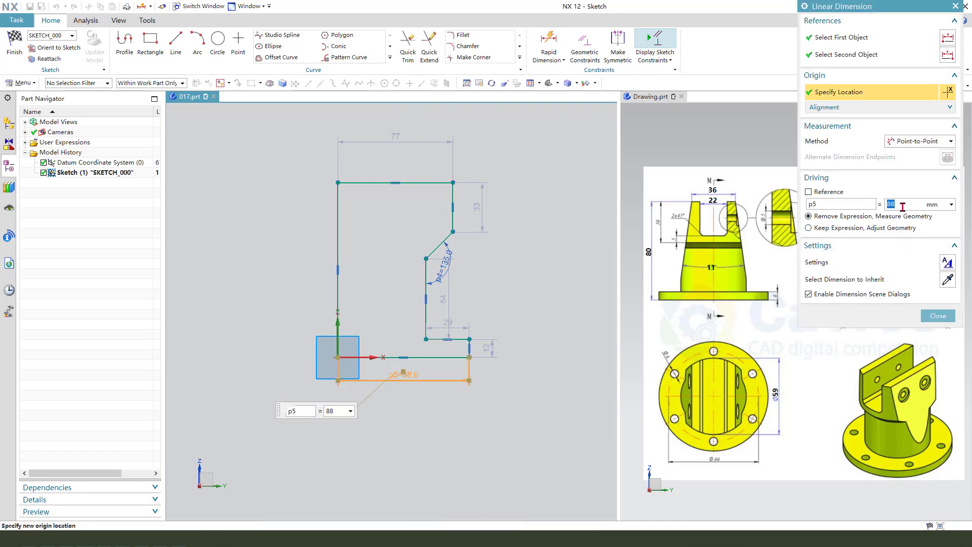
{"action": "type", "text": "40"}
{"action": "key", "text": "Return"}
{"action": "middle_click", "coordinate": [423, 349]}
Set the flange thickness at the base of the profile to 6 mm.
{"action": "scroll", "coordinate": [367, 362], "scroll_direction": "up", "scroll_amount": 4}
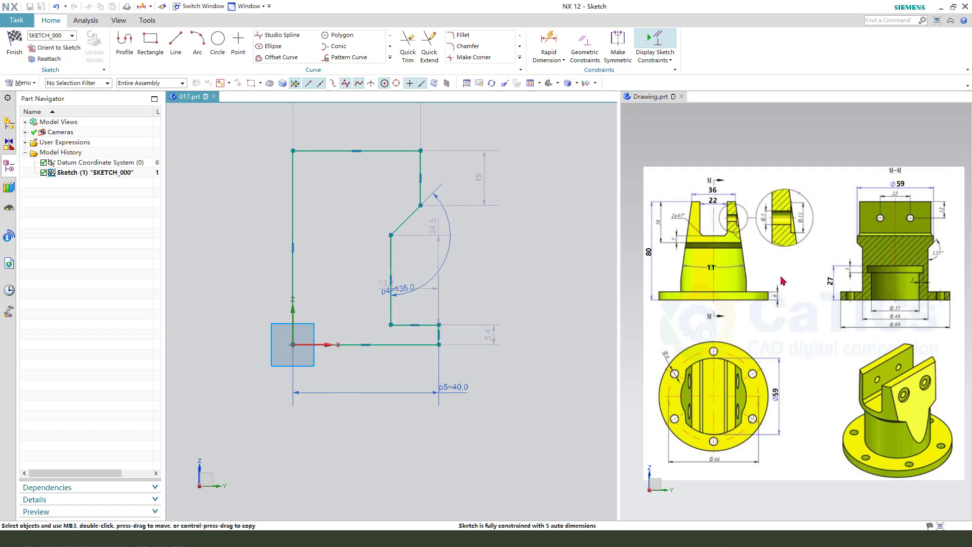
{"action": "left_click", "coordinate": [493, 332]}
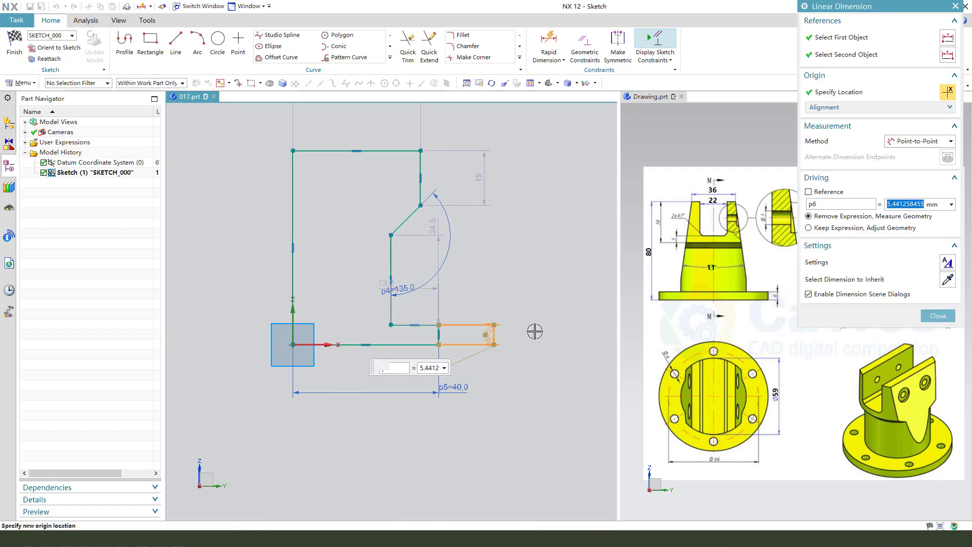
{"action": "type", "text": "6"}
{"action": "key", "text": "Return"}
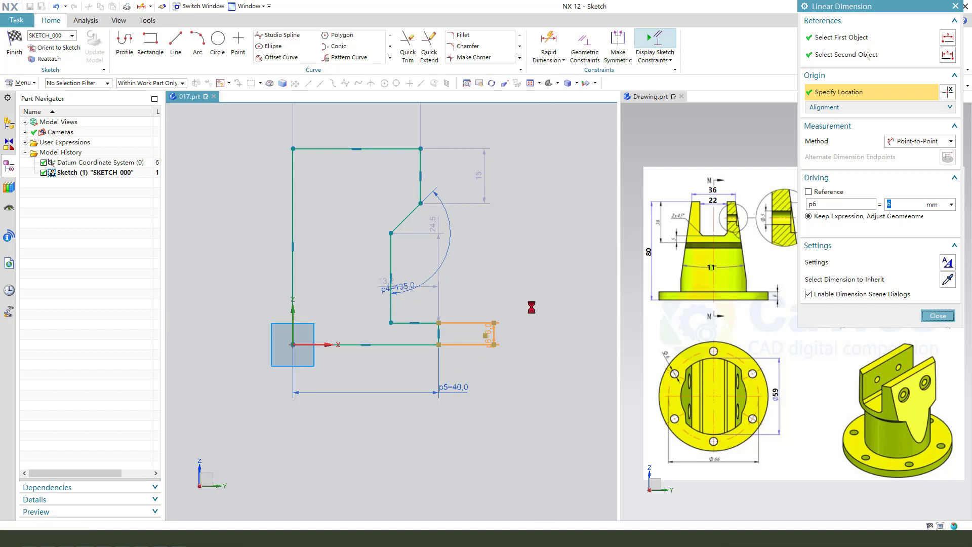
{"action": "middle_click", "coordinate": [528, 296]}
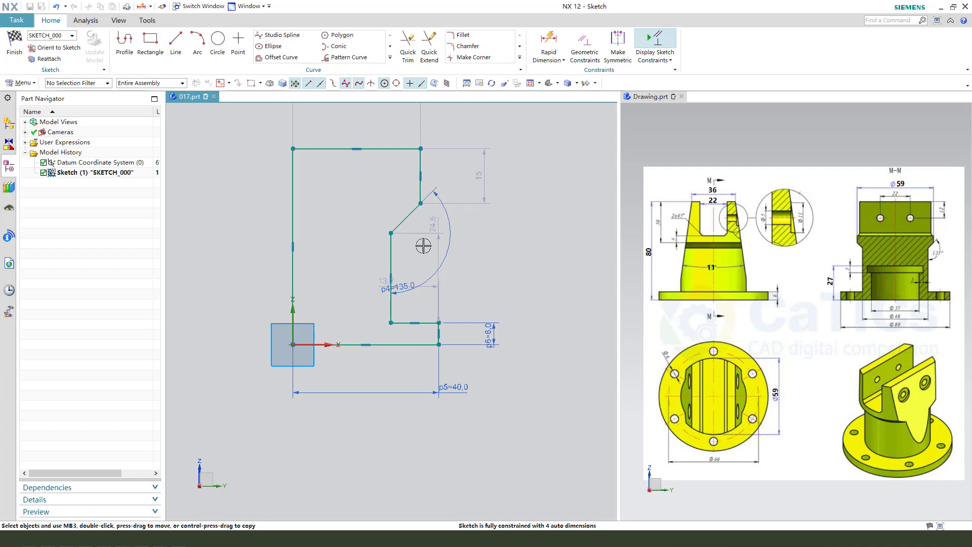
Set the length of the profile's top line to 29.5 mm, half of the 59 mm diameter.
{"action": "scroll", "coordinate": [426, 199], "scroll_direction": "down", "scroll_amount": 2}
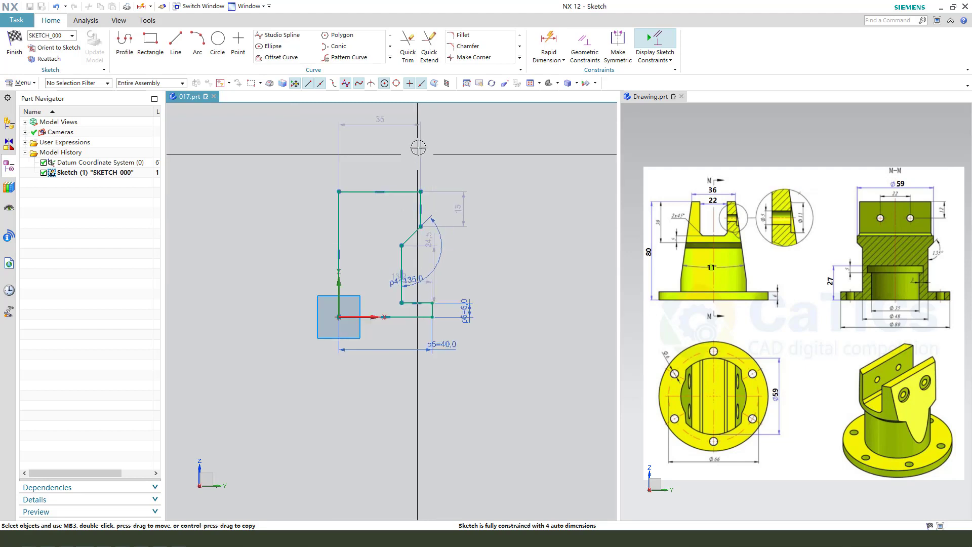
{"action": "double_click", "coordinate": [386, 165]}
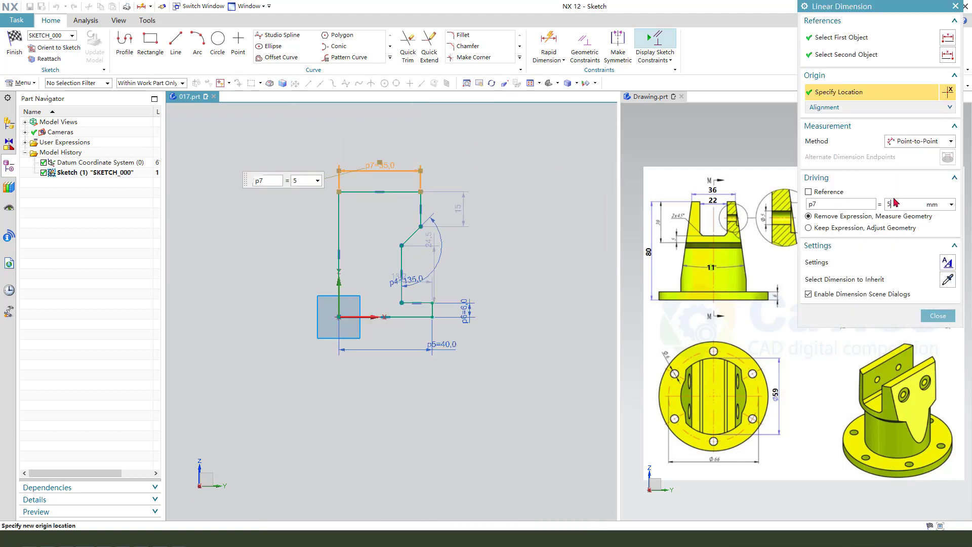
{"action": "key", "text": "Return"}
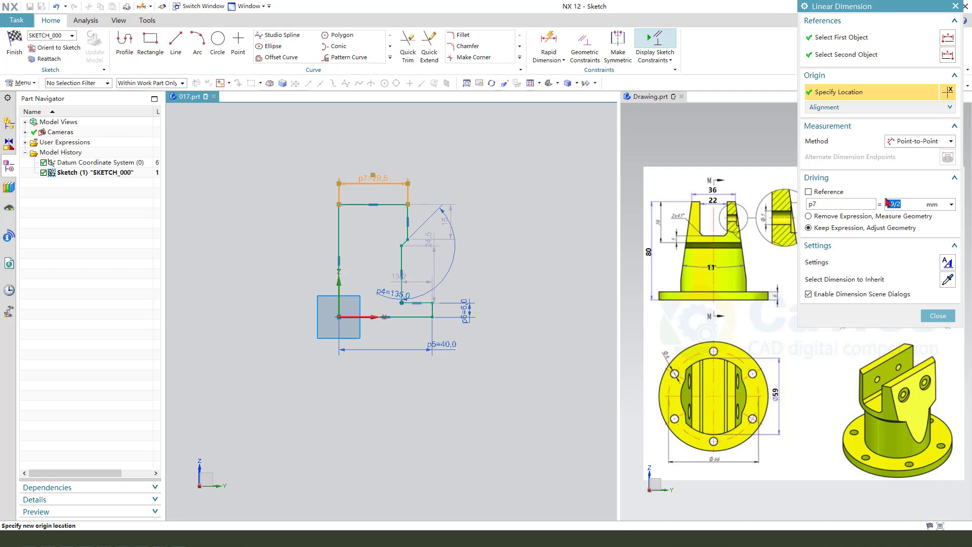
{"action": "middle_click", "coordinate": [570, 278]}
Move the upper vertical line's length dimension clear of the angle dimension and set it to 30 mm.
{"action": "scroll", "coordinate": [410, 239], "scroll_direction": "up", "scroll_amount": 1}
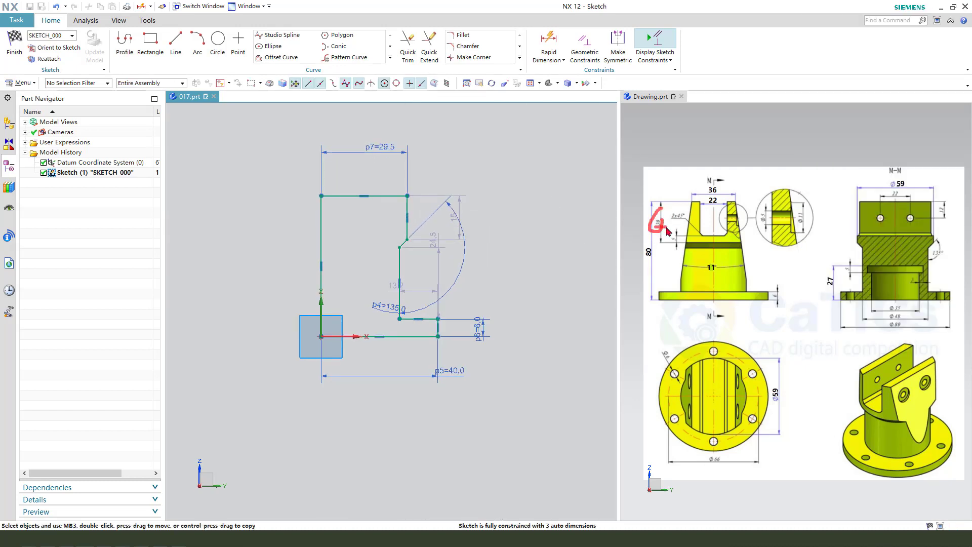
{"action": "left_click_drag", "start_coordinate": [454, 215], "coordinate": [477, 211]}
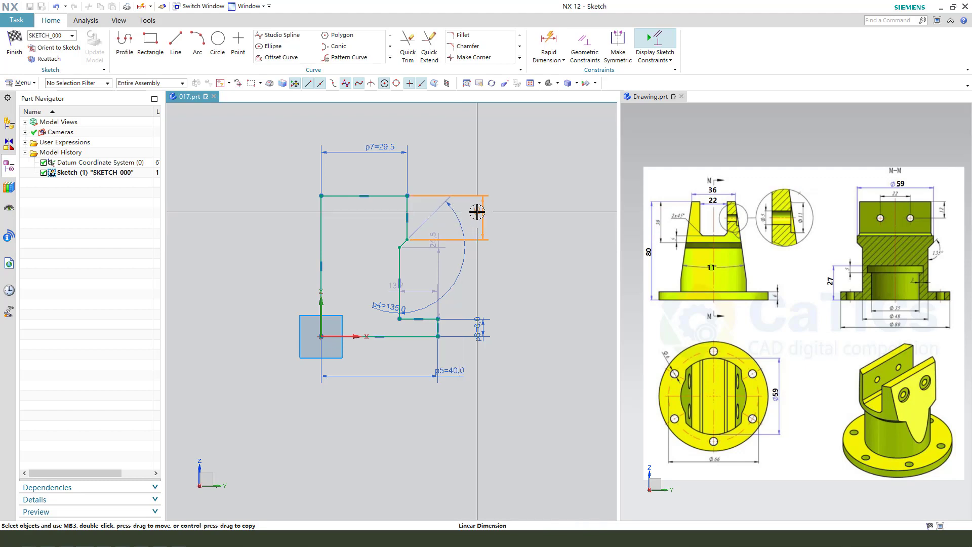
{"action": "double_click", "coordinate": [477, 212]}
{"action": "type", "text": "3"}
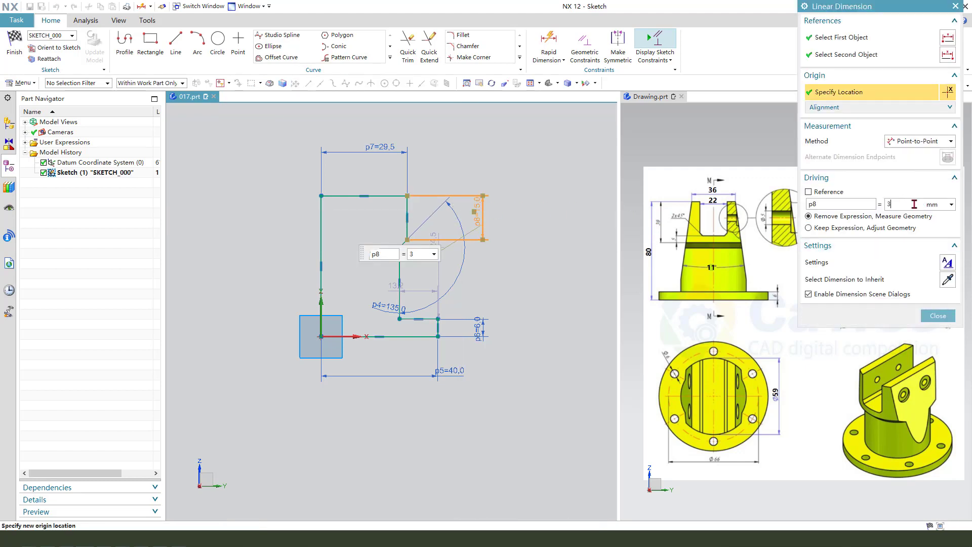
{"action": "type", "text": "0"}
{"action": "key", "text": "Return"}
{"action": "middle_click", "coordinate": [480, 263]}
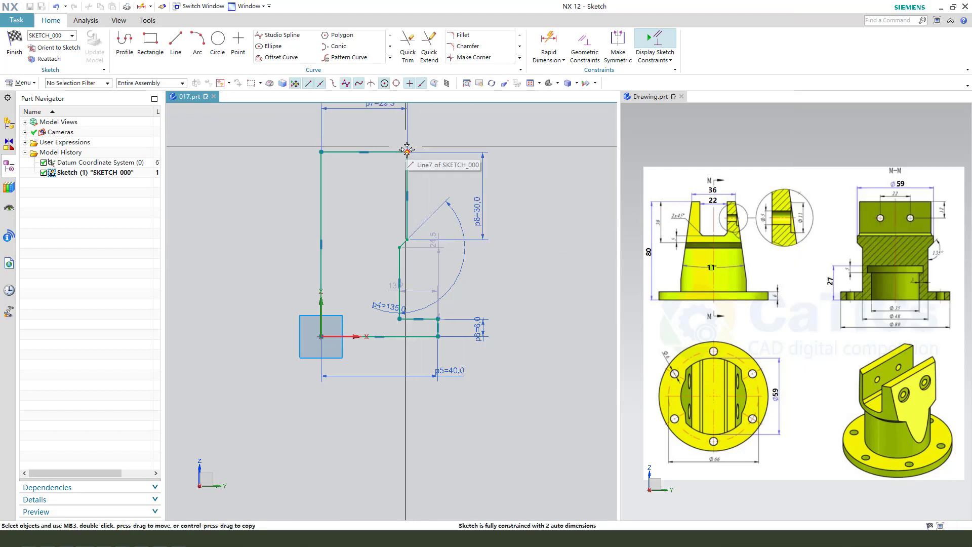
Add a vertical dimension from the profile's top outer corner to the flange's bottom outer corner and set it to 80 mm.
{"action": "left_click", "coordinate": [407, 152]}
{"action": "left_click", "coordinate": [438, 336]}
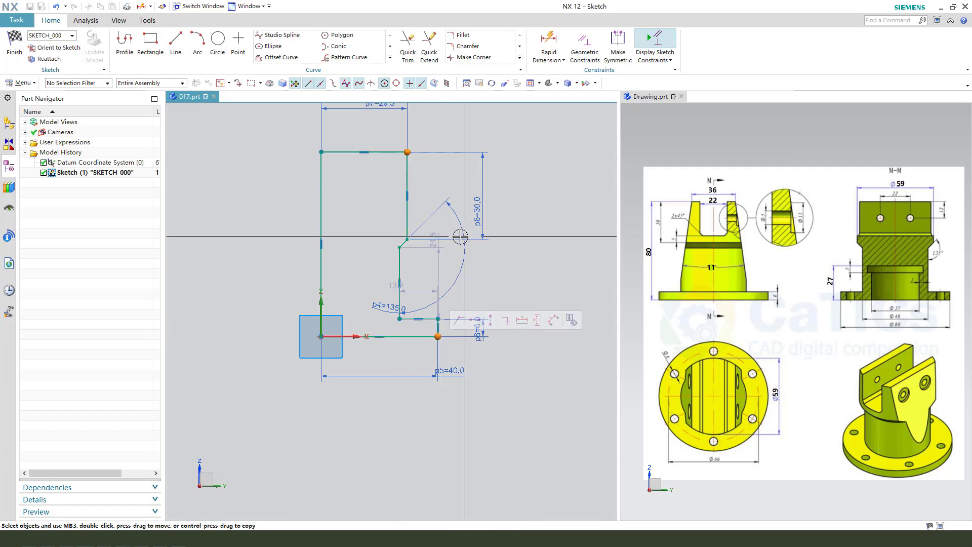
{"action": "left_click", "coordinate": [537, 320]}
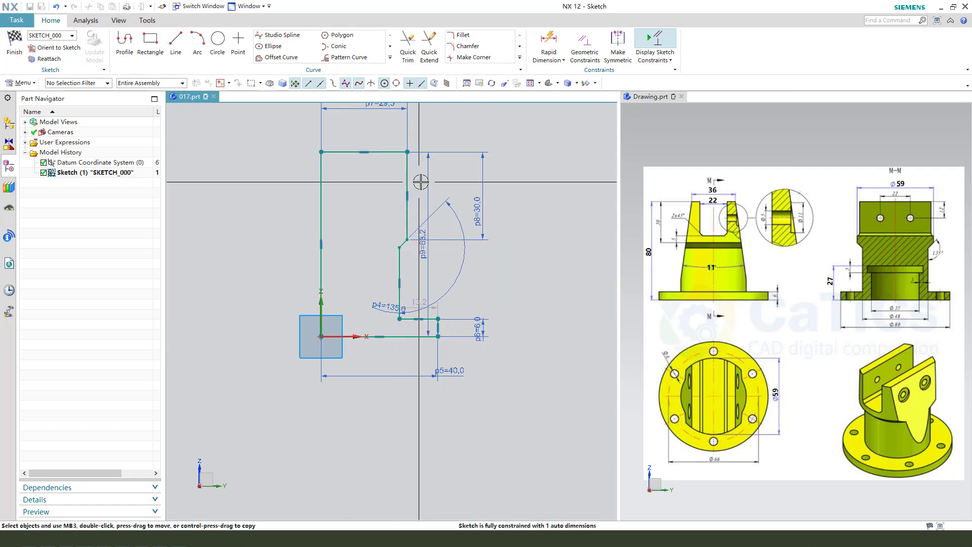
{"action": "left_click", "coordinate": [522, 246]}
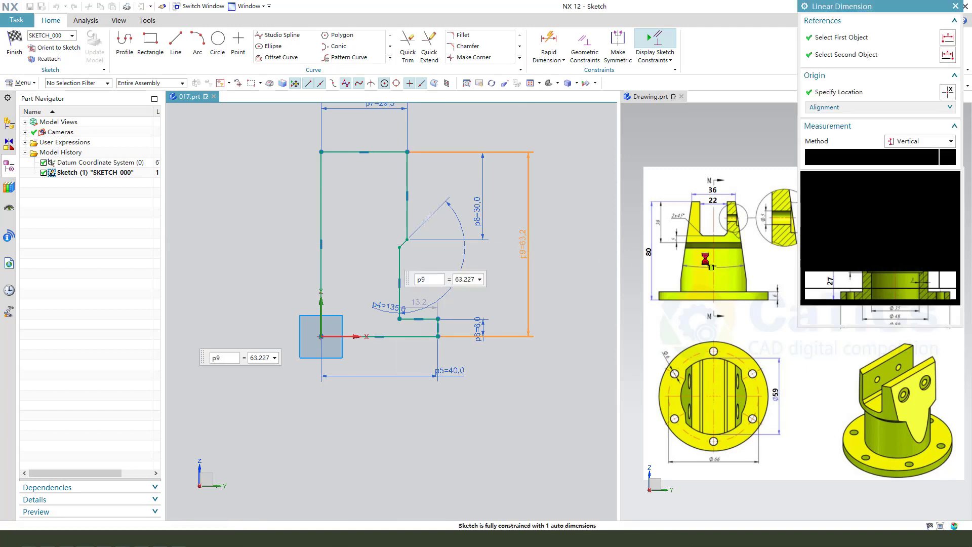
{"action": "type", "text": "80"}
{"action": "key", "text": "Return"}
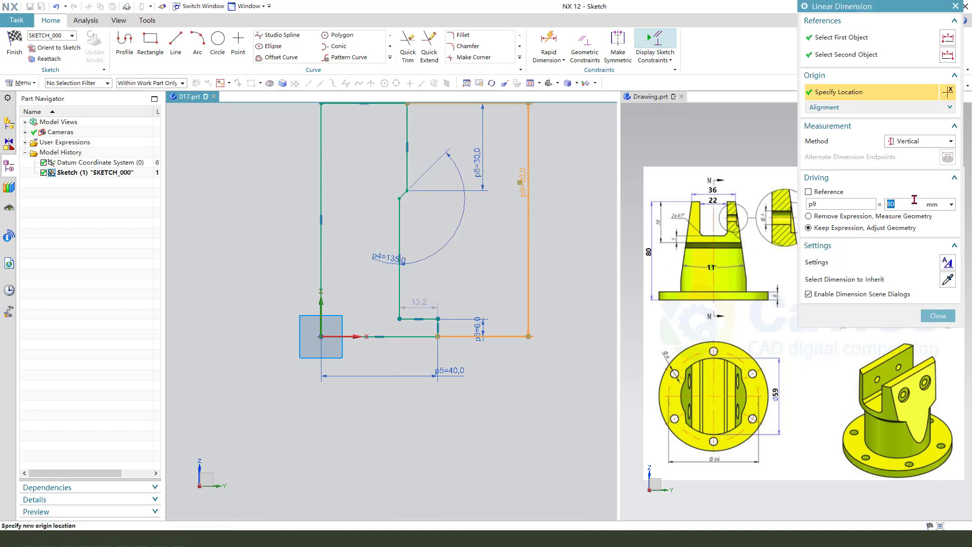
{"action": "middle_click", "coordinate": [497, 302]}
Place the 135° dimension closer to its corner and shift the lower vertical line outward until the flange step is about 12 mm wide.
{"action": "mouse_move", "coordinate": [418, 261]}
{"action": "left_mouse_down"}
{"action": "mouse_move", "coordinate": [432, 241]}
{"action": "mouse_move", "coordinate": [419, 217]}
{"action": "left_mouse_up"}
{"action": "scroll", "coordinate": [430, 278], "scroll_direction": "down", "scroll_amount": 1}
{"action": "scroll", "coordinate": [423, 162], "scroll_direction": "up", "scroll_amount": 1}
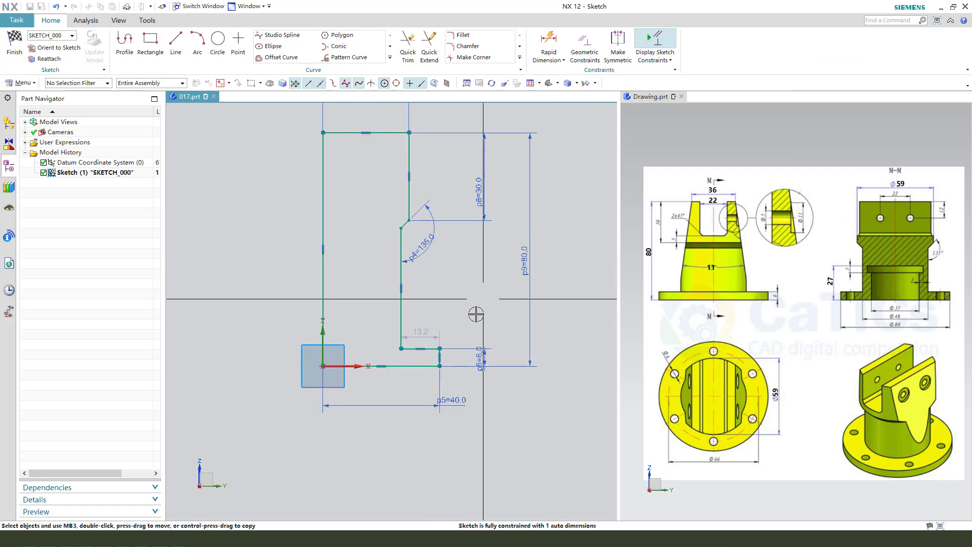
{"action": "scroll", "coordinate": [431, 344], "scroll_direction": "up", "scroll_amount": 2}
{"action": "mouse_move", "coordinate": [450, 321]}
{"action": "left_mouse_down"}
{"action": "mouse_move", "coordinate": [381, 275]}
{"action": "mouse_move", "coordinate": [340, 271]}
{"action": "mouse_move", "coordinate": [385, 266]}
{"action": "left_mouse_up"}
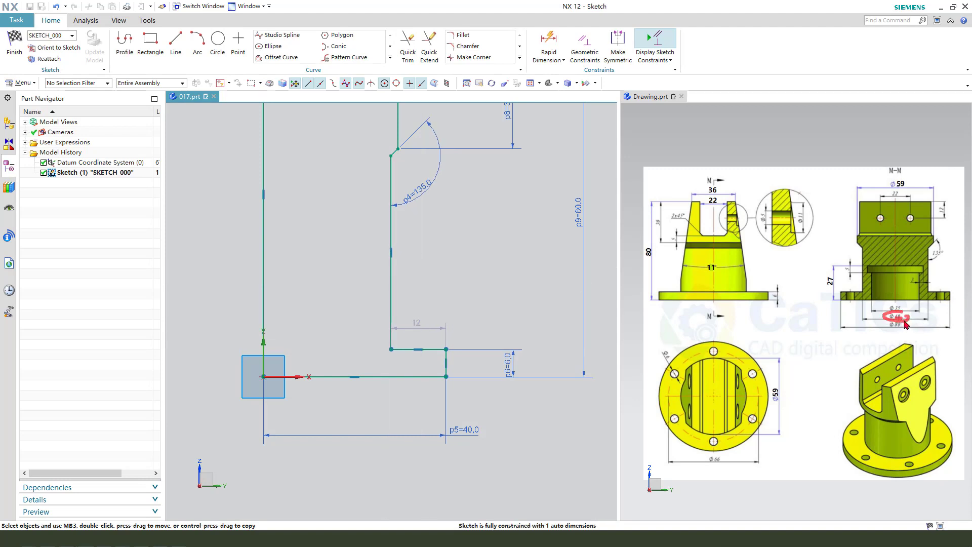
Try to add a horizontal dimension between the lower vertical line and the profile's axis line, and undo it.
{"action": "scroll", "coordinate": [466, 239], "scroll_direction": "down", "scroll_amount": 3}
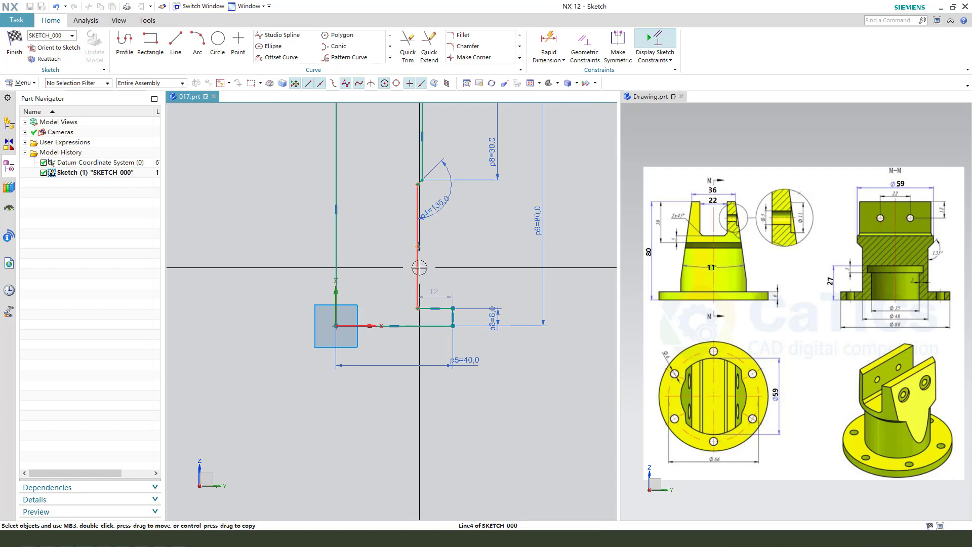
{"action": "left_click", "coordinate": [418, 243]}
{"action": "left_click", "coordinate": [336, 243]}
{"action": "right_click", "coordinate": [388, 246]}
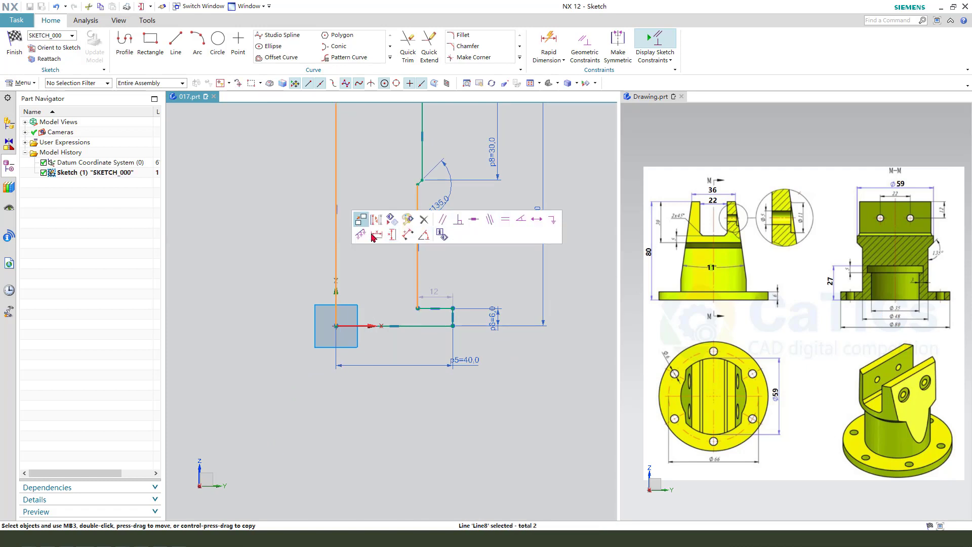
{"action": "left_click", "coordinate": [380, 235]}
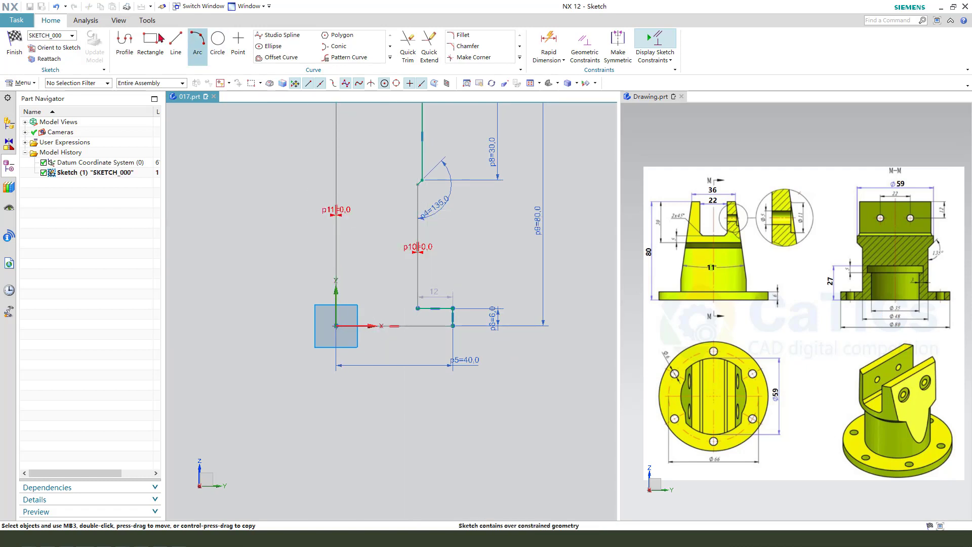
{"action": "left_click", "coordinate": [57, 8]}
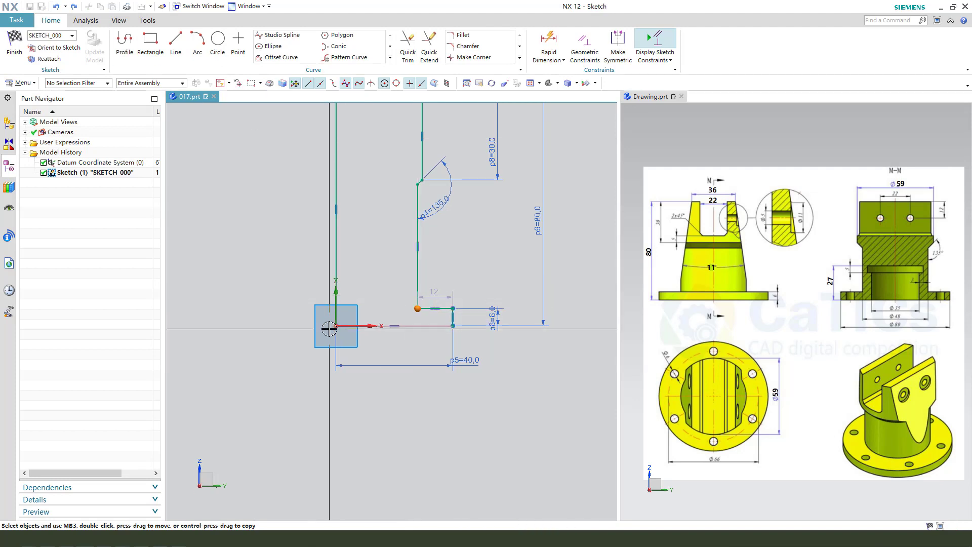
Dimension the distance from the axis line to the flange's inner upper corner and set it to 24 mm.
{"action": "right_click", "coordinate": [432, 315]}
{"action": "left_click", "coordinate": [394, 348]}
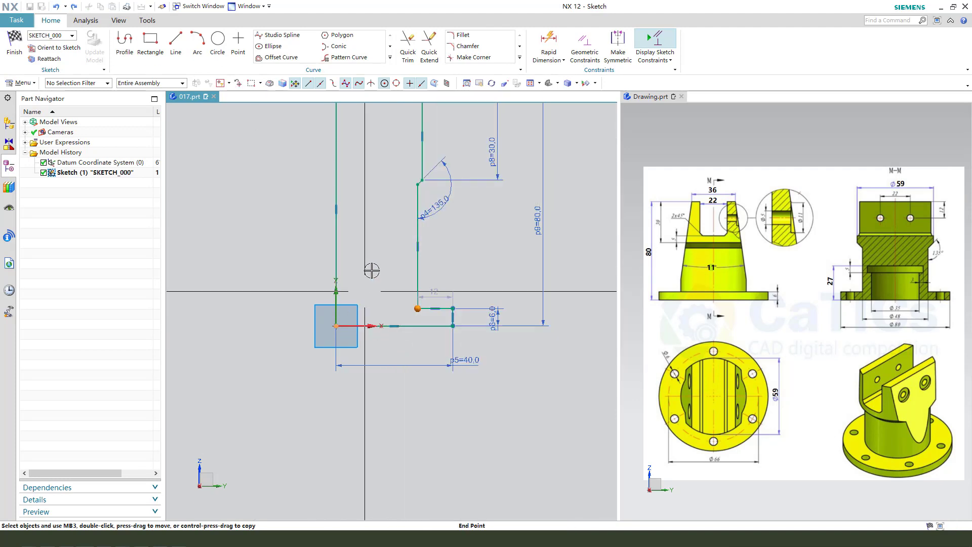
{"action": "left_click", "coordinate": [417, 306]}
{"action": "left_click", "coordinate": [336, 300]}
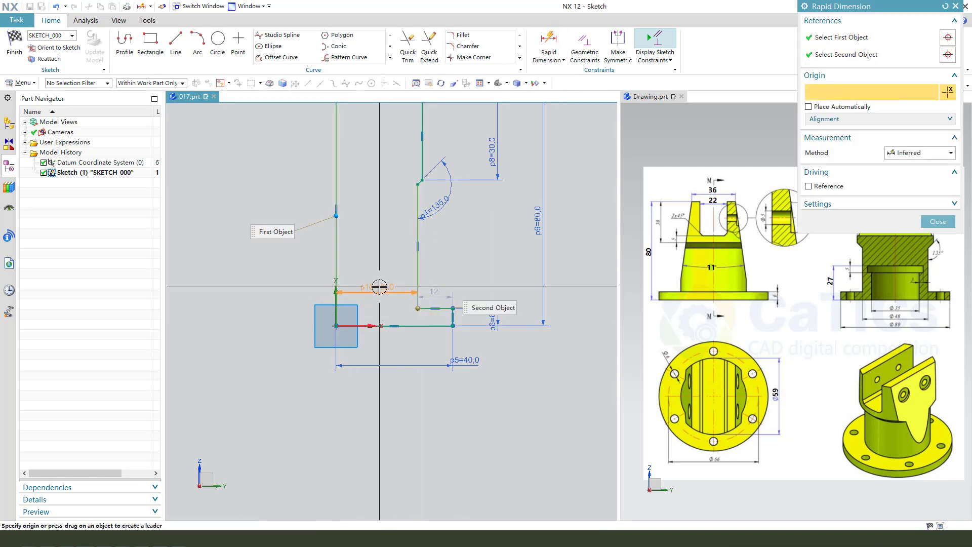
{"action": "left_click", "coordinate": [379, 287]}
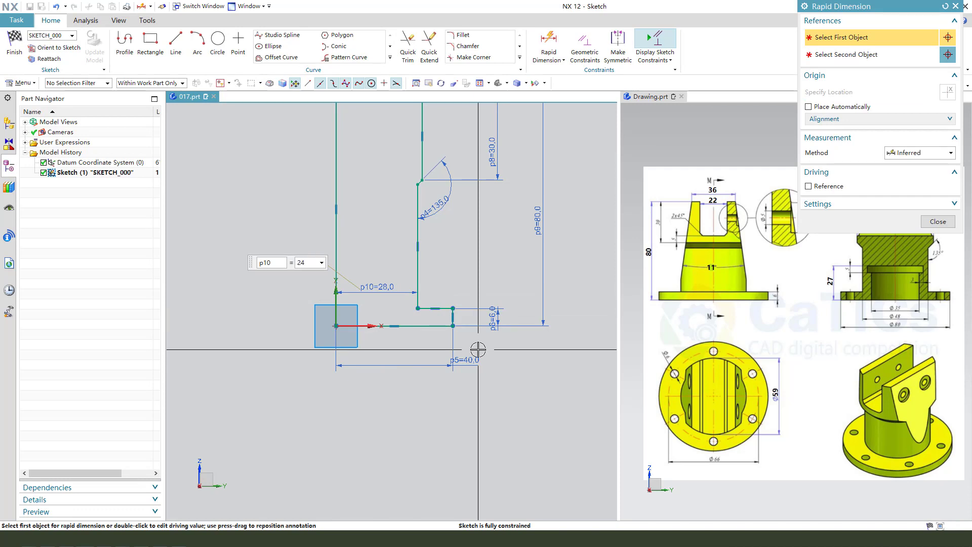
{"action": "key", "text": "Return"}
{"action": "middle_click", "coordinate": [486, 352]}
{"action": "scroll", "coordinate": [463, 353], "scroll_direction": "down", "scroll_amount": 2}
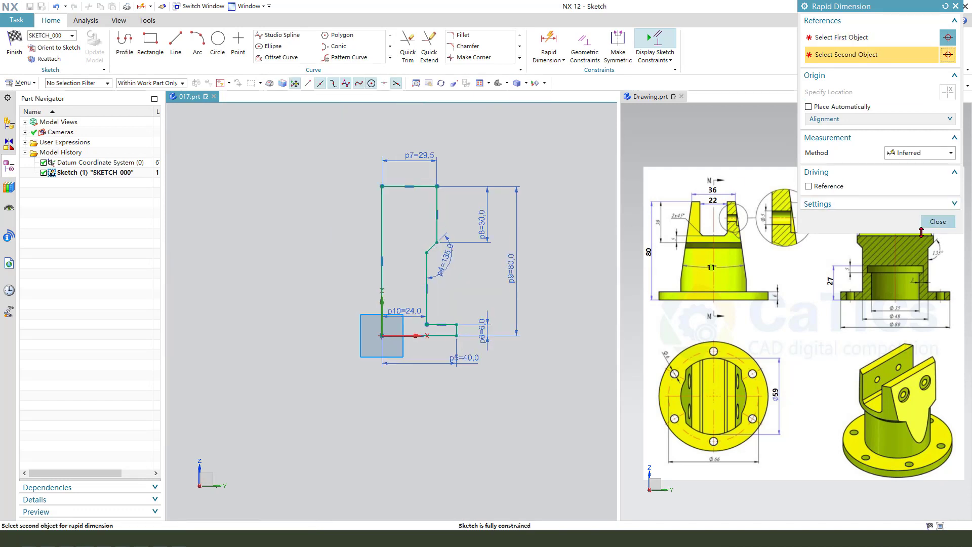
{"action": "left_click", "coordinate": [938, 222]}
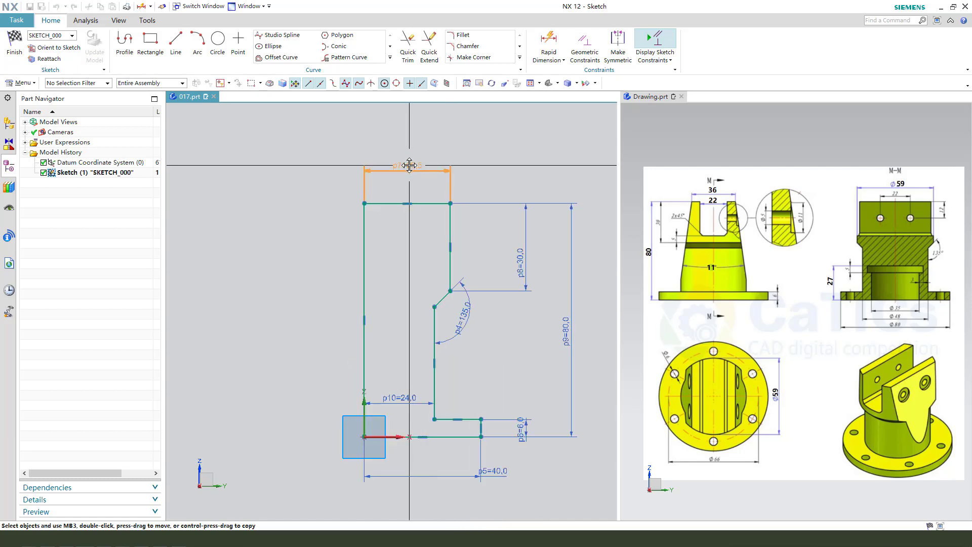
Finish the sketch and revolve the profile through 360° about its long vertical line as a solid.
{"action": "key", "text": "ctrl+q"}
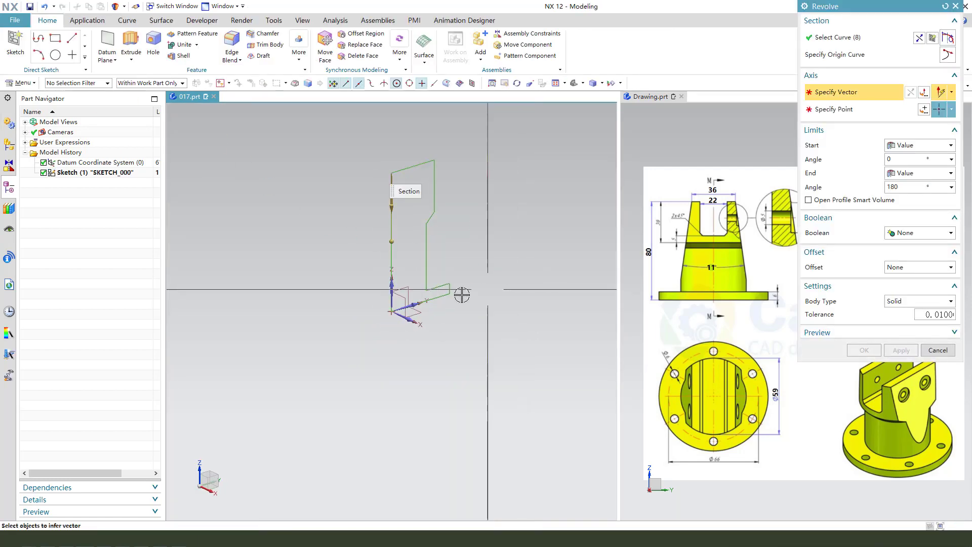
{"action": "scroll", "coordinate": [443, 296], "scroll_direction": "down", "scroll_amount": 3}
{"action": "scroll", "coordinate": [428, 270], "scroll_direction": "up", "scroll_amount": 6}
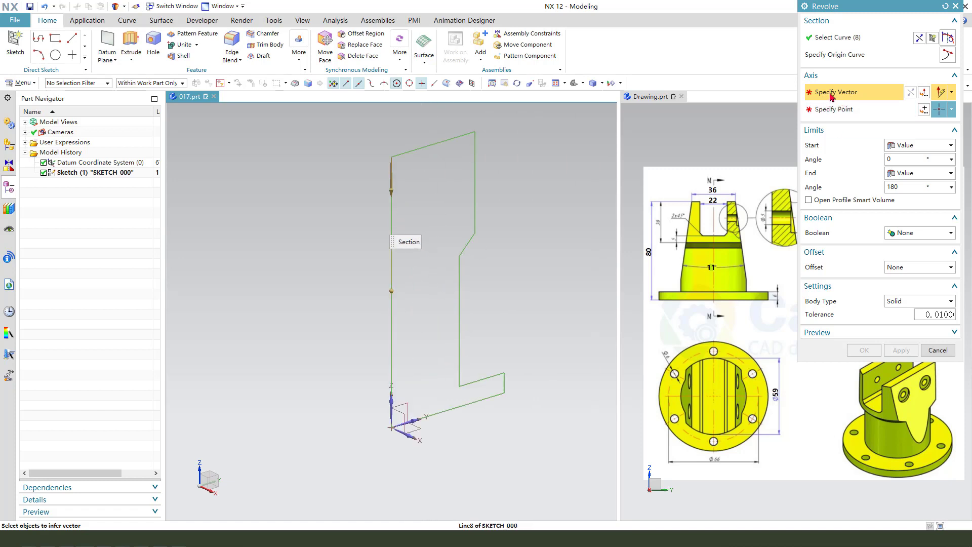
{"action": "left_click", "coordinate": [391, 337]}
{"action": "scroll", "coordinate": [587, 272], "scroll_direction": "down", "scroll_amount": 2}
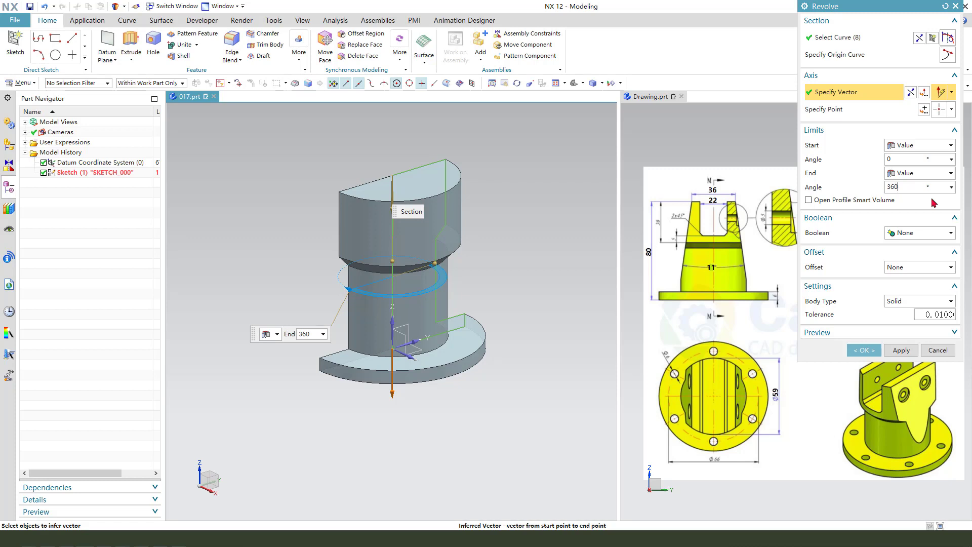
{"action": "left_click", "coordinate": [864, 350]}
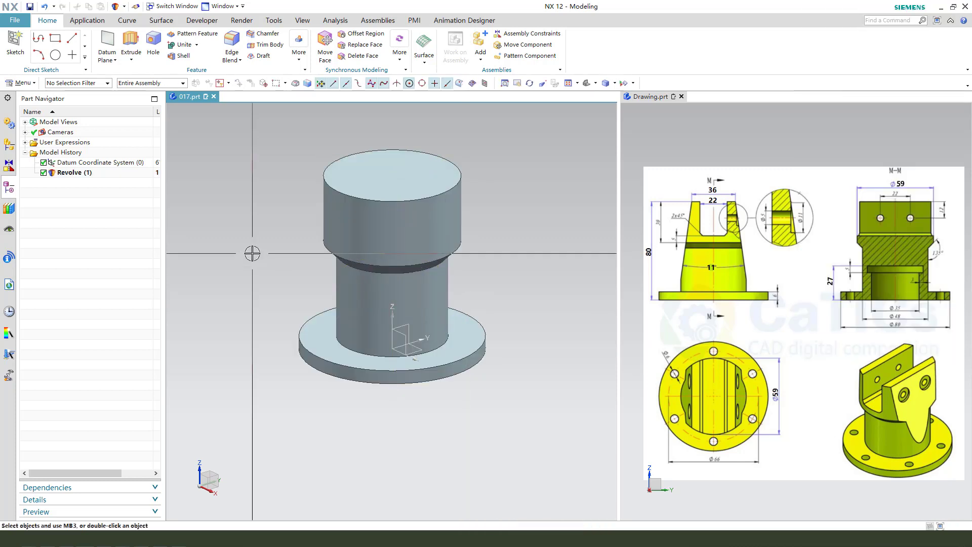
Start an Extrude and create a new section sketch for it on the YZ datum plane.
{"action": "scroll", "coordinate": [430, 298], "scroll_direction": "down", "scroll_amount": 2}
{"action": "middle_click_drag", "start_coordinate": [430, 297], "coordinate": [407, 302]}
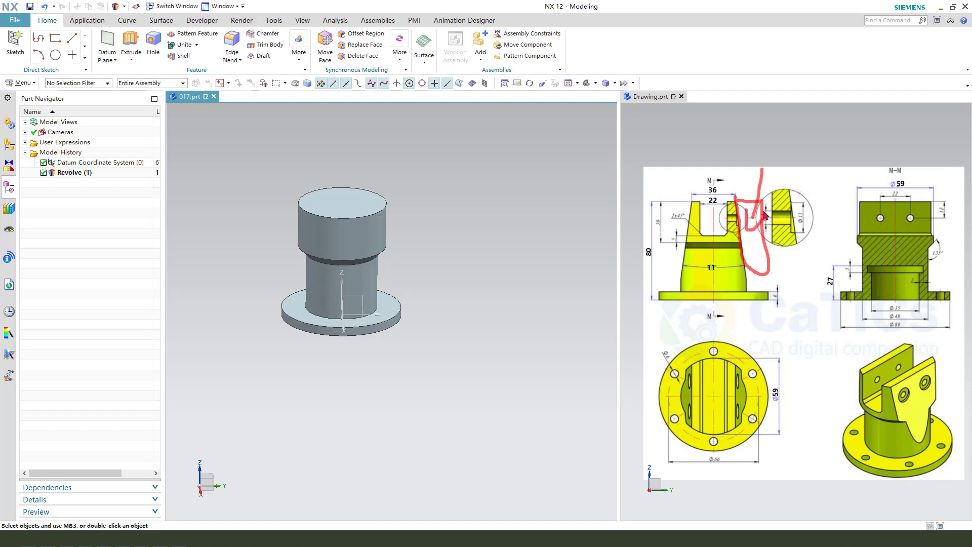
{"action": "mouse_move", "coordinate": [459, 223]}
{"action": "middle_mouse_down"}
{"action": "mouse_move", "coordinate": [447, 245]}
{"action": "mouse_move", "coordinate": [337, 173]}
{"action": "middle_mouse_up"}
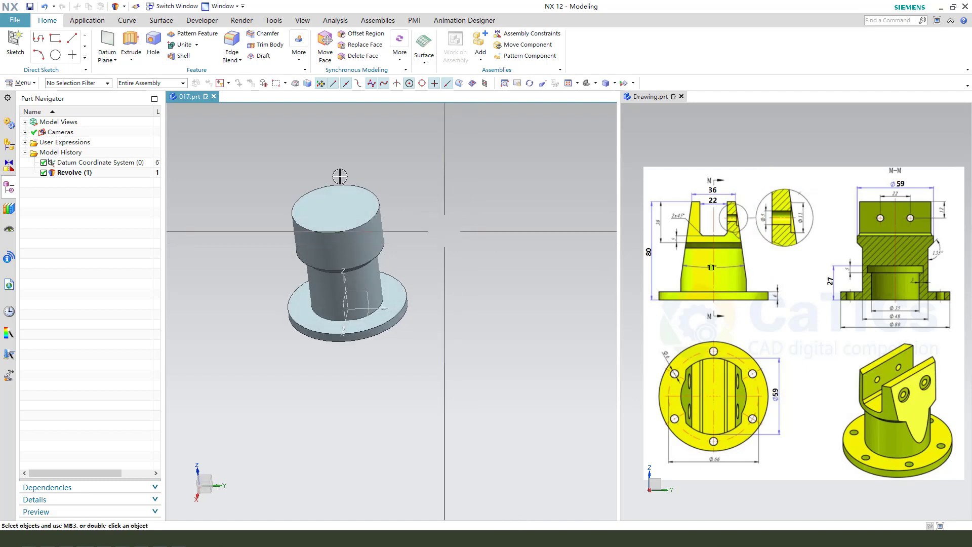
{"action": "left_click", "coordinate": [130, 43]}
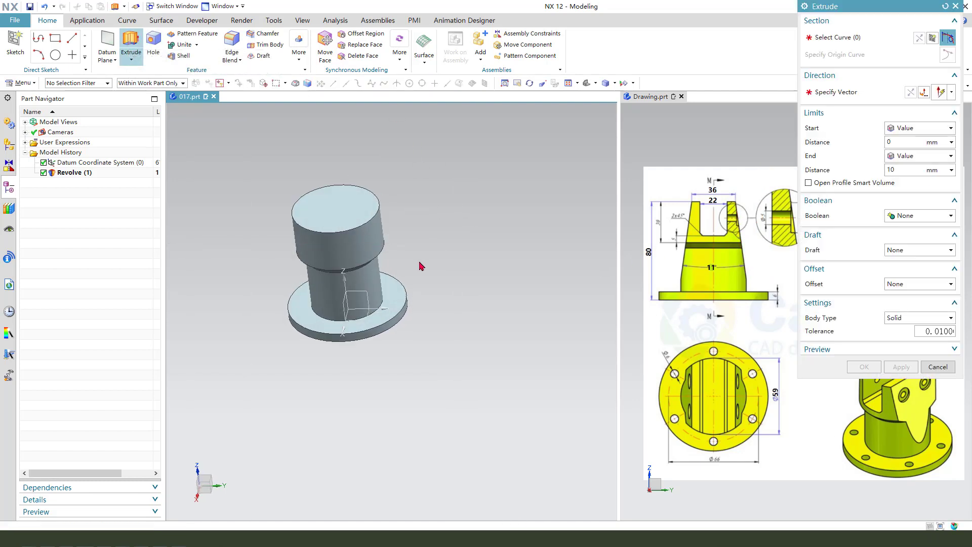
{"action": "left_click", "coordinate": [366, 290]}
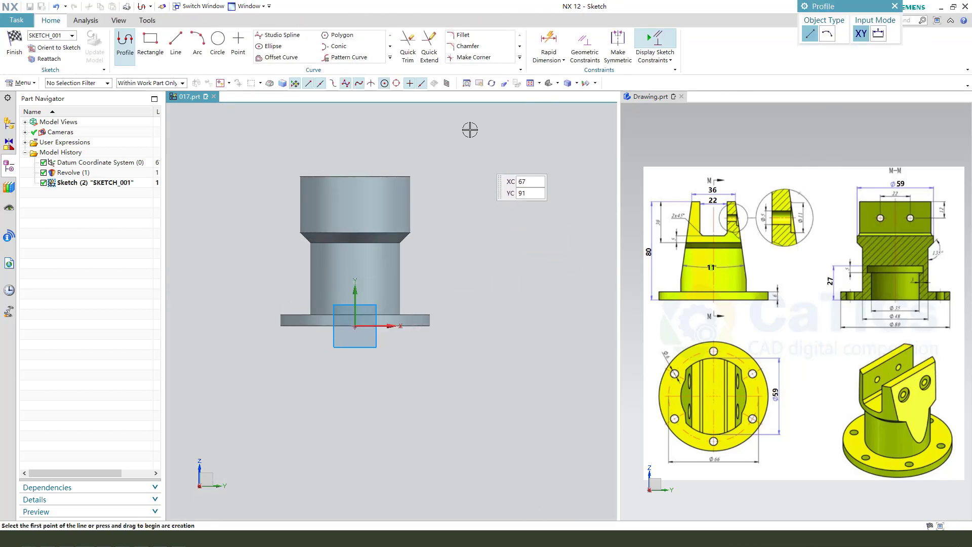
Create an intersection curve of the body's top face with the sketch plane and convert it to a reference line.
{"action": "middle_click_drag", "start_coordinate": [459, 185], "coordinate": [455, 199]}
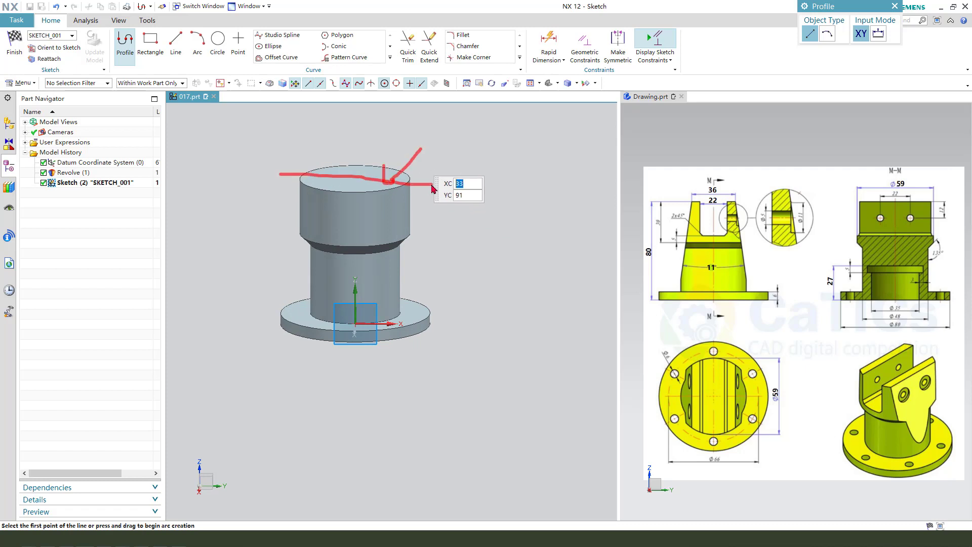
{"action": "left_click", "coordinate": [390, 59]}
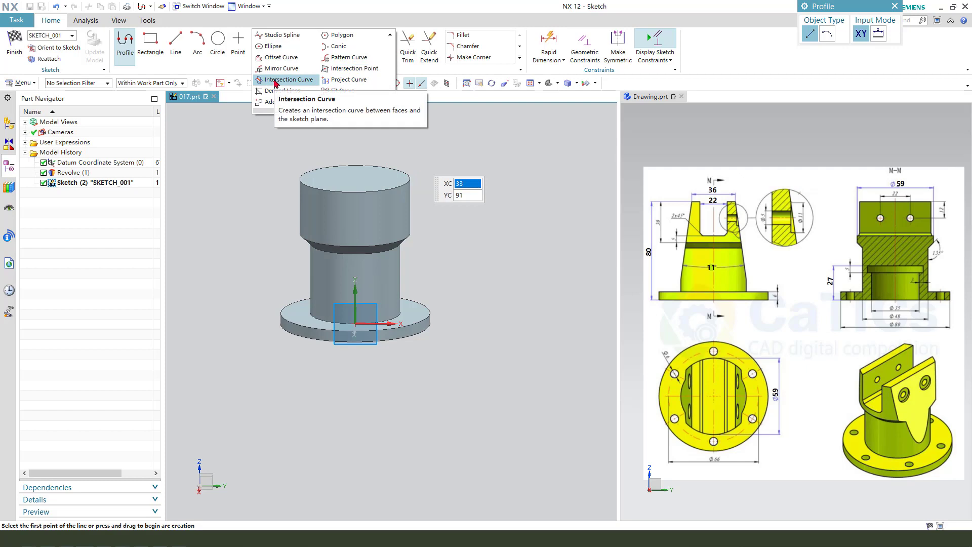
{"action": "left_click", "coordinate": [284, 80]}
{"action": "left_click", "coordinate": [373, 181]}
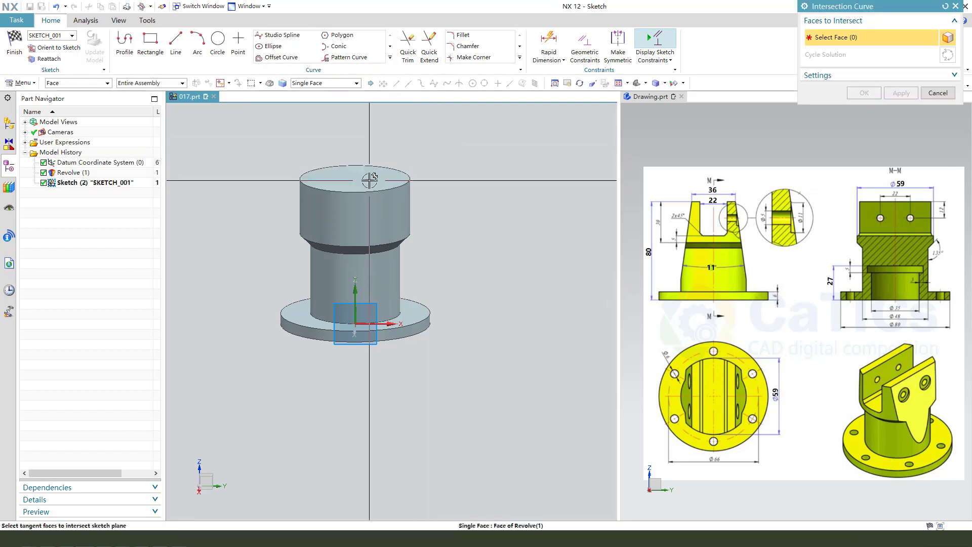
{"action": "left_click", "coordinate": [861, 93]}
{"action": "scroll", "coordinate": [429, 189], "scroll_direction": "up", "scroll_amount": 1}
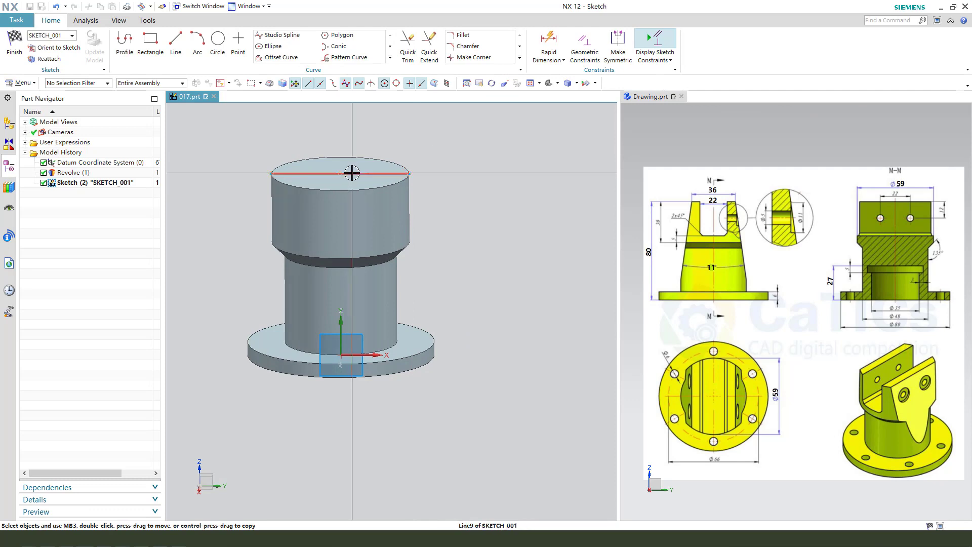
{"action": "left_click", "coordinate": [377, 174]}
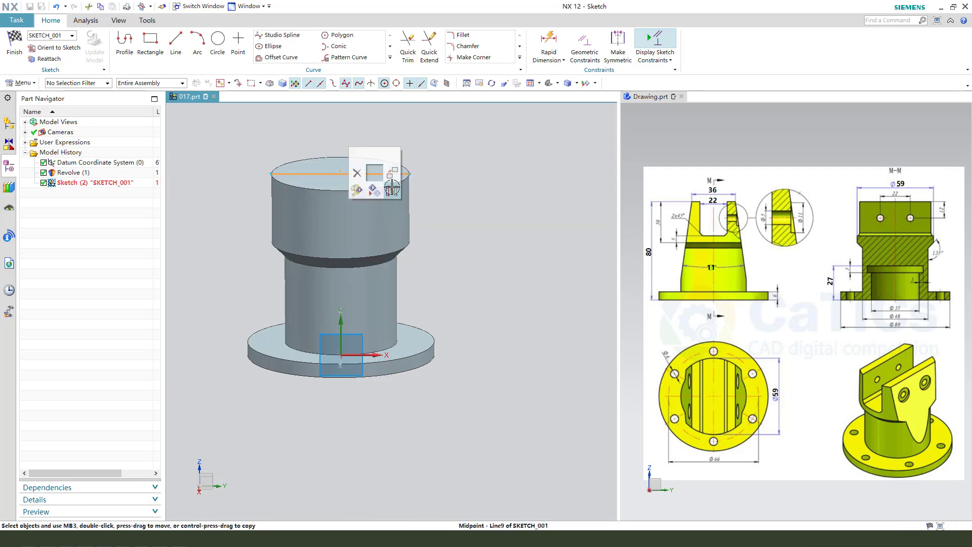
{"action": "left_click", "coordinate": [392, 189]}
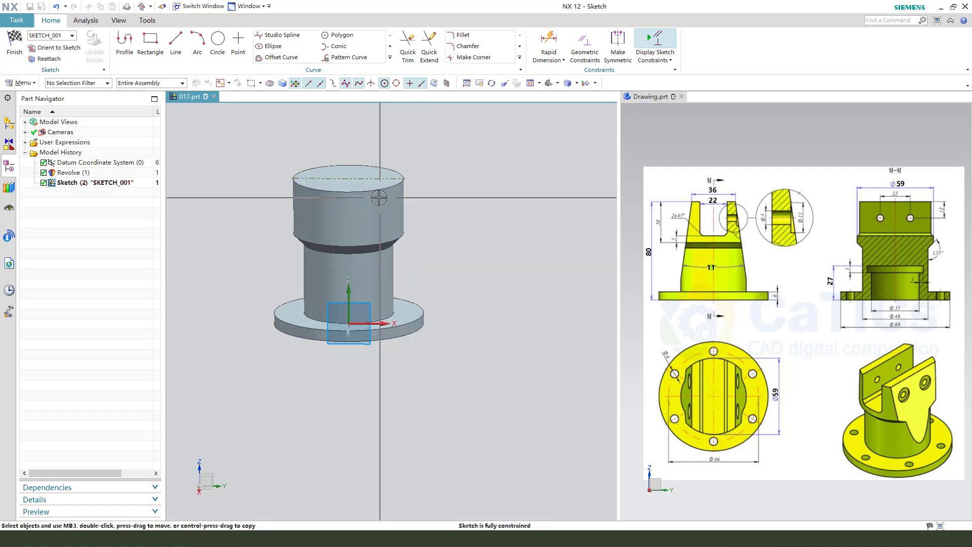
Sketch a closed four-sided cut profile from the top reference line, with a slanted inner side, about 62 mm high and 16 mm wide at its base.
{"action": "scroll", "coordinate": [375, 199], "scroll_direction": "down", "scroll_amount": 4}
{"action": "middle_click_drag", "start_coordinate": [419, 213], "coordinate": [412, 217]}
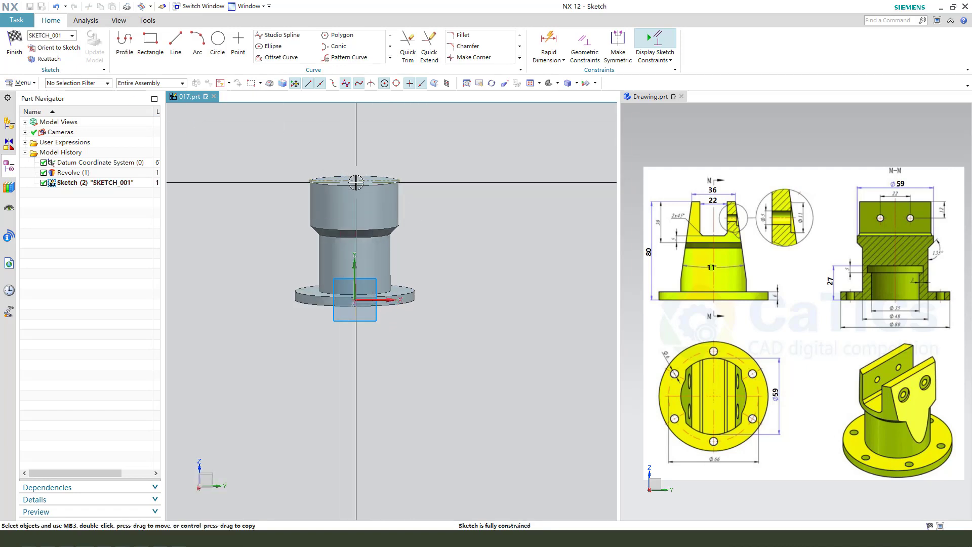
{"action": "middle_click_drag", "start_coordinate": [464, 230], "coordinate": [473, 195]}
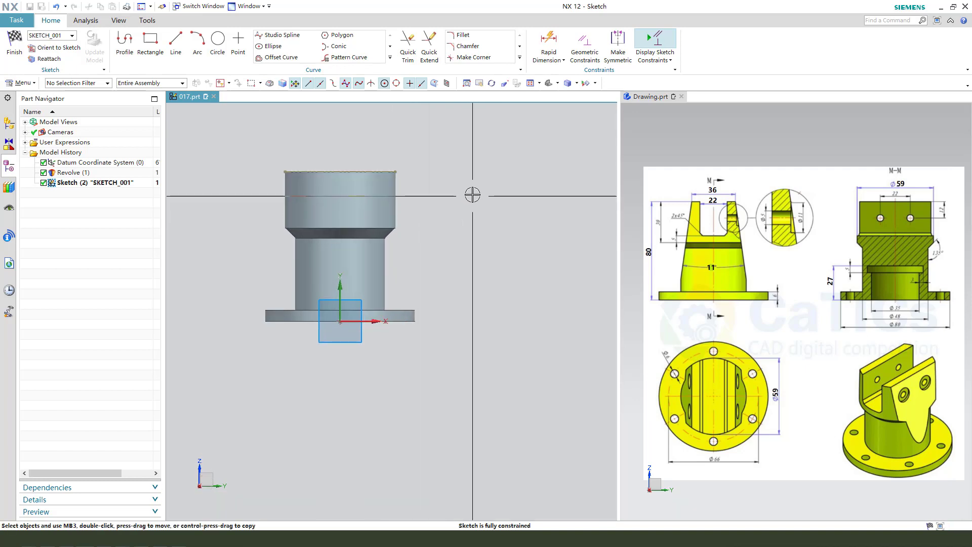
{"action": "left_click", "coordinate": [125, 43]}
{"action": "left_click", "coordinate": [380, 172]}
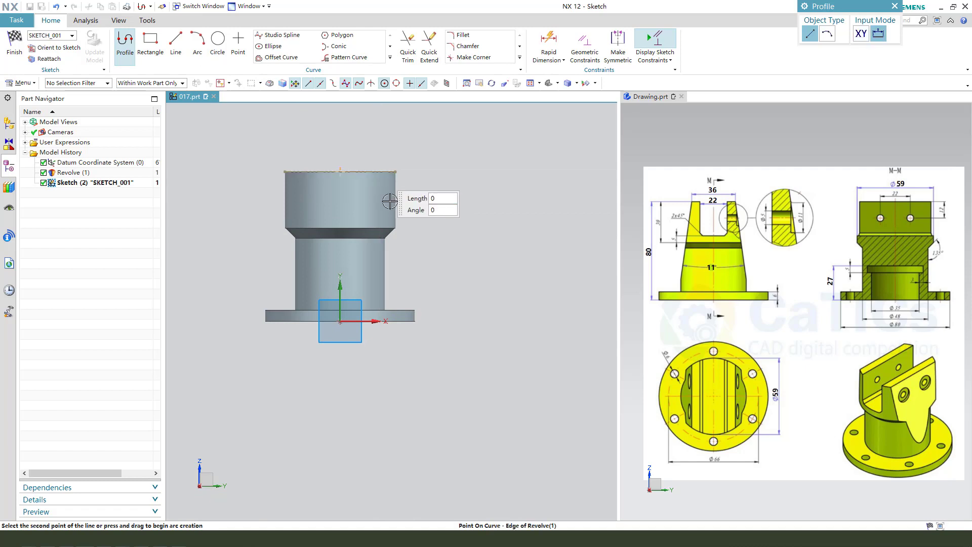
{"action": "left_click", "coordinate": [404, 286]}
{"action": "type", "text": "6"}
{"action": "left_click", "coordinate": [434, 286]}
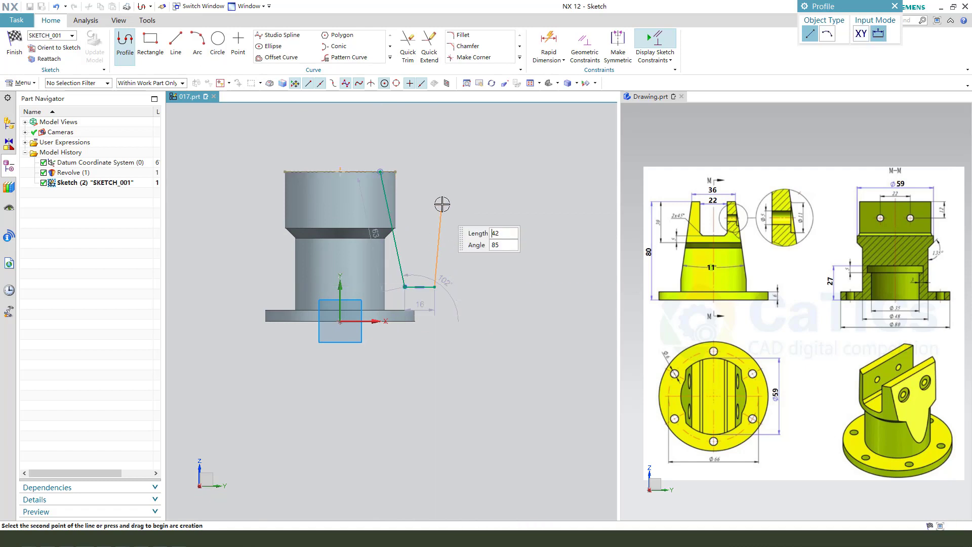
{"action": "left_click", "coordinate": [434, 172]}
{"action": "left_click", "coordinate": [380, 172]}
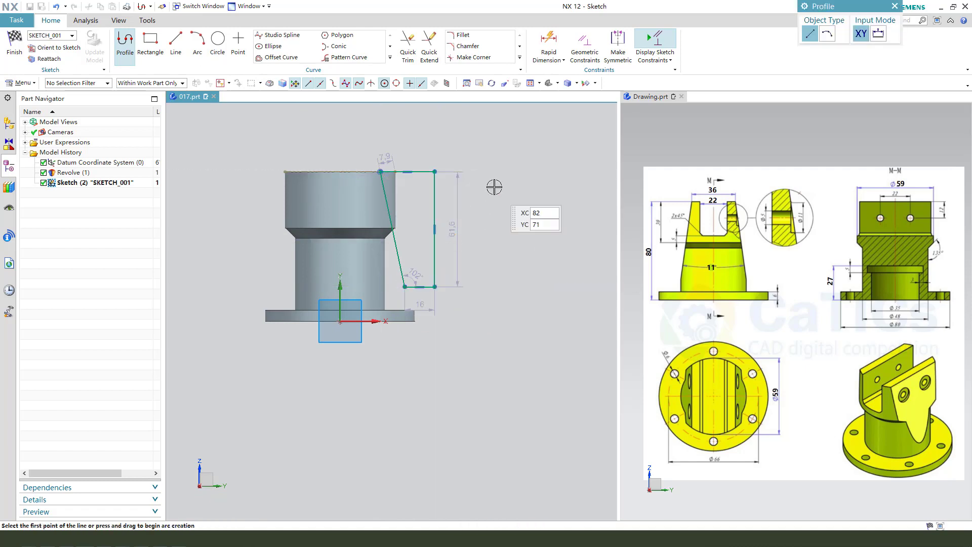
{"action": "key", "text": "Escape"}
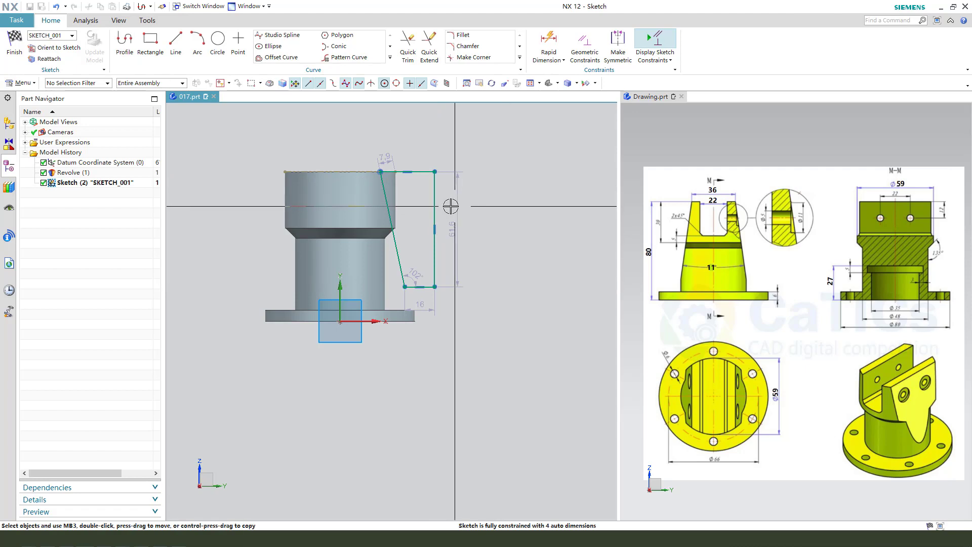
Dimension the slanted line's upper endpoint from the vertical axis, set it to 36/2 mm, and place the dimension text clear of the body.
{"action": "left_click", "coordinate": [380, 172]}
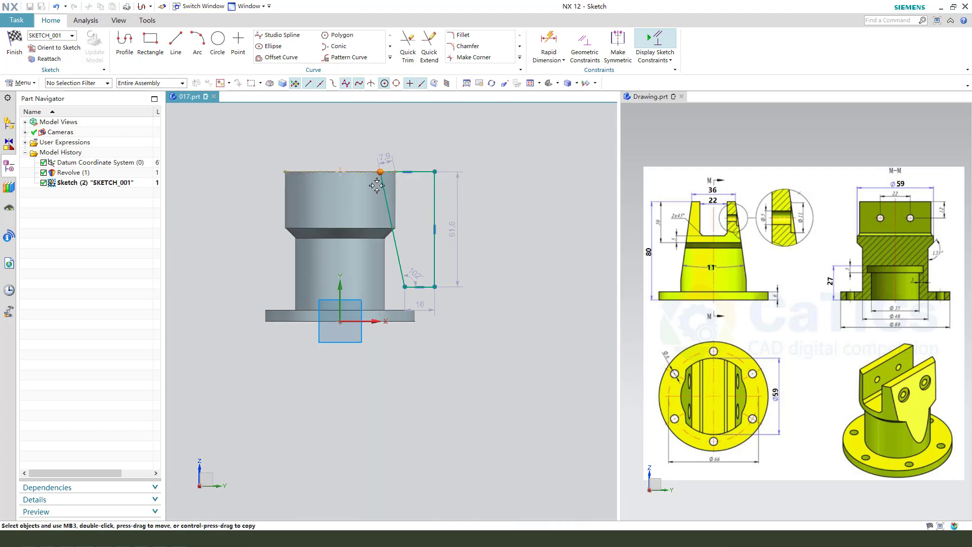
{"action": "left_click", "coordinate": [343, 286]}
{"action": "left_click", "coordinate": [385, 267]}
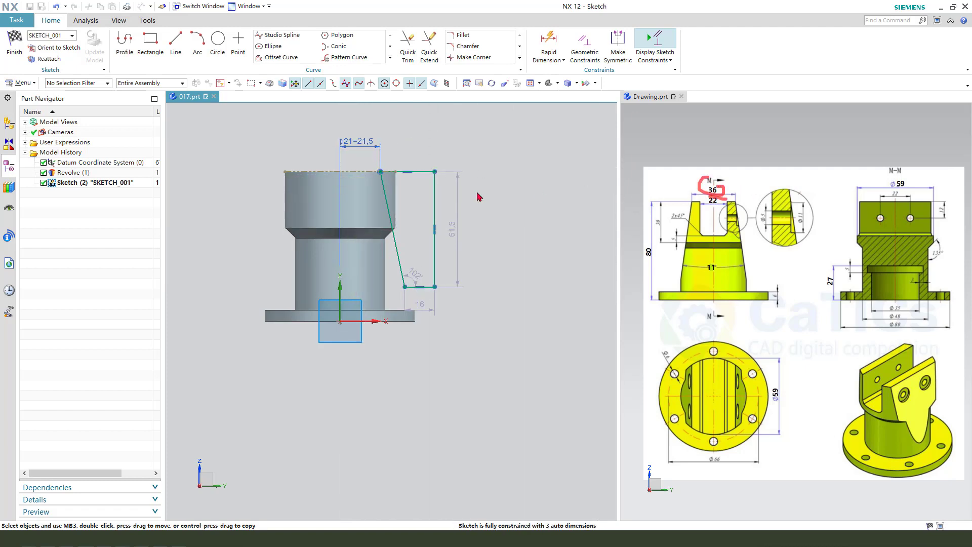
{"action": "double_click", "coordinate": [376, 143]}
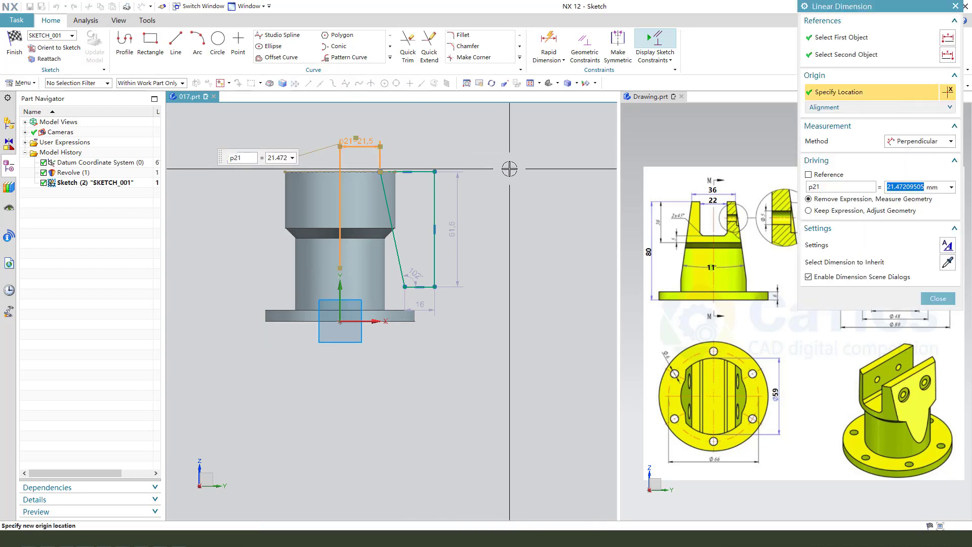
{"action": "key", "text": "Return"}
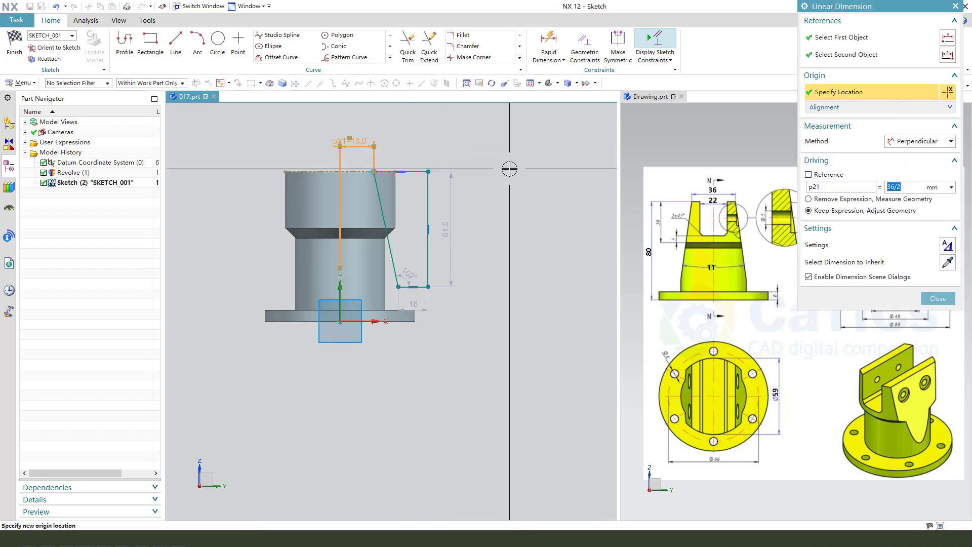
{"action": "middle_click", "coordinate": [504, 165]}
{"action": "left_click_drag", "start_coordinate": [372, 141], "coordinate": [415, 128]}
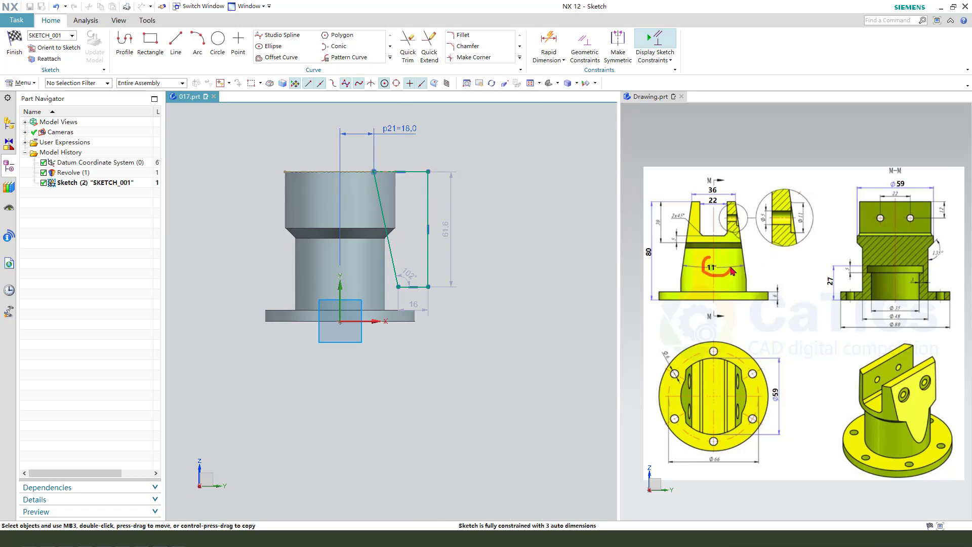
{"action": "left_click", "coordinate": [397, 272]}
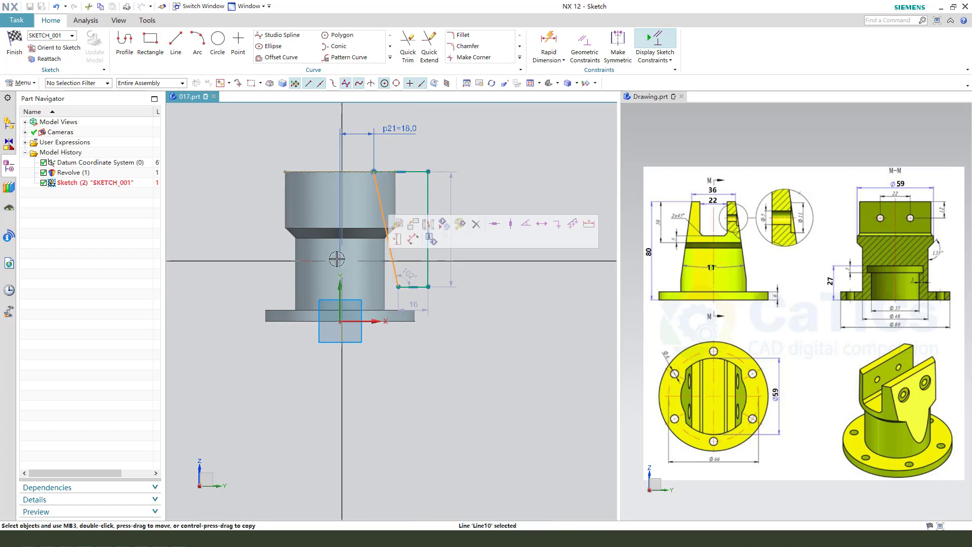
{"action": "left_click", "coordinate": [341, 290]}
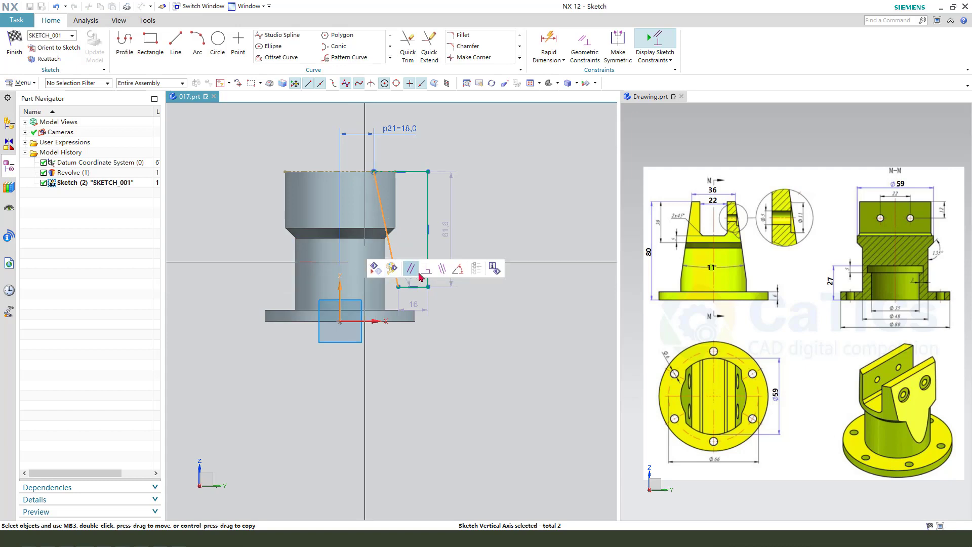
{"action": "left_click", "coordinate": [459, 270]}
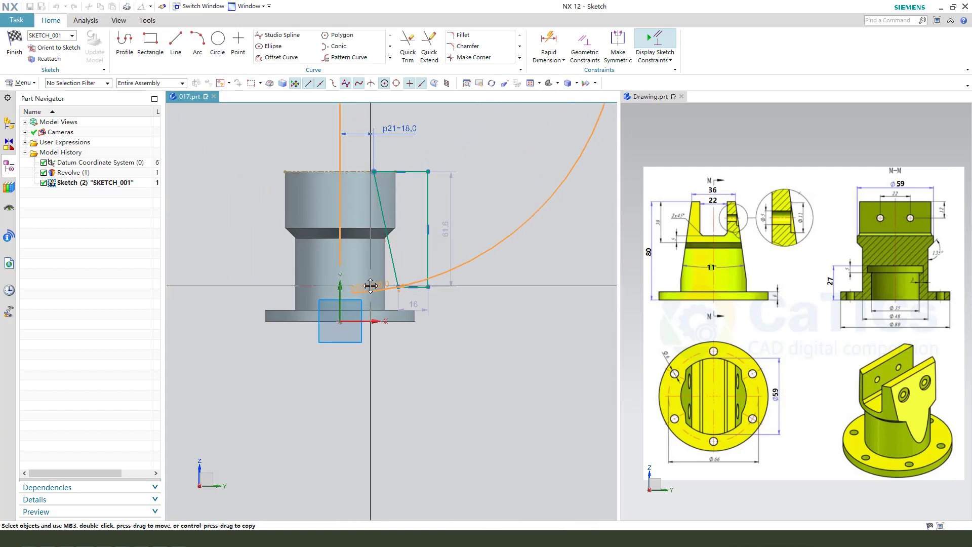
{"action": "left_click", "coordinate": [369, 286]}
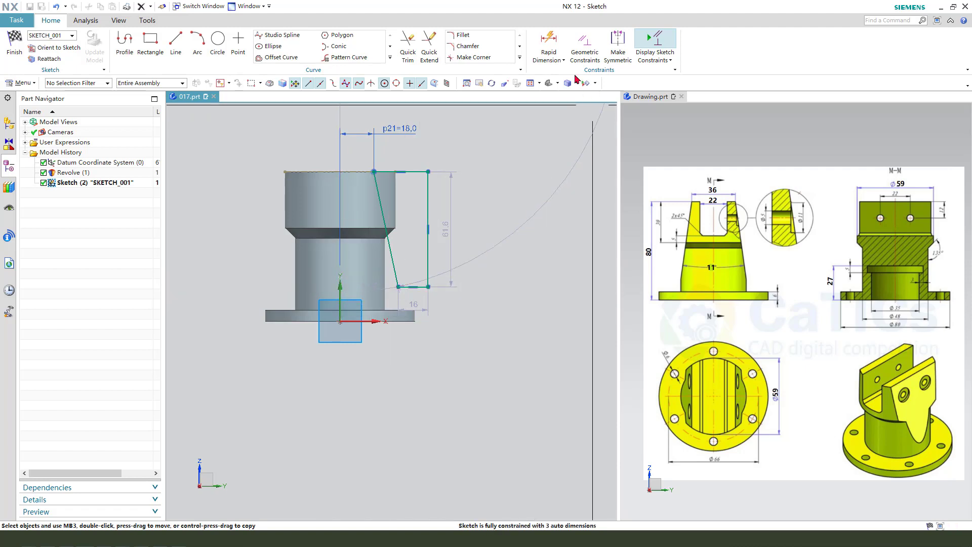
Add an angular dimension between the vertical axis and the slanted line and set it to 5.5°.
{"action": "left_click", "coordinate": [564, 45]}
{"action": "left_click", "coordinate": [919, 152]}
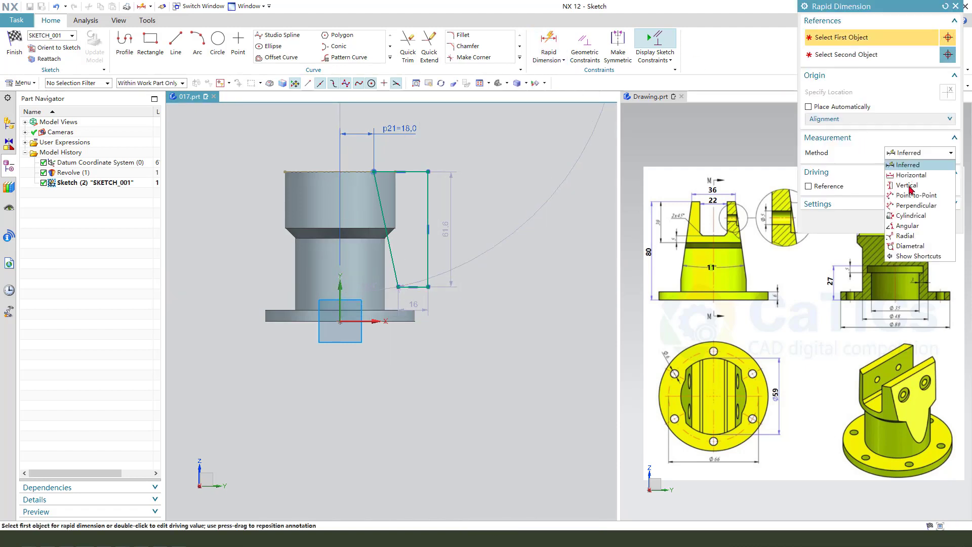
{"action": "left_click", "coordinate": [907, 226]}
{"action": "left_click", "coordinate": [341, 281]}
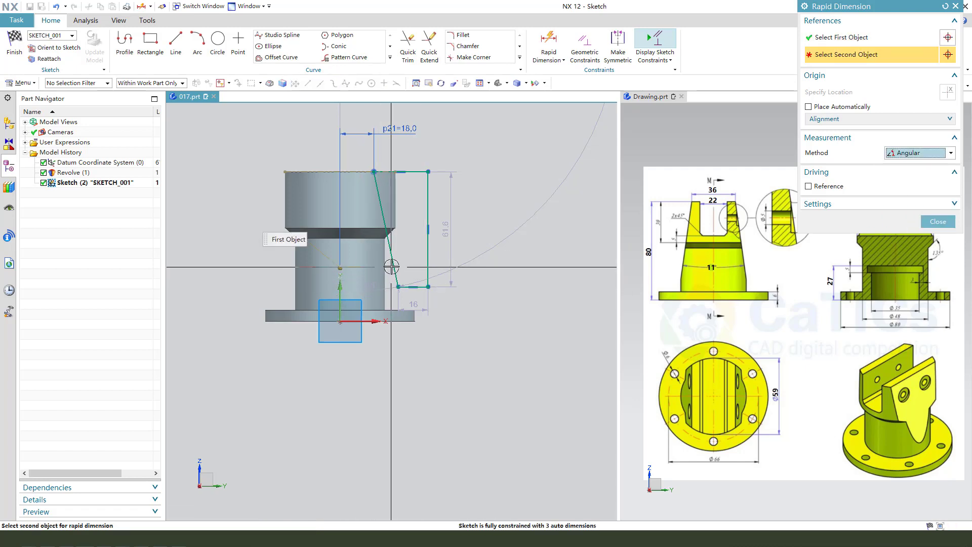
{"action": "left_click", "coordinate": [391, 266]}
{"action": "left_click", "coordinate": [365, 276]}
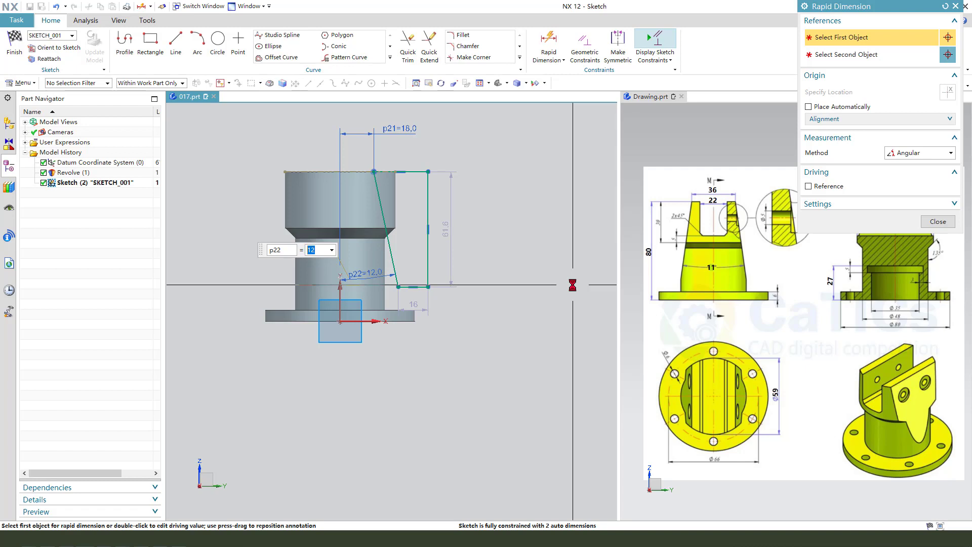
{"action": "type", "text": "5.5"}
{"action": "key", "text": "Return"}
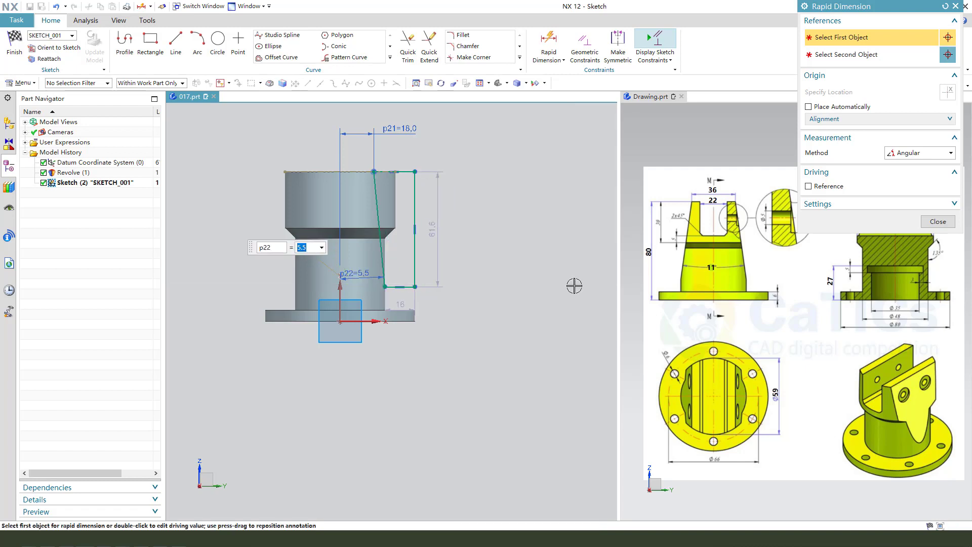
{"action": "left_click", "coordinate": [937, 221]}
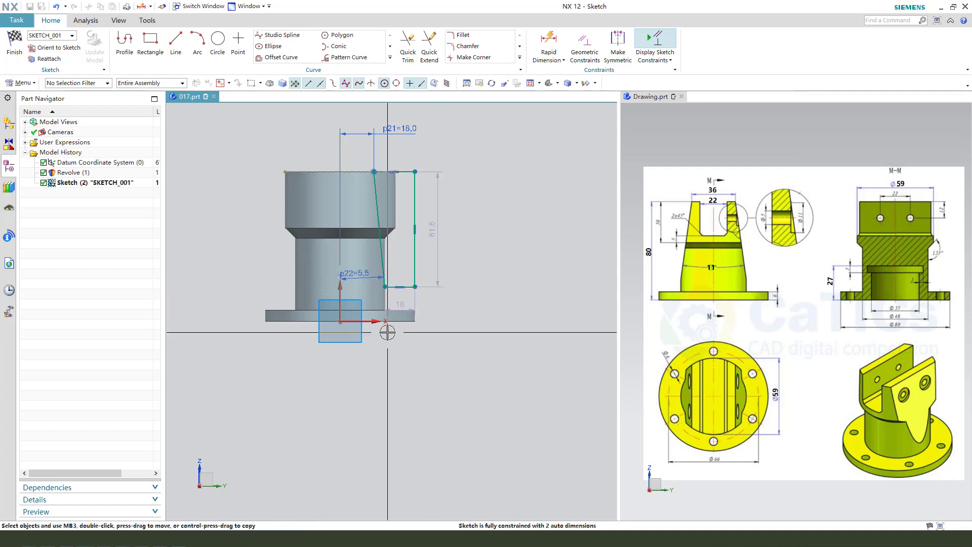
Move the profile's height dimension clear of the outer vertical line and set it to 70 mm.
{"action": "scroll", "coordinate": [387, 331], "scroll_direction": "up", "scroll_amount": 5}
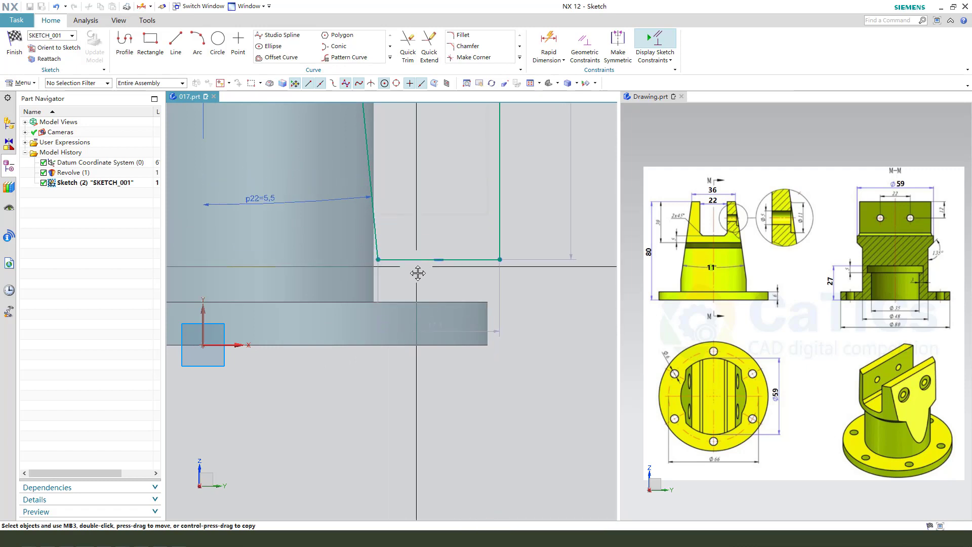
{"action": "scroll", "coordinate": [424, 309], "scroll_direction": "down", "scroll_amount": 6}
{"action": "scroll", "coordinate": [461, 248], "scroll_direction": "up", "scroll_amount": 2}
{"action": "left_click_drag", "start_coordinate": [466, 242], "coordinate": [504, 241]}
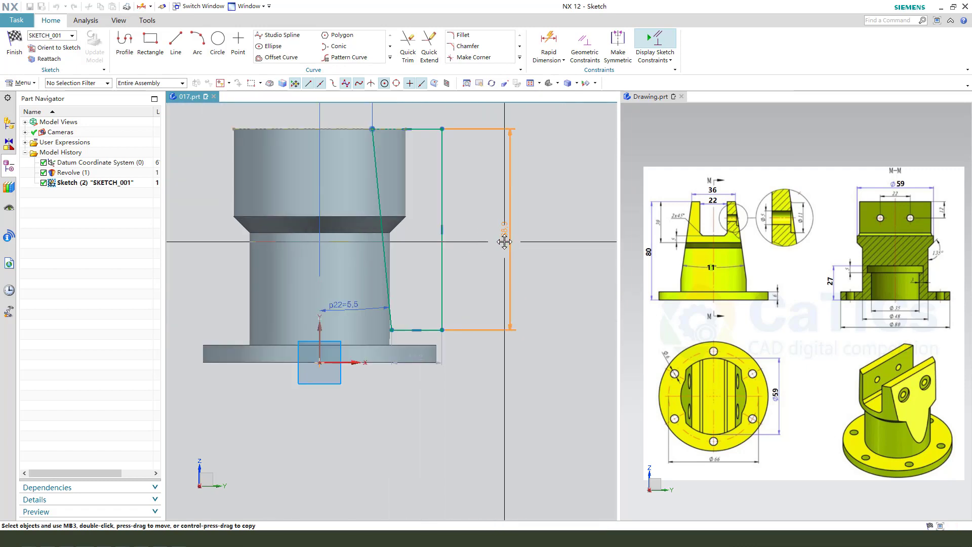
{"action": "double_click", "coordinate": [506, 236]}
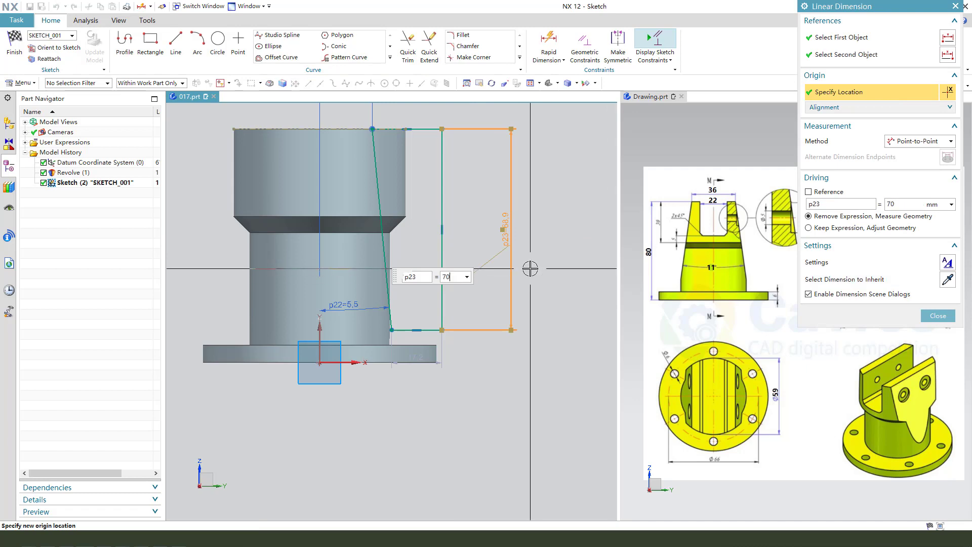
{"action": "key", "text": "Return"}
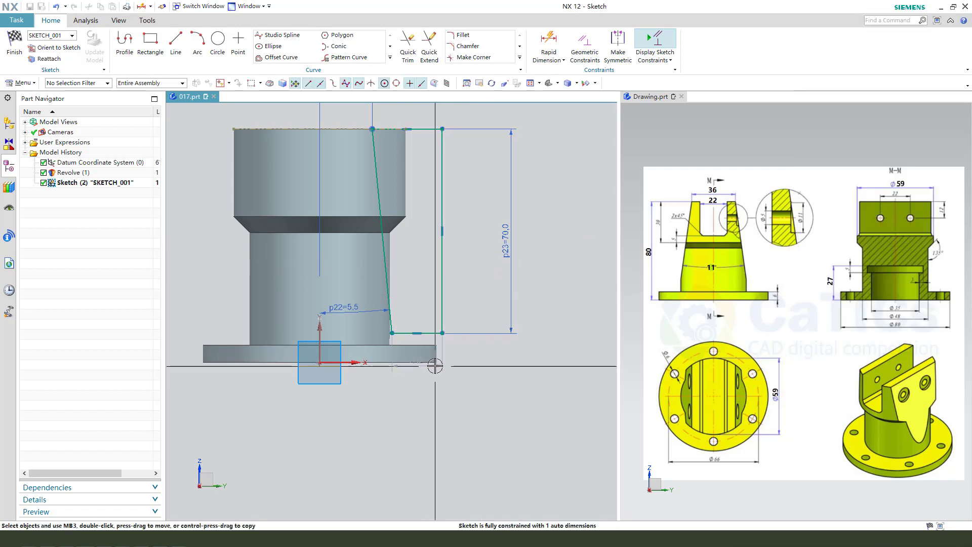
Set the width of the cut profile's base line to 15 mm and finish the sketch.
{"action": "double_click", "coordinate": [417, 303]}
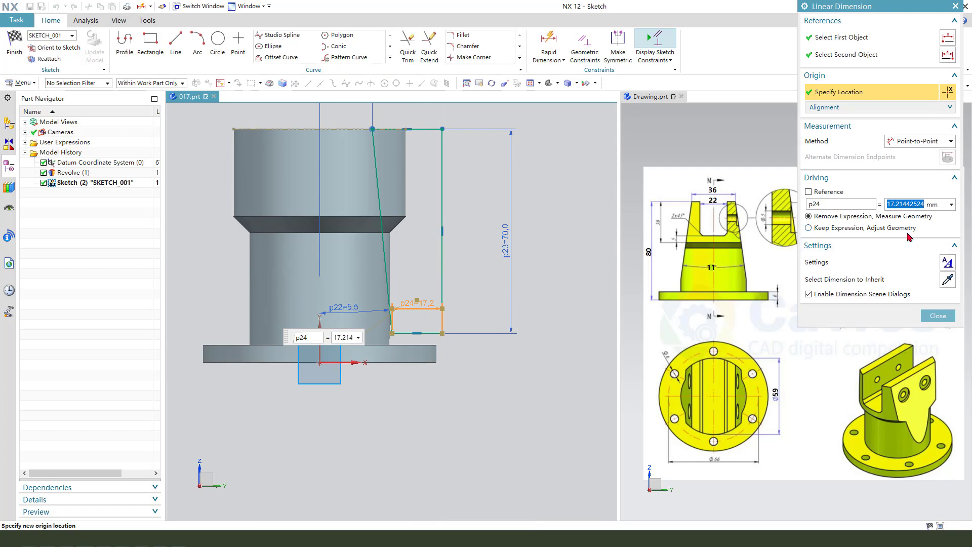
{"action": "middle_click", "coordinate": [510, 256]}
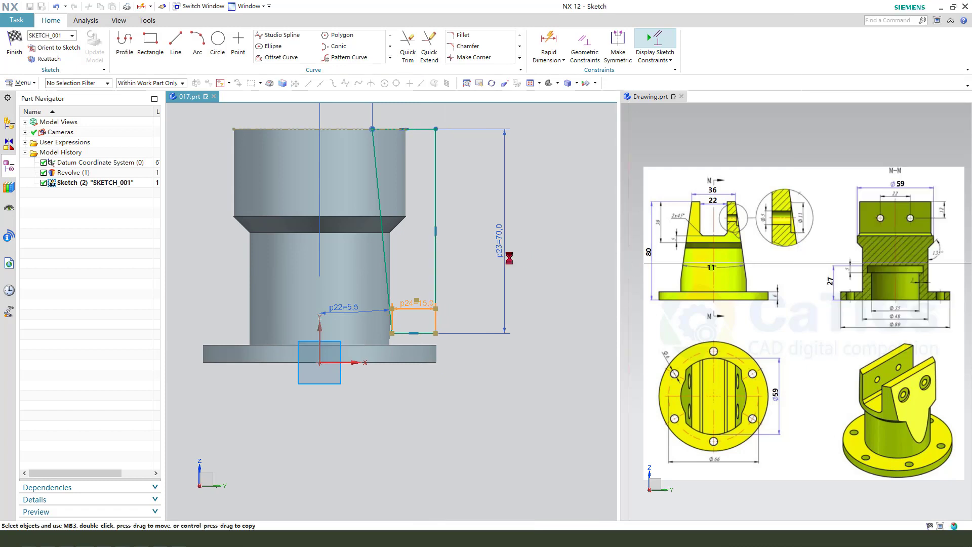
{"action": "scroll", "coordinate": [506, 257], "scroll_direction": "down", "scroll_amount": 2}
{"action": "scroll", "coordinate": [402, 116], "scroll_direction": "up", "scroll_amount": 2}
{"action": "left_click_drag", "start_coordinate": [427, 152], "coordinate": [391, 170]}
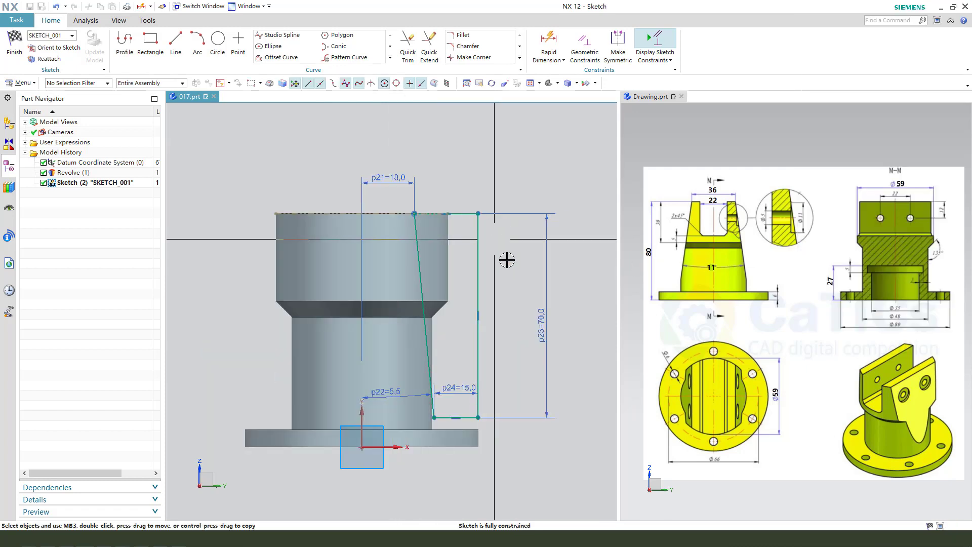
{"action": "left_click", "coordinate": [15, 52]}
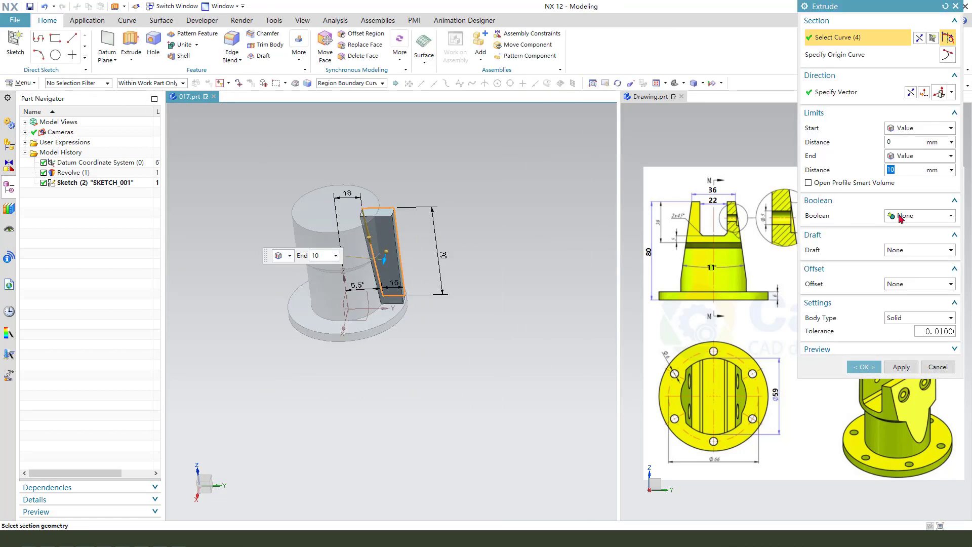
Extrude the tapered profile with a symmetric distance of 90 mm and subtract it from the revolved body.
{"action": "left_click", "coordinate": [920, 157]}
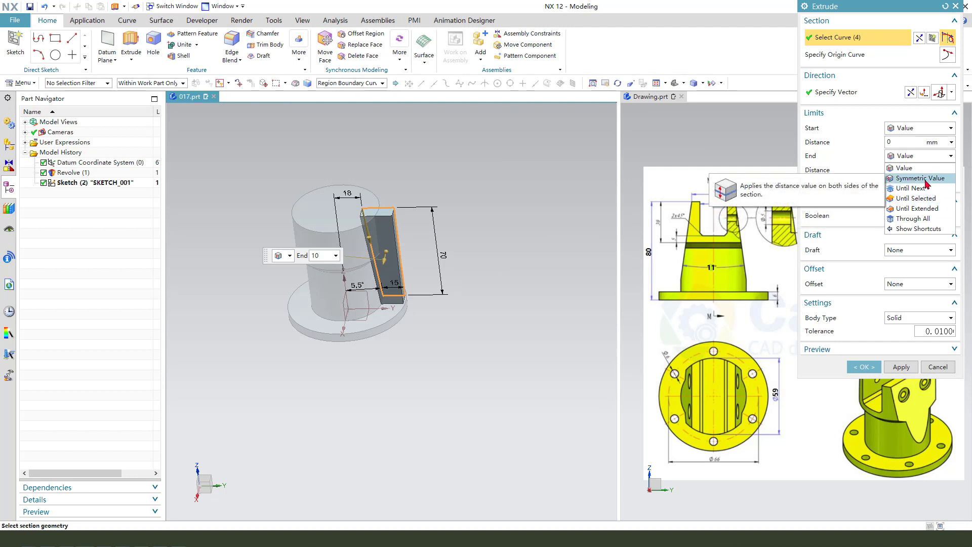
{"action": "left_click", "coordinate": [925, 182]}
{"action": "middle_click_drag", "start_coordinate": [500, 273], "coordinate": [471, 275]}
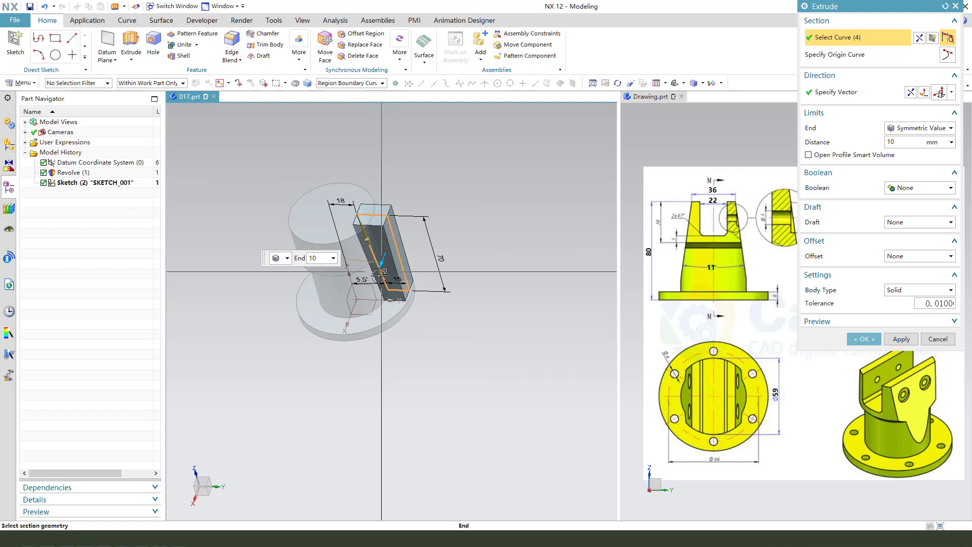
{"action": "left_click_drag", "start_coordinate": [383, 271], "coordinate": [357, 352]}
{"action": "left_click", "coordinate": [923, 189]}
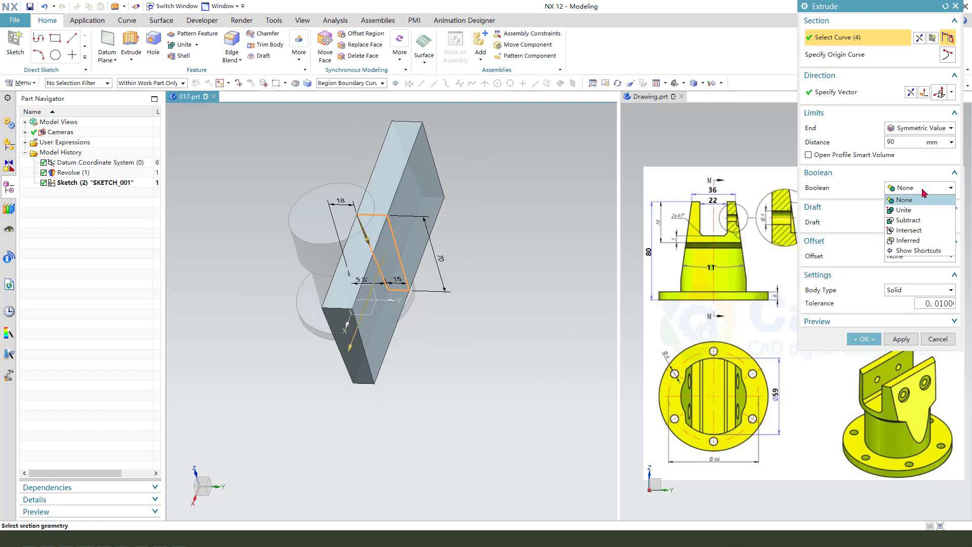
{"action": "left_click", "coordinate": [907, 220]}
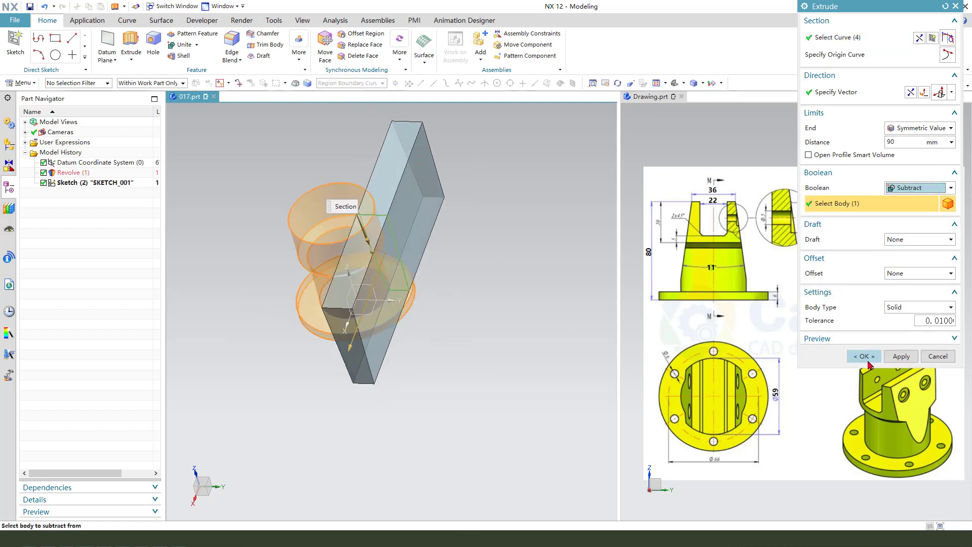
{"action": "left_click", "coordinate": [864, 338]}
{"action": "middle_click_drag", "start_coordinate": [507, 334], "coordinate": [532, 336]}
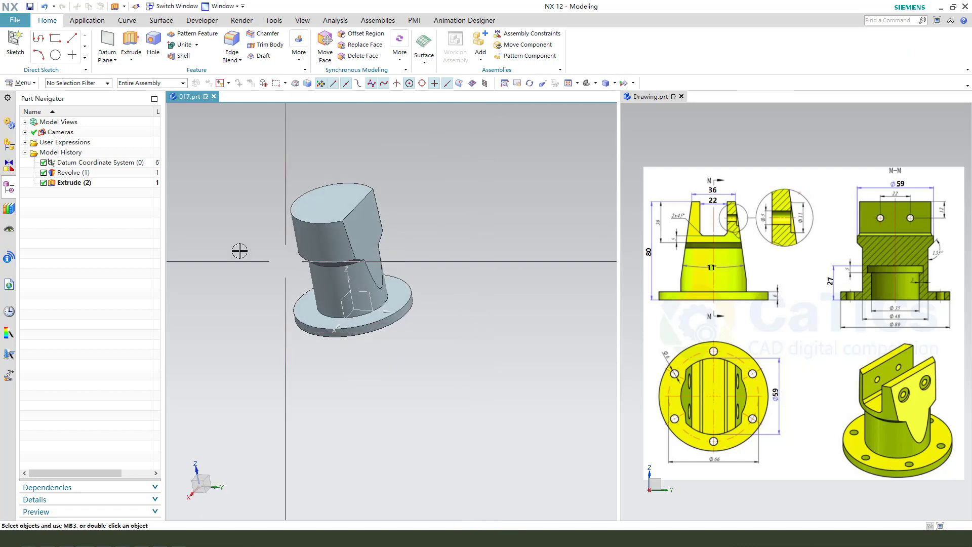
Mirror the extruded side cut to the opposite side of the body about the XZ datum plane with Mirror Feature.
{"action": "left_click", "coordinate": [76, 184]}
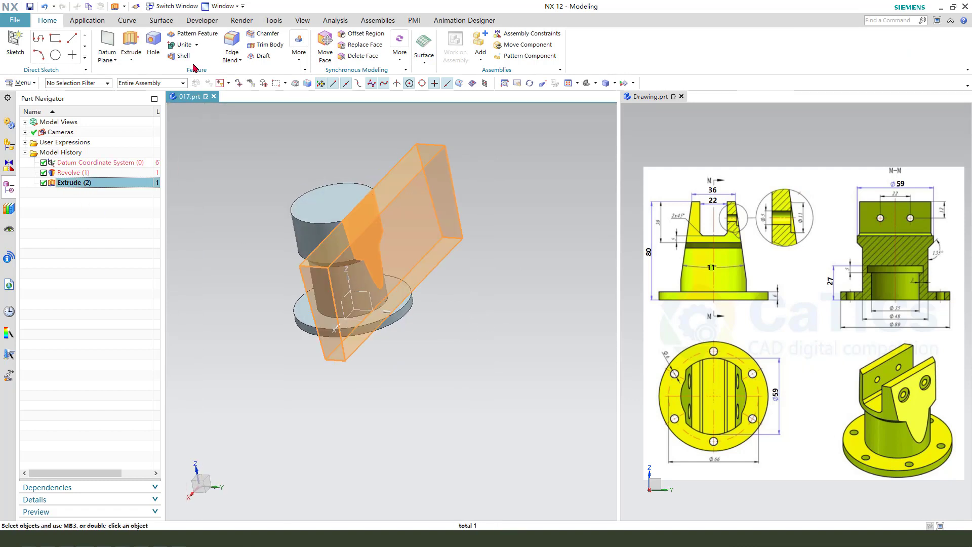
{"action": "left_click", "coordinate": [293, 59]}
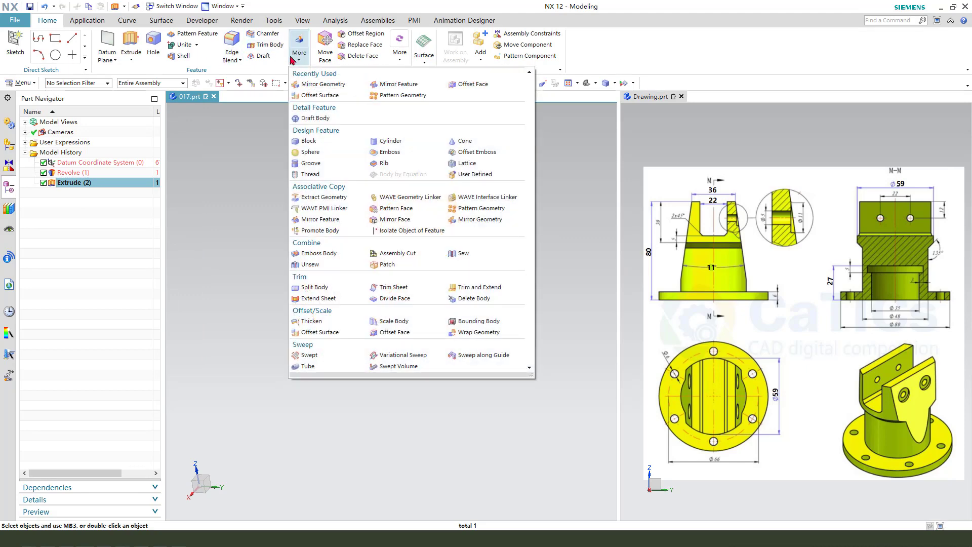
{"action": "left_click", "coordinate": [327, 223]}
{"action": "left_click", "coordinate": [834, 108]}
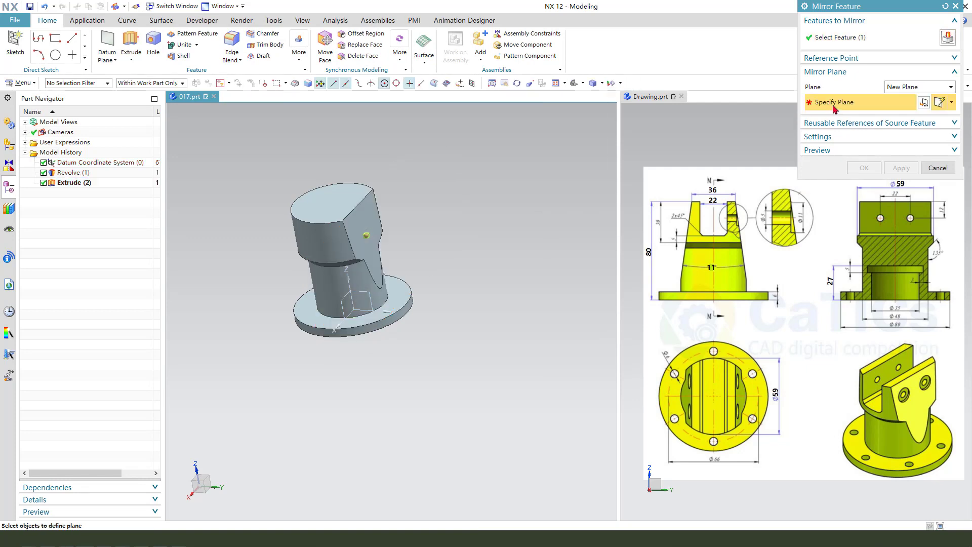
{"action": "left_click", "coordinate": [342, 300]}
{"action": "middle_click", "coordinate": [538, 250]}
{"action": "middle_click_drag", "start_coordinate": [538, 250], "coordinate": [459, 308]}
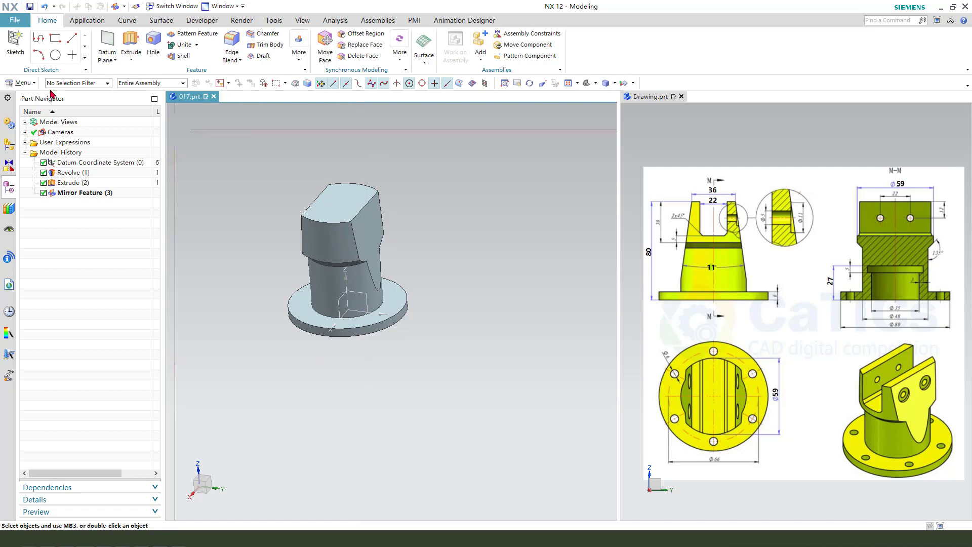
Start an Extrude section sketch on the YZ datum plane and draw a rectangle about 23 mm wide across the body's top edge.
{"action": "left_click", "coordinate": [130, 41]}
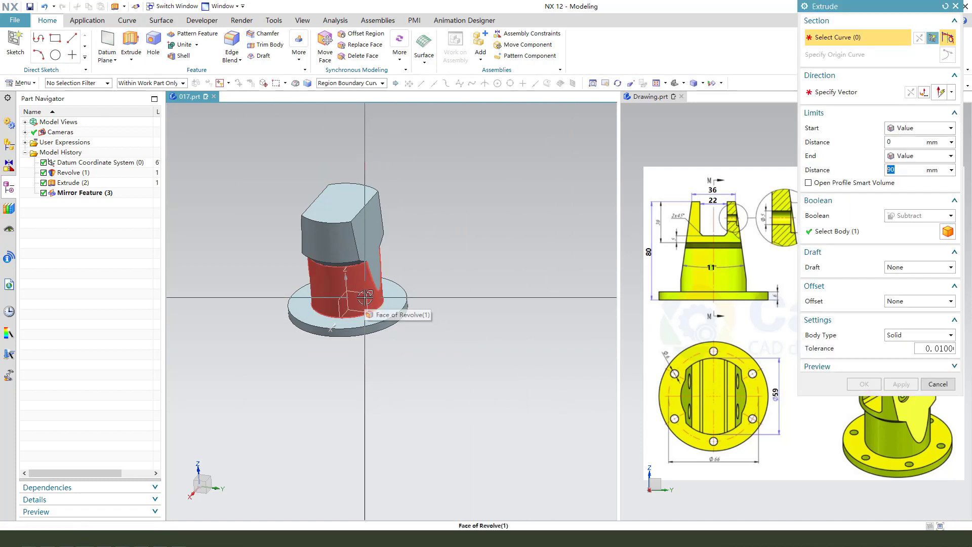
{"action": "left_click", "coordinate": [365, 298]}
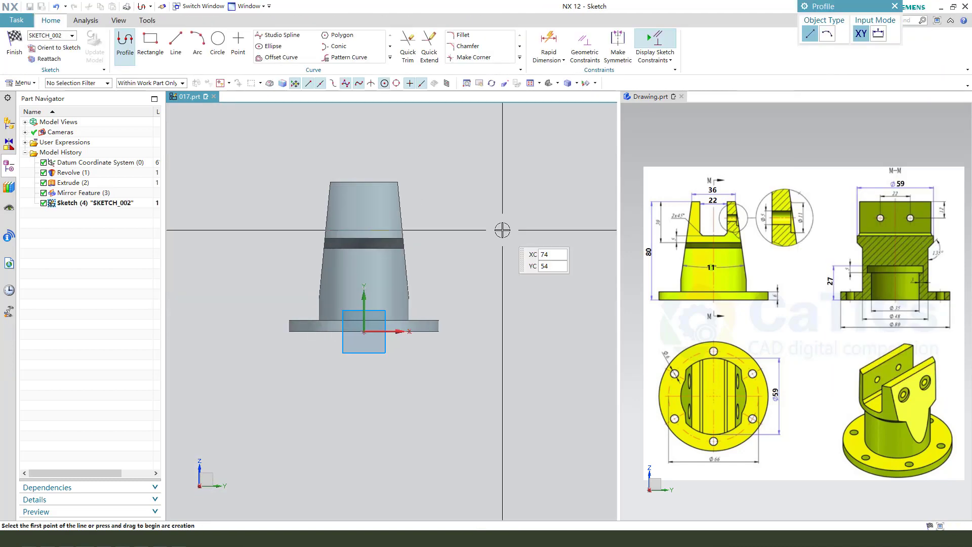
{"action": "key", "text": "r"}
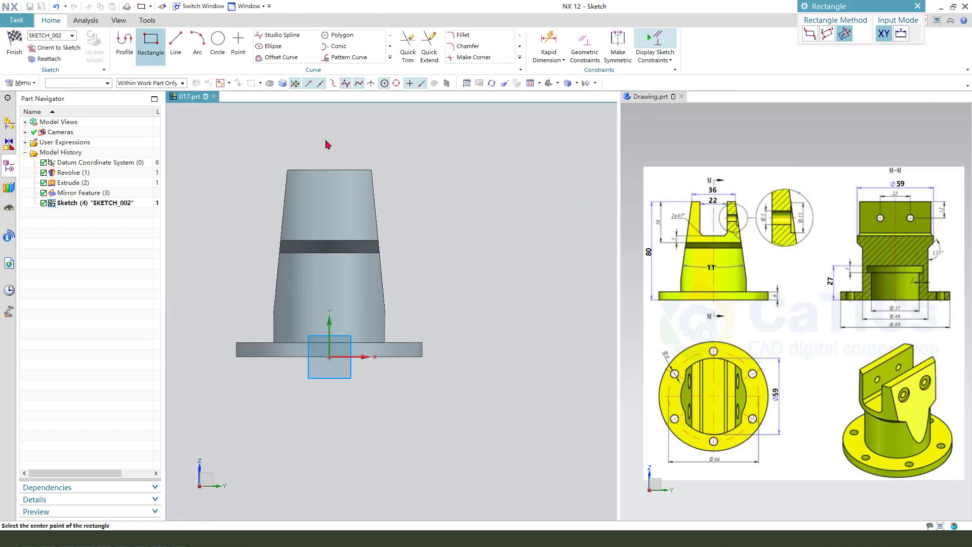
{"action": "left_click", "coordinate": [300, 140]}
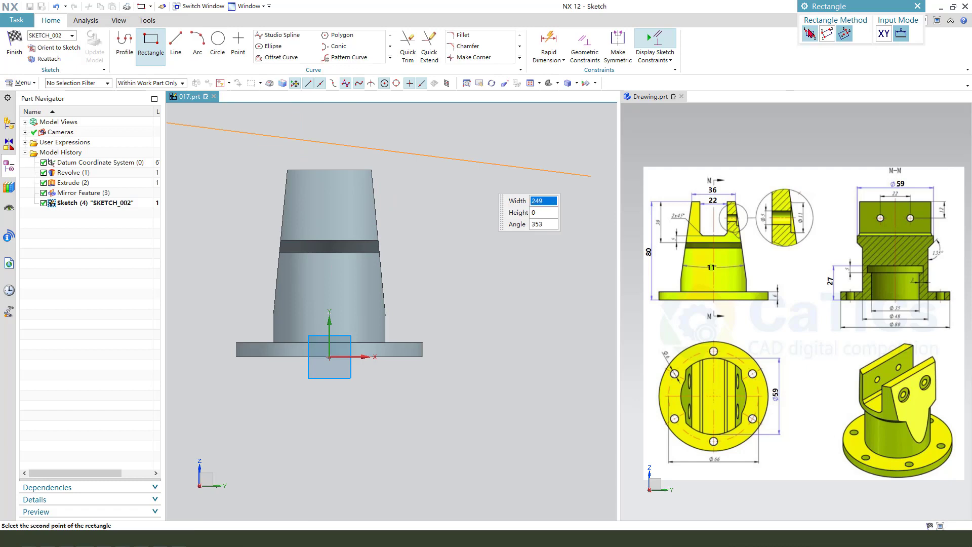
{"action": "left_click", "coordinate": [355, 223]}
{"action": "key", "text": "Escape"}
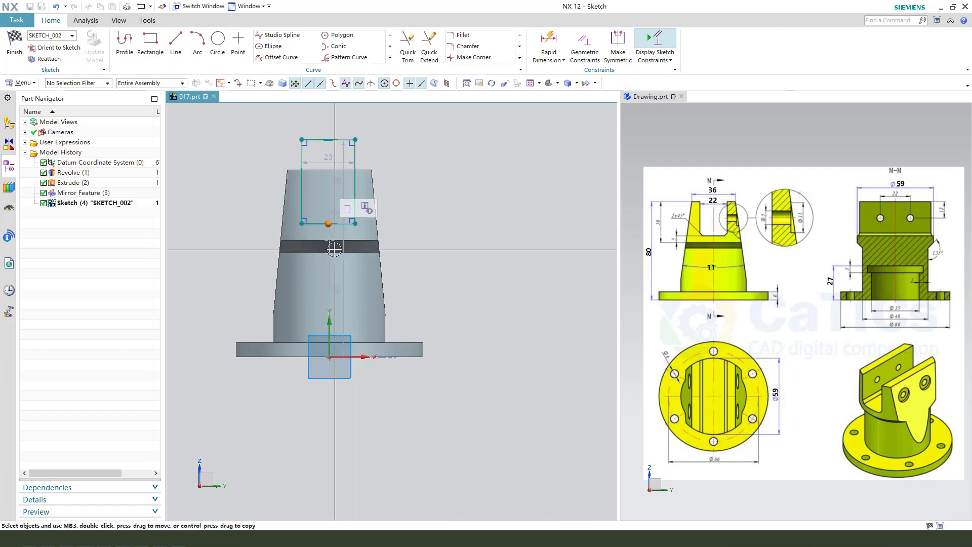
Constrain the midpoint of the rectangle's bottom line to lie on the sketch's vertical axis.
{"action": "scroll", "coordinate": [334, 249], "scroll_direction": "up", "scroll_amount": 2}
{"action": "scroll", "coordinate": [339, 269], "scroll_direction": "down", "scroll_amount": 2}
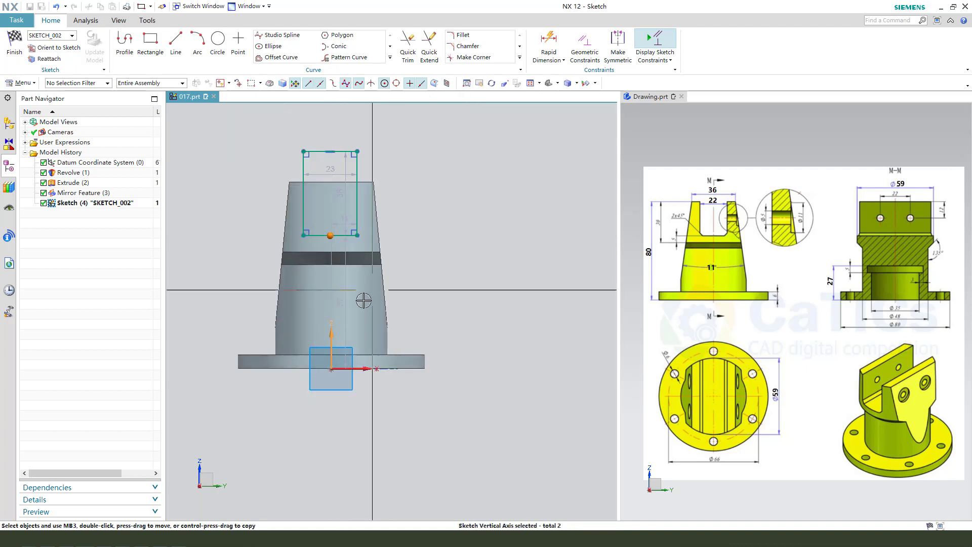
{"action": "right_click", "coordinate": [329, 342]}
{"action": "left_click", "coordinate": [340, 332]}
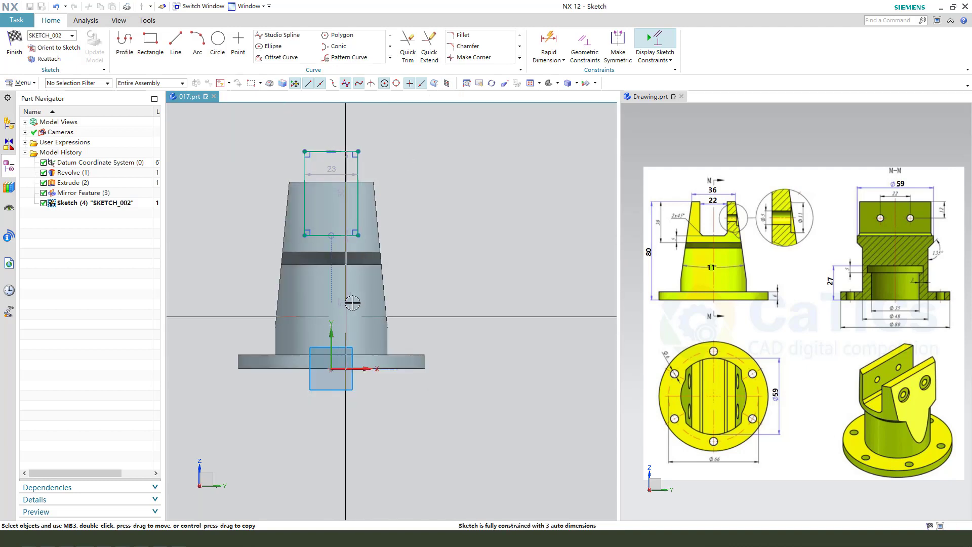
Set the width of the slot rectangle to 22 mm.
{"action": "scroll", "coordinate": [336, 227], "scroll_direction": "up", "scroll_amount": 1}
{"action": "left_click_drag", "start_coordinate": [334, 159], "coordinate": [330, 111]}
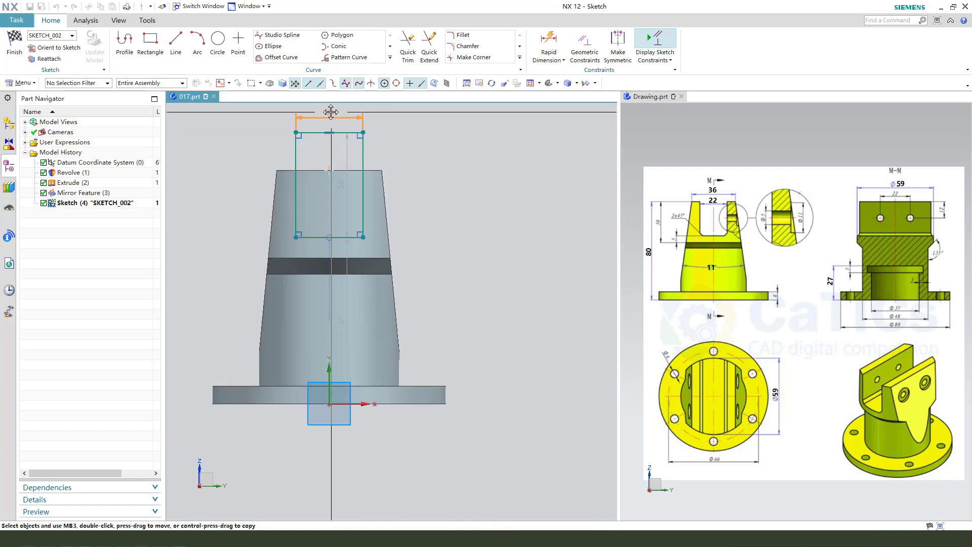
{"action": "double_click", "coordinate": [330, 112]}
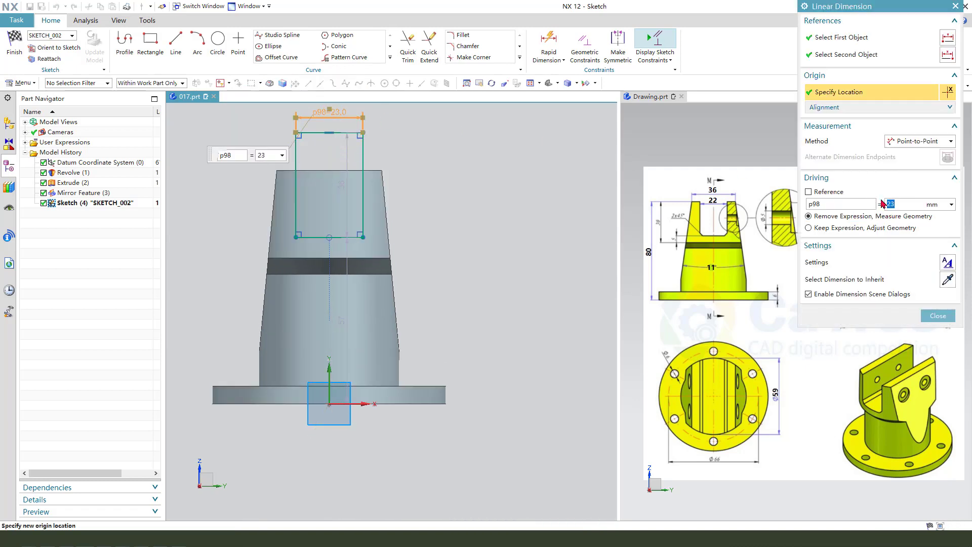
{"action": "type", "text": "22"}
{"action": "key", "text": "Return"}
Add a 5 mm vertical dimension between the rectangle's lower corner and the upper edge of the dark sloped band on the body.
{"action": "scroll", "coordinate": [404, 233], "scroll_direction": "up", "scroll_amount": 1}
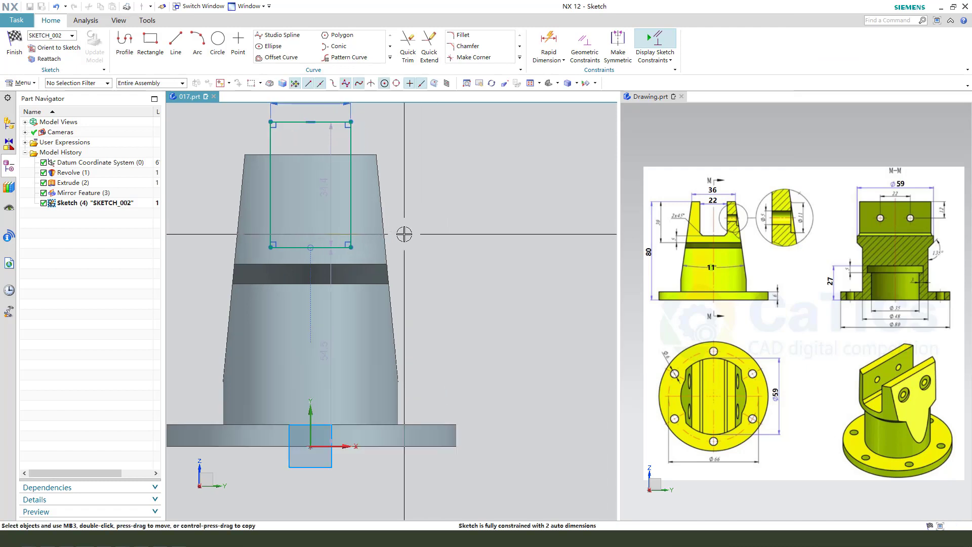
{"action": "left_click", "coordinate": [349, 249]}
{"action": "left_click", "coordinate": [387, 266]}
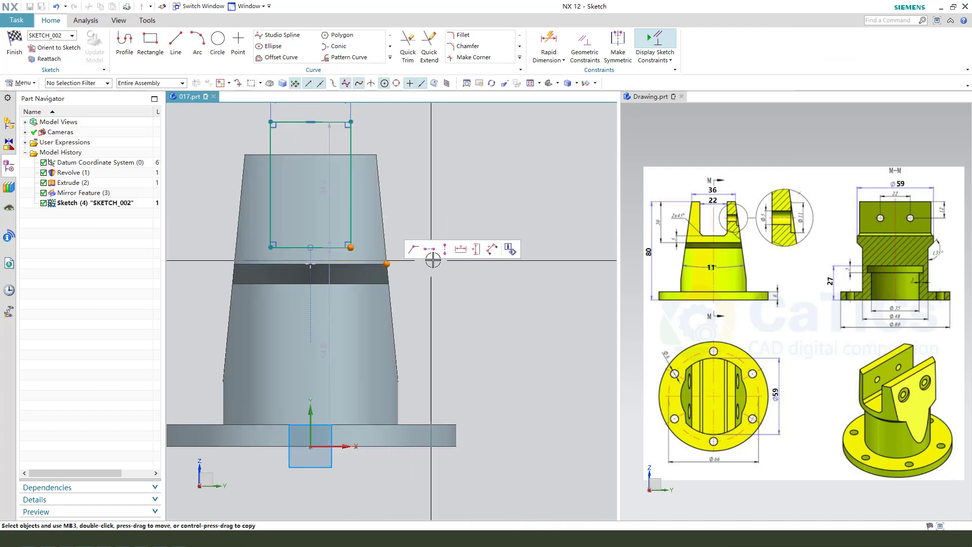
{"action": "left_click", "coordinate": [476, 251]}
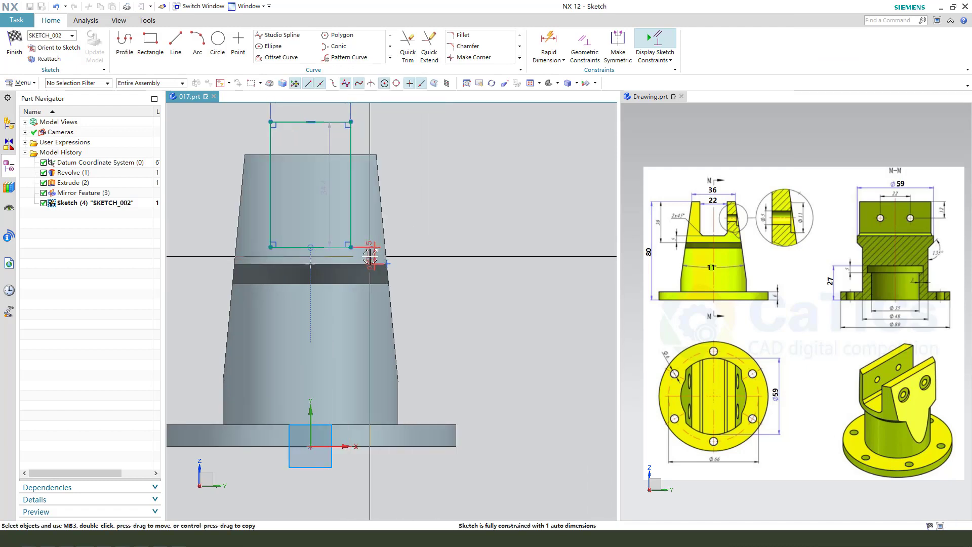
{"action": "left_click", "coordinate": [437, 217]}
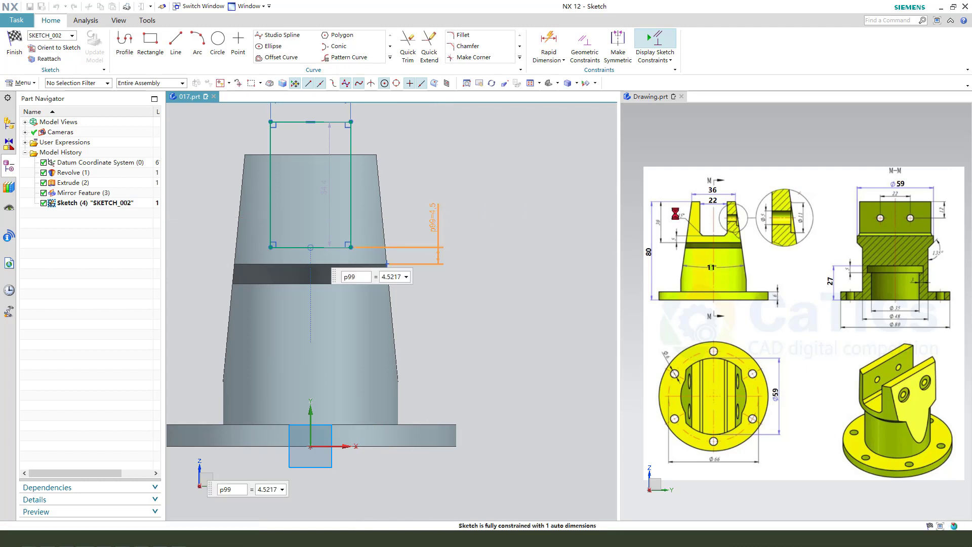
{"action": "key", "text": "Return"}
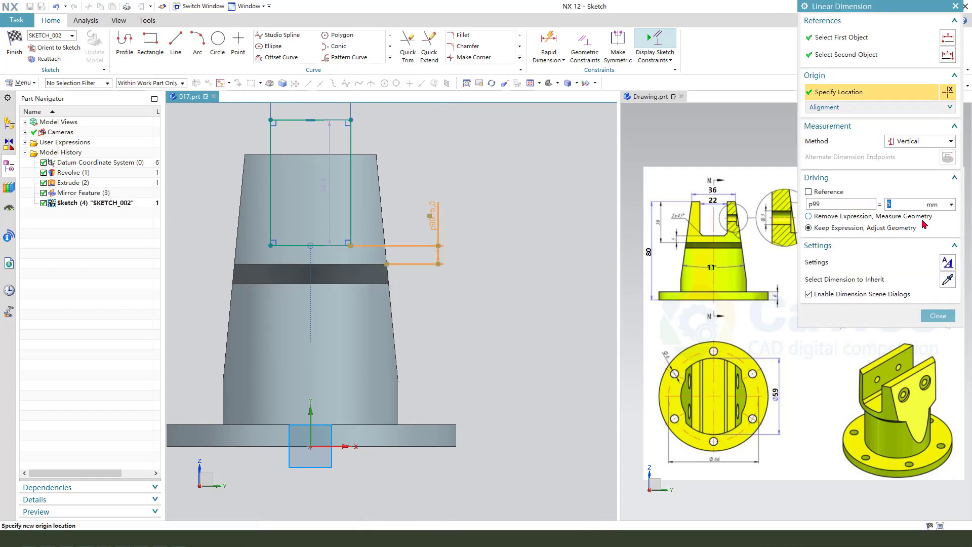
{"action": "key", "text": "Escape"}
Set the height of the slot rectangle to 60 mm and place its dimension clear of the body.
{"action": "left_click_drag", "start_coordinate": [326, 186], "coordinate": [464, 160]}
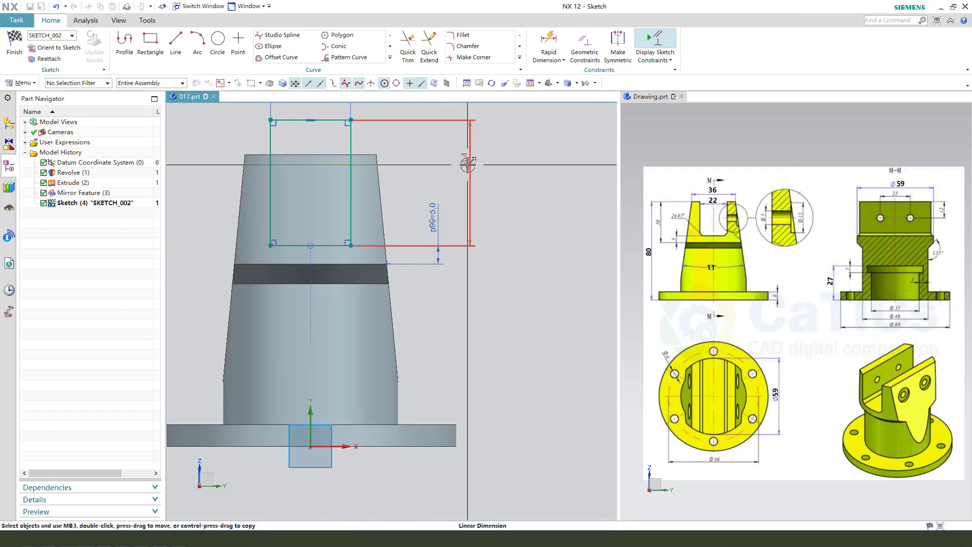
{"action": "double_click", "coordinate": [467, 164]}
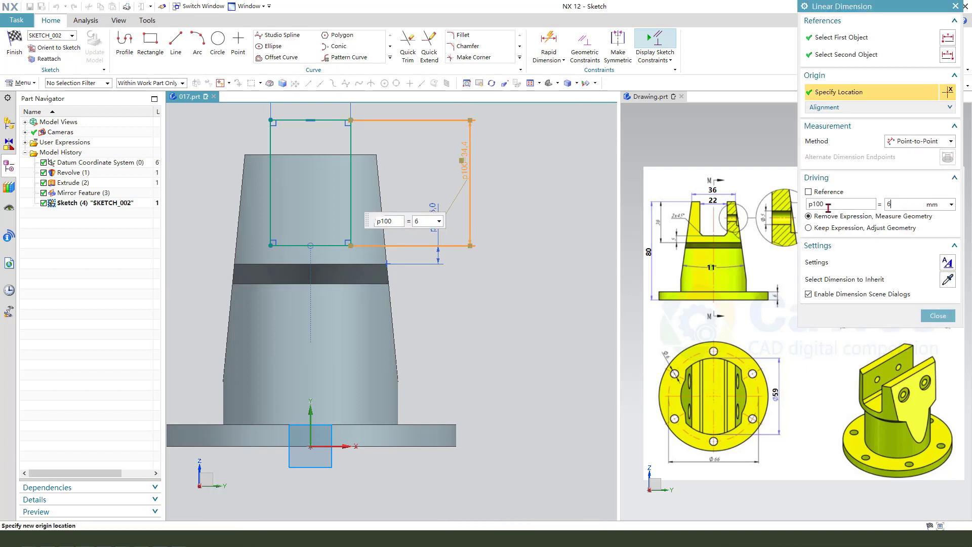
{"action": "key", "text": "Return"}
{"action": "key", "text": "Escape"}
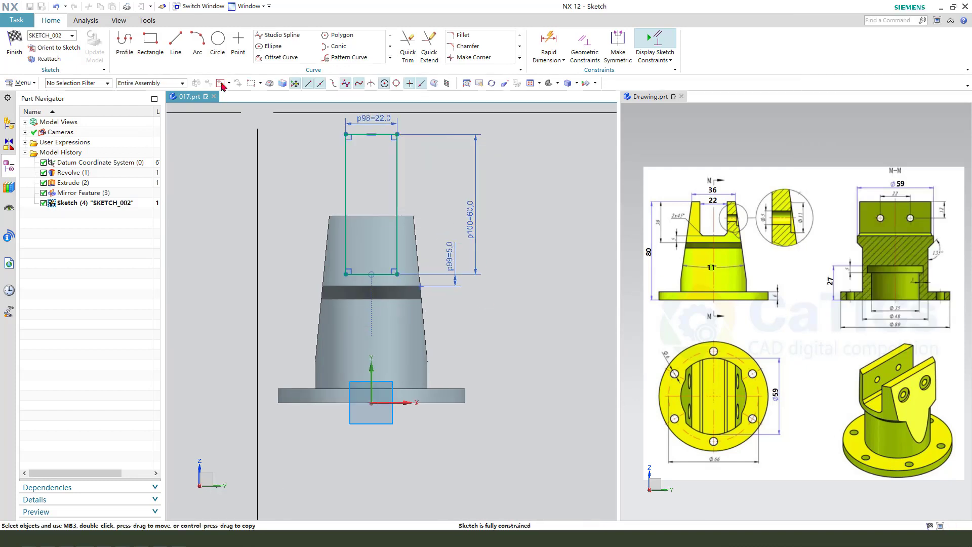
Finish the sketch and extrude the rectangle with a symmetric value of 90 mm, subtracting it from the body.
{"action": "left_click", "coordinate": [15, 41]}
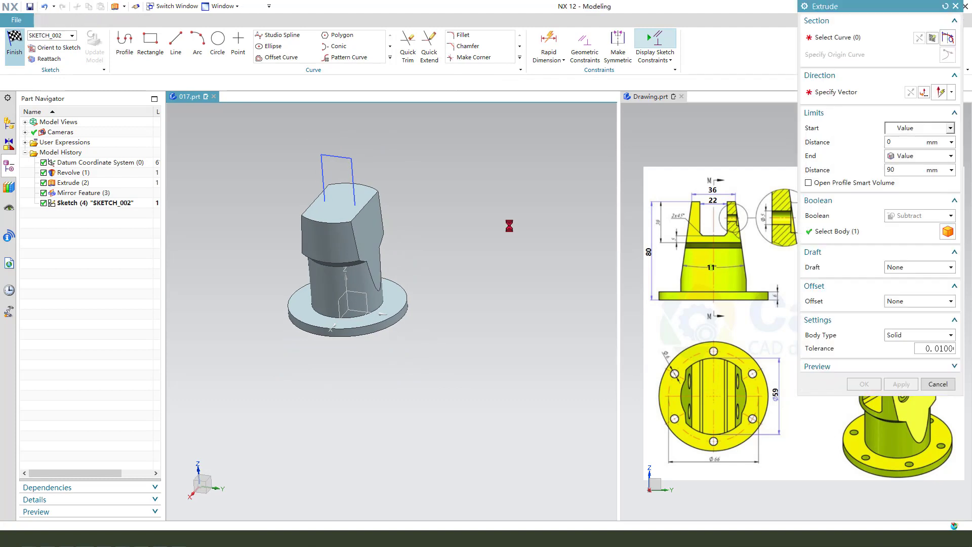
{"action": "left_click", "coordinate": [919, 156]}
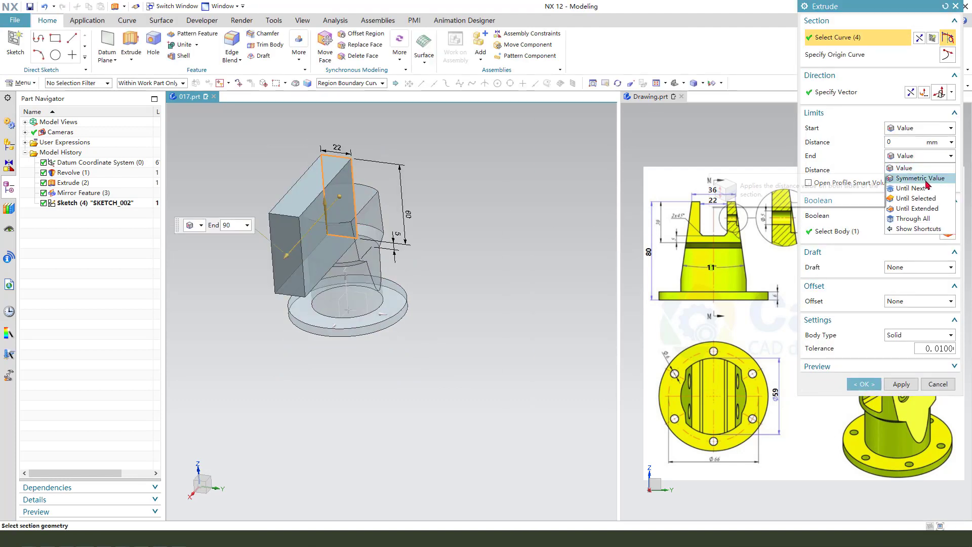
{"action": "left_click", "coordinate": [920, 179]}
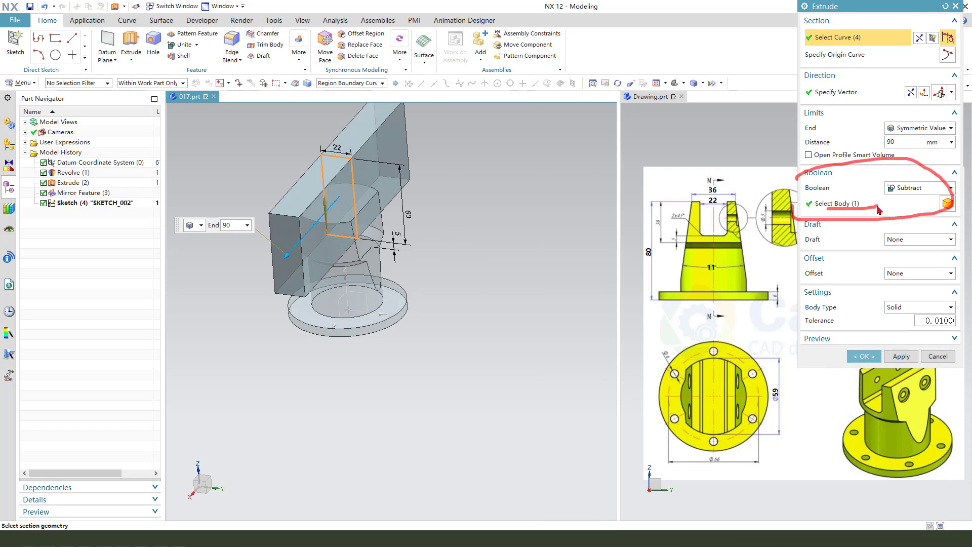
{"action": "left_click", "coordinate": [866, 357]}
Chamfer the two inner bottom edges of the fork slot with a symmetric 2 mm distance.
{"action": "middle_click_drag", "start_coordinate": [476, 283], "coordinate": [454, 284]}
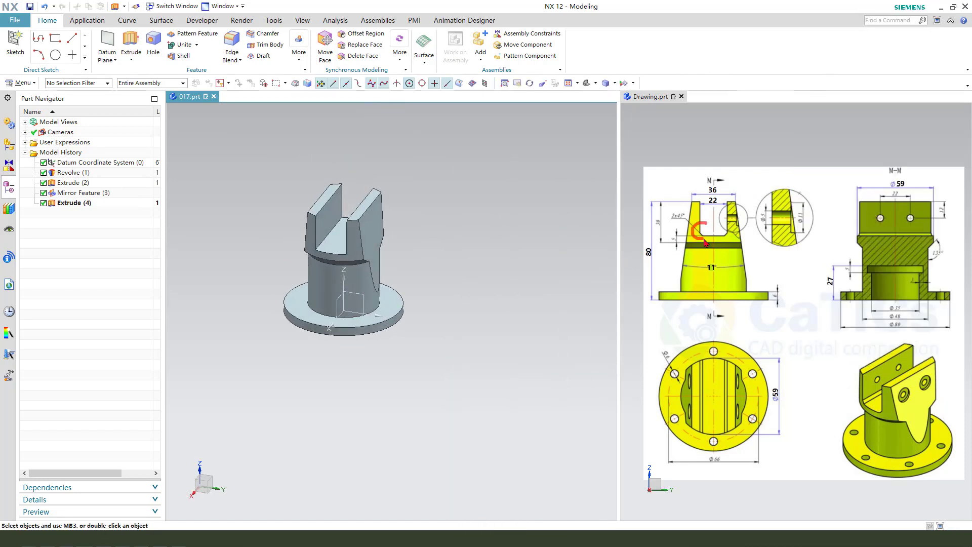
{"action": "scroll", "coordinate": [330, 244], "scroll_direction": "up", "scroll_amount": 2}
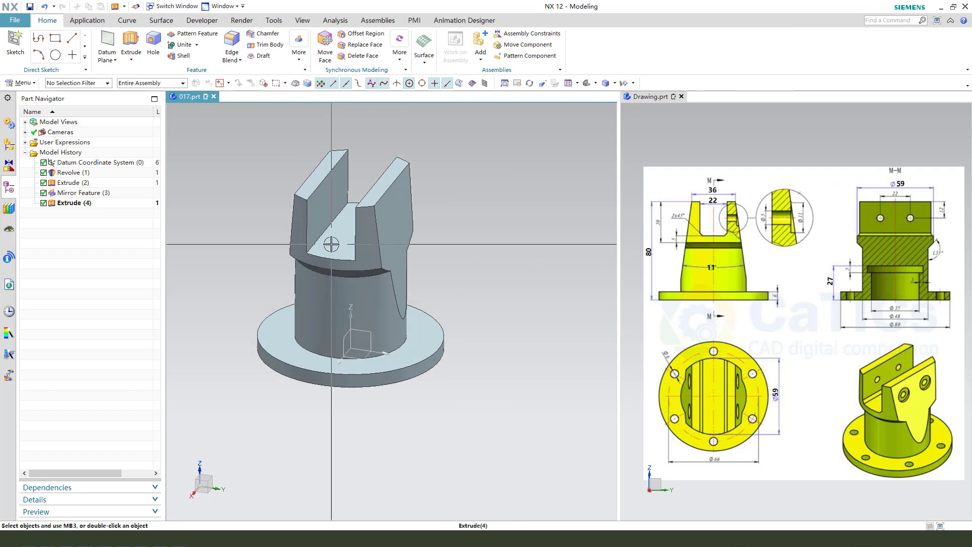
{"action": "left_click", "coordinate": [259, 36]}
{"action": "left_click", "coordinate": [347, 225]}
{"action": "middle_click_drag", "start_coordinate": [347, 226], "coordinate": [386, 248]}
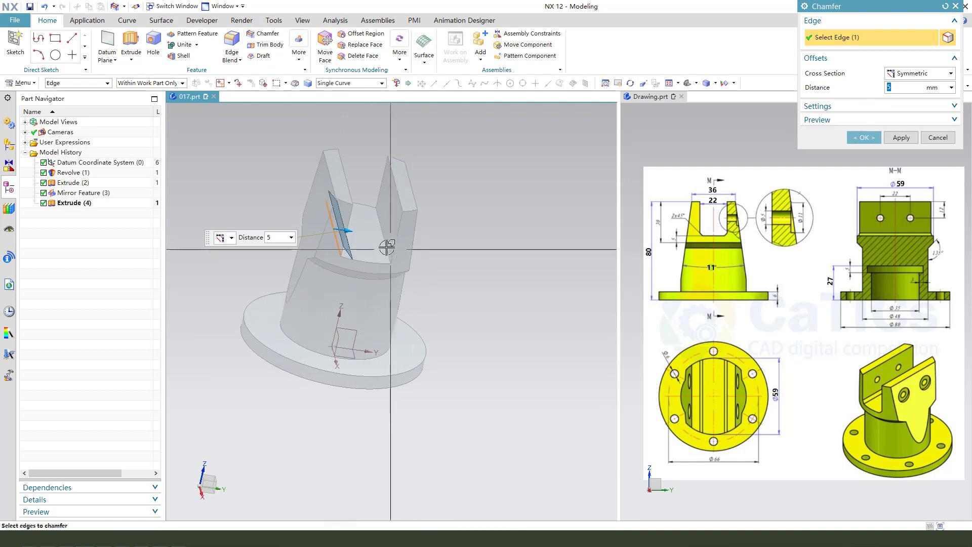
{"action": "left_click", "coordinate": [387, 248]}
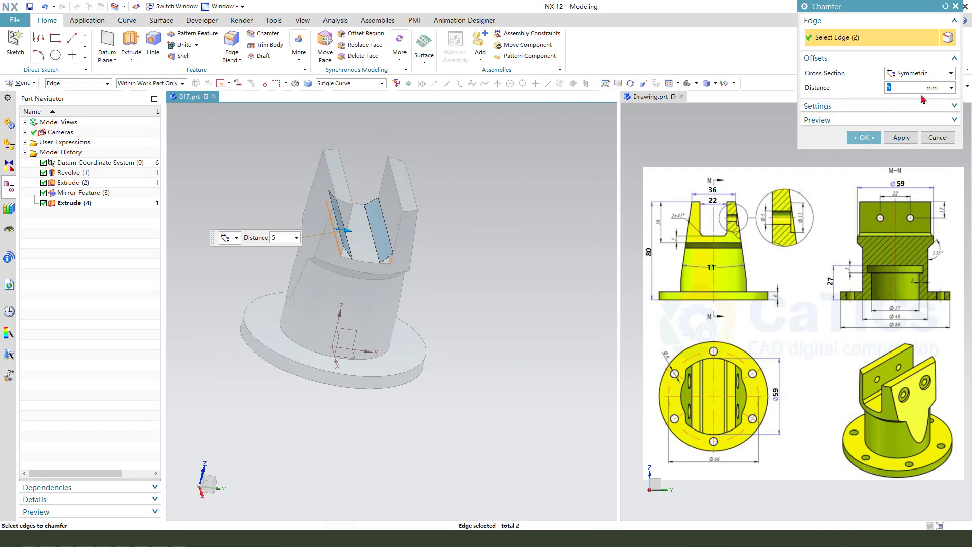
{"action": "type", "text": "2"}
{"action": "left_click", "coordinate": [865, 137]}
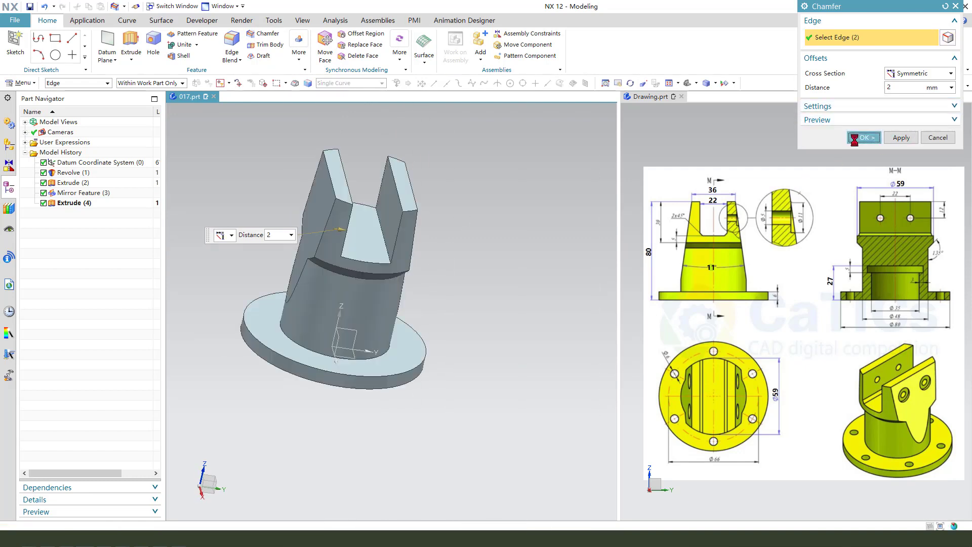
Start an Extrude section sketch on the flange's bottom face, with the curve rule set to Single Curve.
{"action": "mouse_move", "coordinate": [495, 250]}
{"action": "middle_mouse_down"}
{"action": "mouse_move", "coordinate": [475, 249]}
{"action": "mouse_move", "coordinate": [485, 250]}
{"action": "middle_mouse_up"}
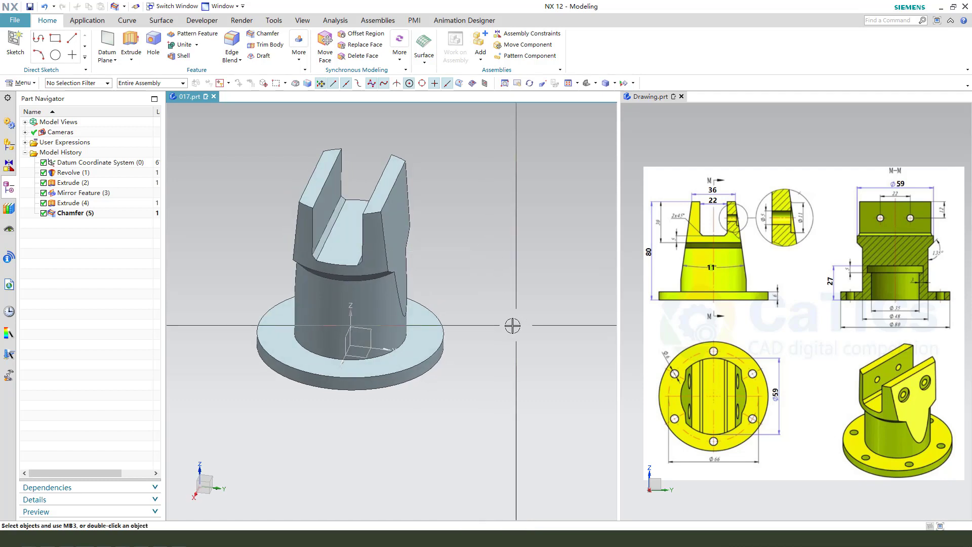
{"action": "mouse_move", "coordinate": [512, 325]}
{"action": "middle_mouse_down"}
{"action": "mouse_move", "coordinate": [503, 291]}
{"action": "mouse_move", "coordinate": [478, 332]}
{"action": "mouse_move", "coordinate": [516, 342]}
{"action": "middle_mouse_up"}
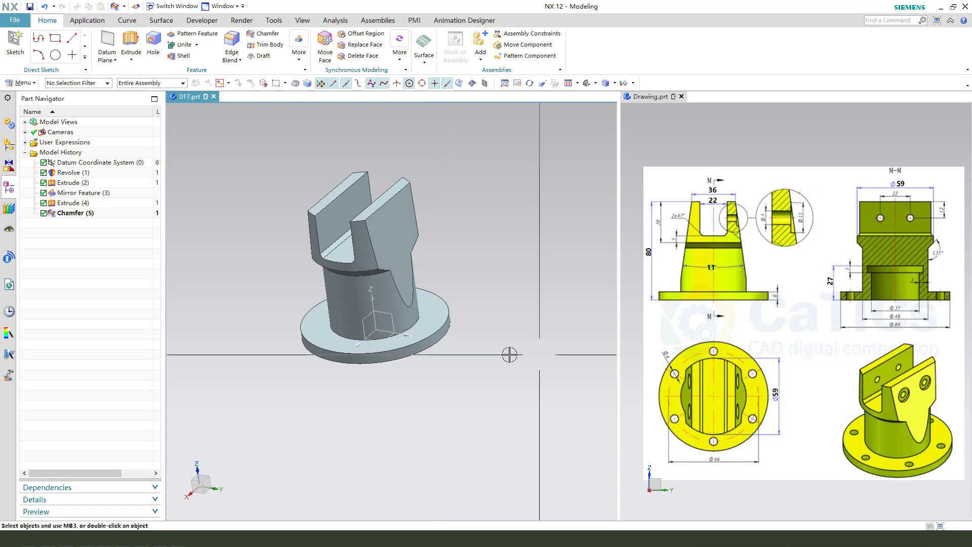
{"action": "middle_click_drag", "start_coordinate": [443, 360], "coordinate": [453, 358]}
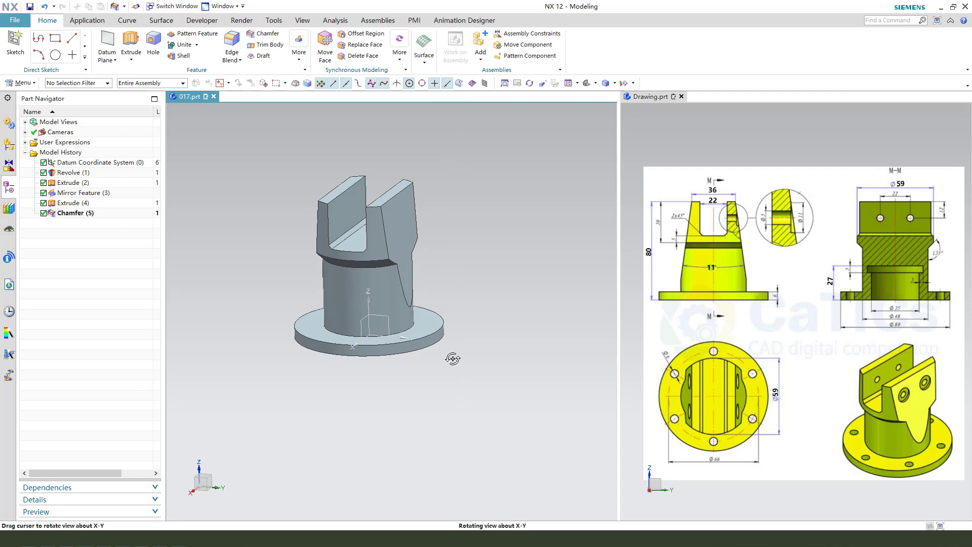
{"action": "middle_click_drag", "start_coordinate": [453, 358], "coordinate": [446, 203]}
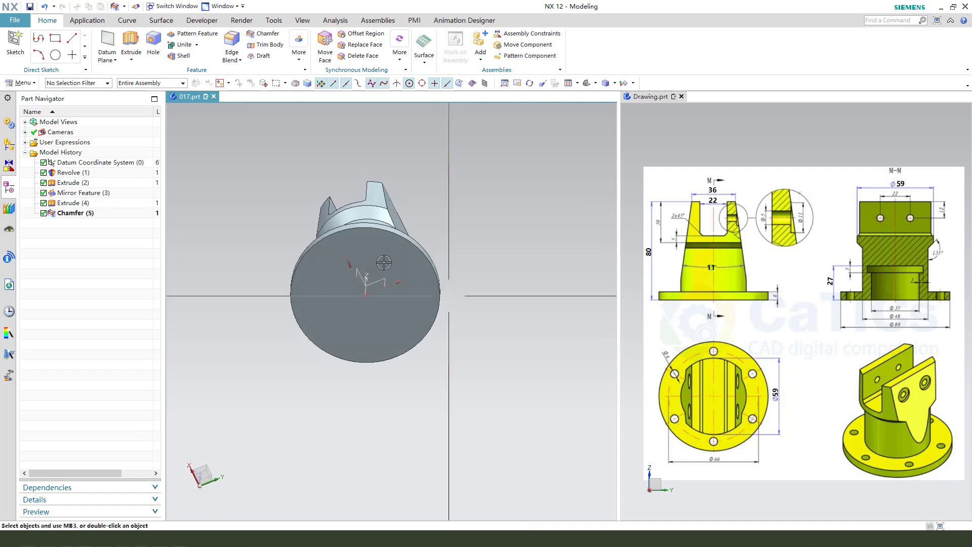
{"action": "left_click", "coordinate": [131, 41]}
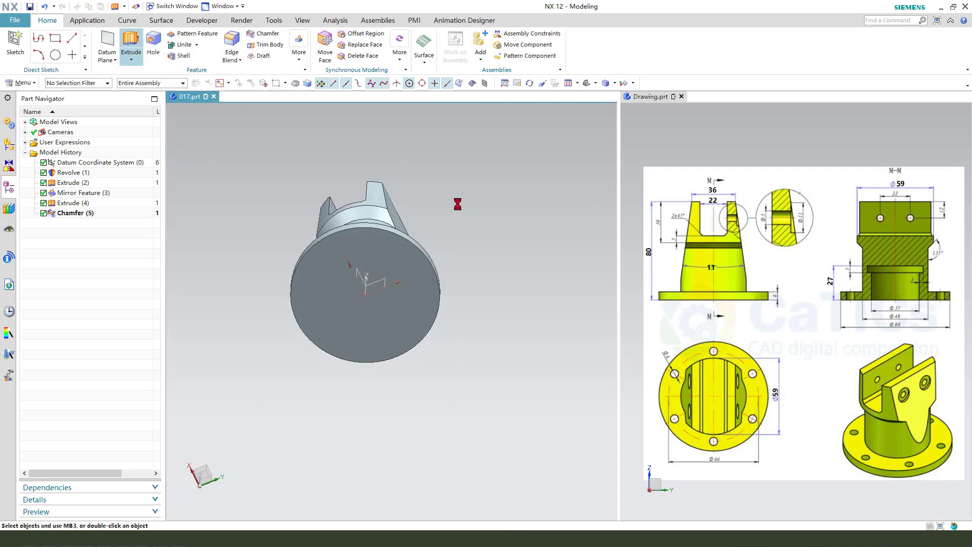
{"action": "left_click", "coordinate": [390, 262]}
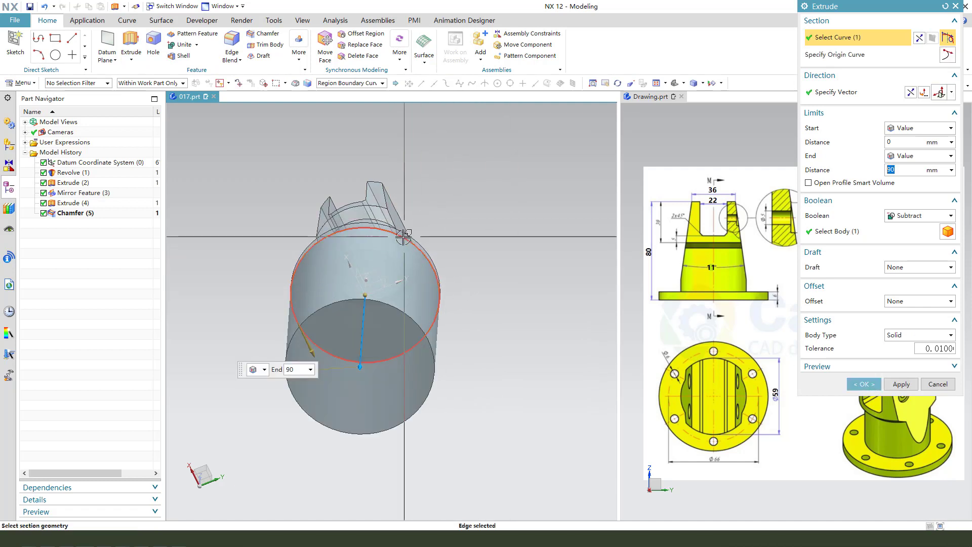
{"action": "left_click", "coordinate": [404, 237], "text": "shift"}
{"action": "left_click", "coordinate": [347, 83]}
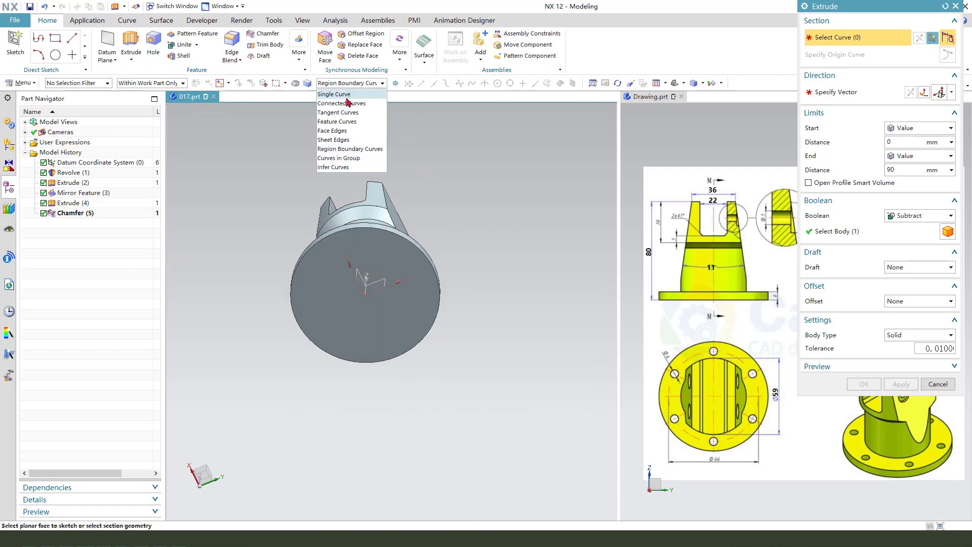
{"action": "left_click", "coordinate": [335, 94]}
{"action": "left_click", "coordinate": [400, 276]}
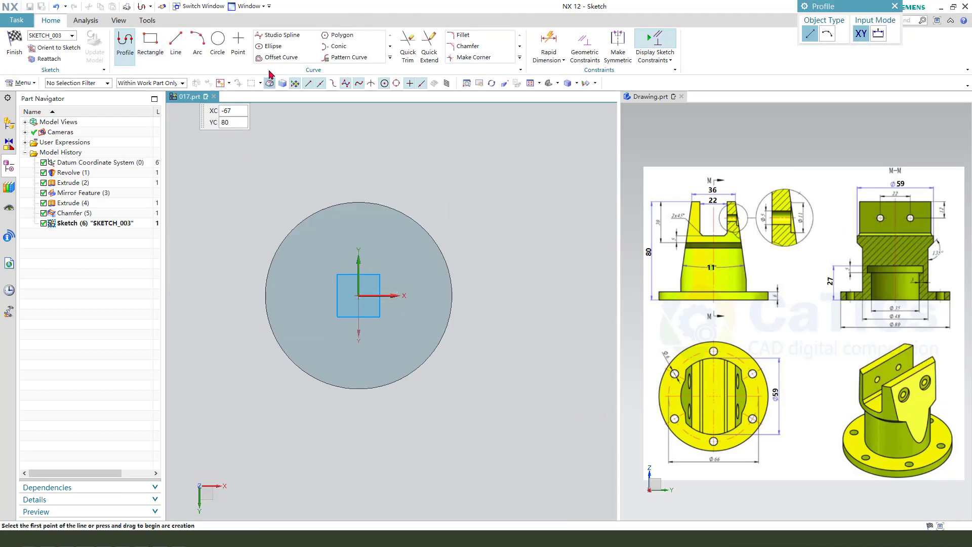
Draw a circle centred on the sketch origin and set its diameter to 35 mm.
{"action": "left_click", "coordinate": [218, 41]}
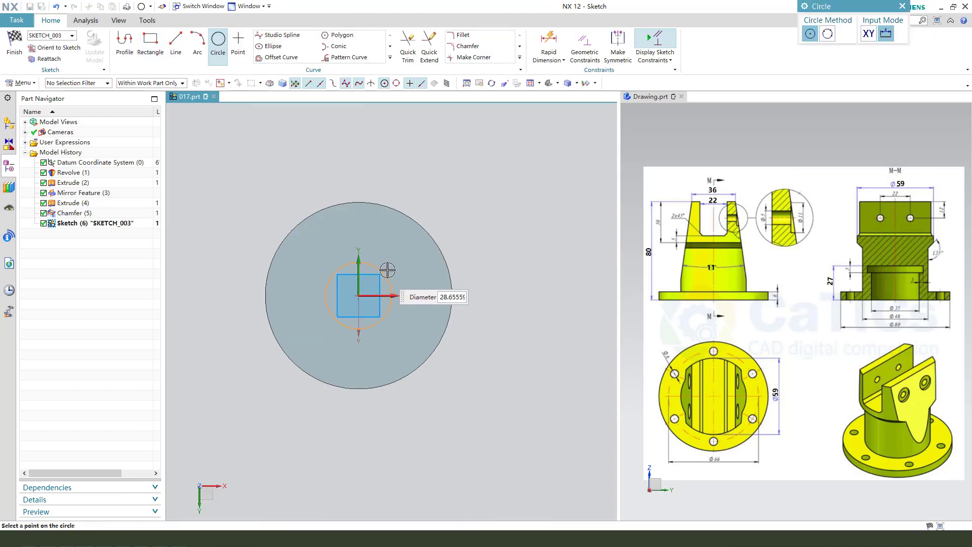
{"action": "key", "text": "Escape"}
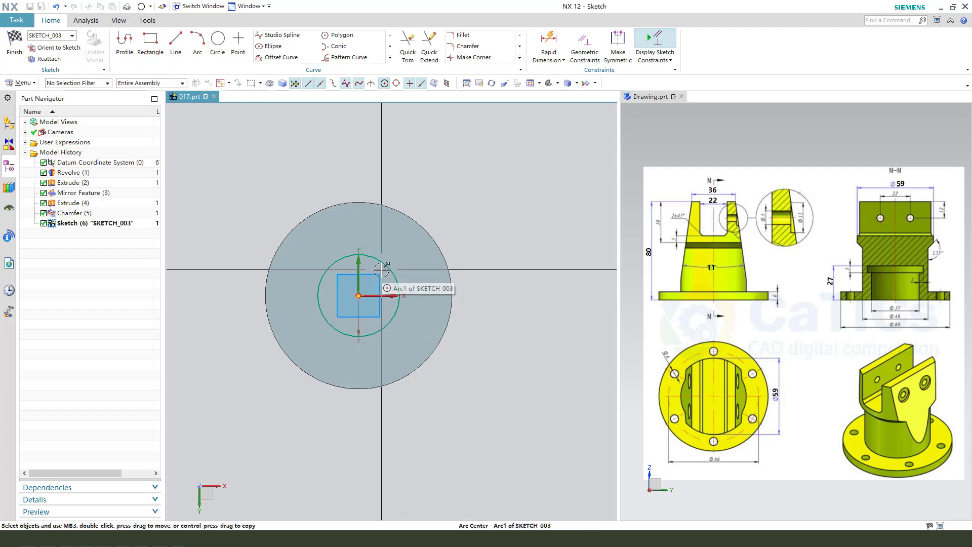
{"action": "left_click", "coordinate": [387, 278]}
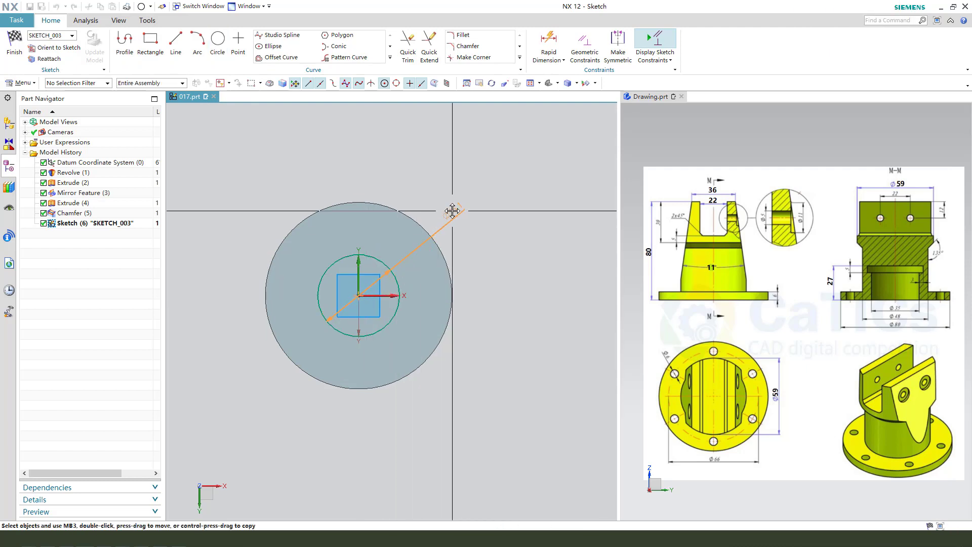
{"action": "left_click", "coordinate": [452, 209]}
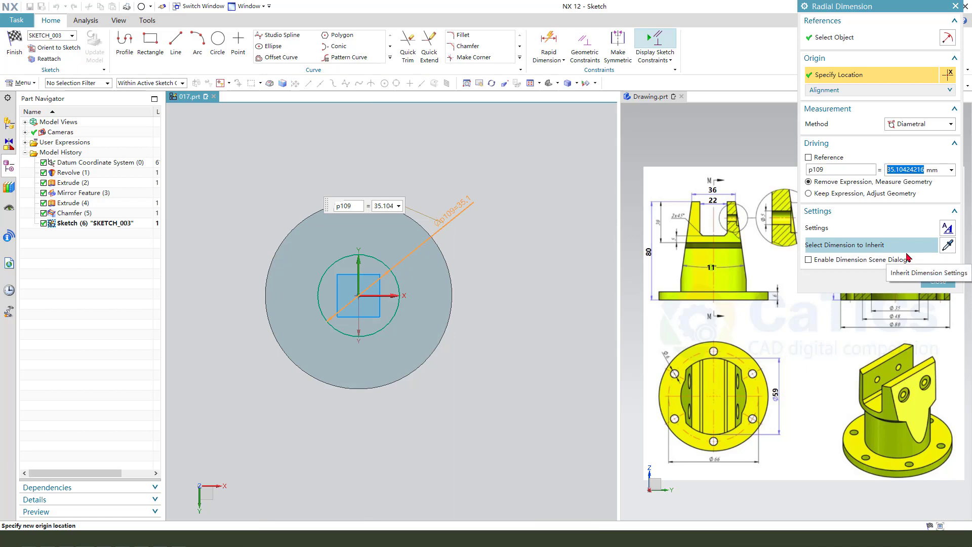
{"action": "type", "text": "35"}
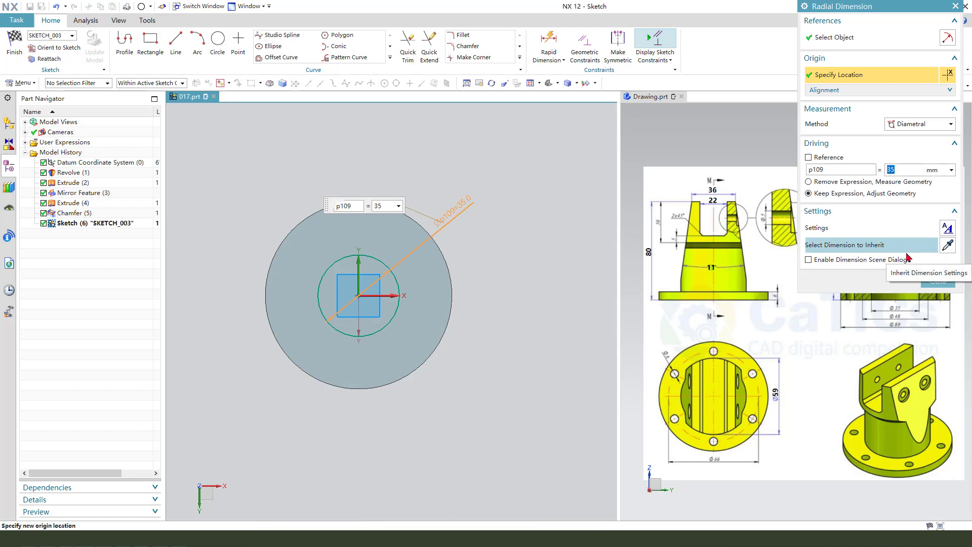
{"action": "middle_click", "coordinate": [471, 298]}
Finish the 35 mm circle sketch and extrude it upward 27 mm into the part, subtracting it from the body.
{"action": "left_click", "coordinate": [13, 45]}
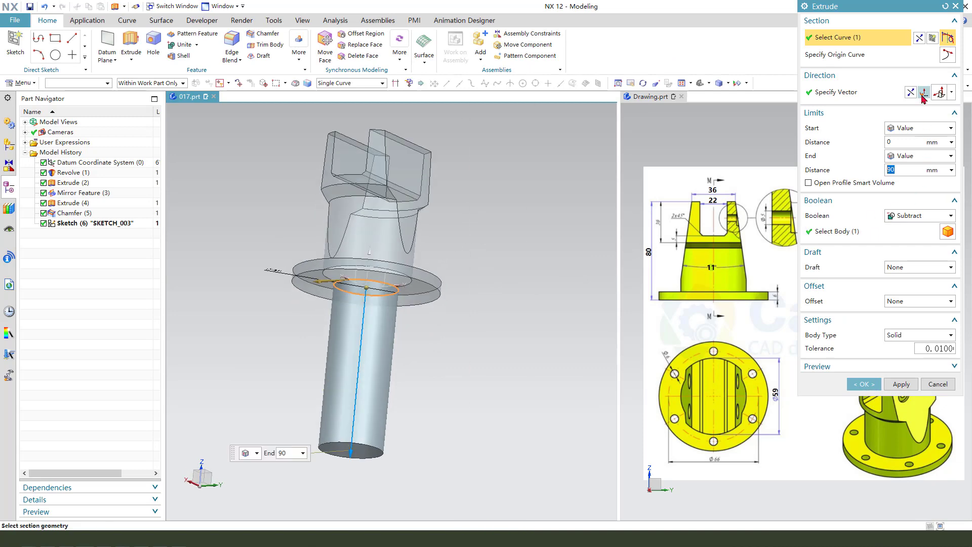
{"action": "left_click", "coordinate": [911, 93]}
{"action": "scroll", "coordinate": [349, 267], "scroll_direction": "down", "scroll_amount": 2}
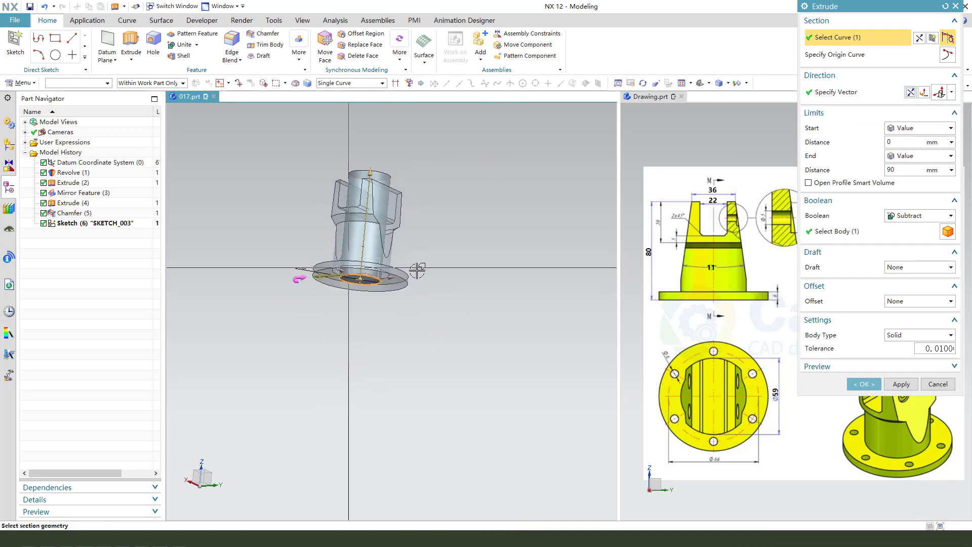
{"action": "scroll", "coordinate": [381, 220], "scroll_direction": "up", "scroll_amount": 1}
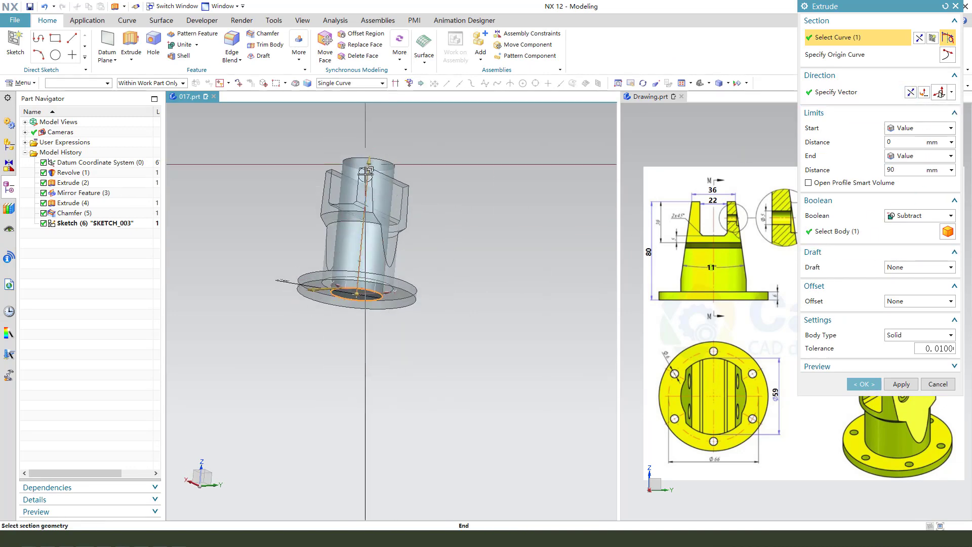
{"action": "left_click_drag", "start_coordinate": [368, 163], "coordinate": [362, 241]}
{"action": "left_click_drag", "start_coordinate": [856, 7], "coordinate": [653, 54]}
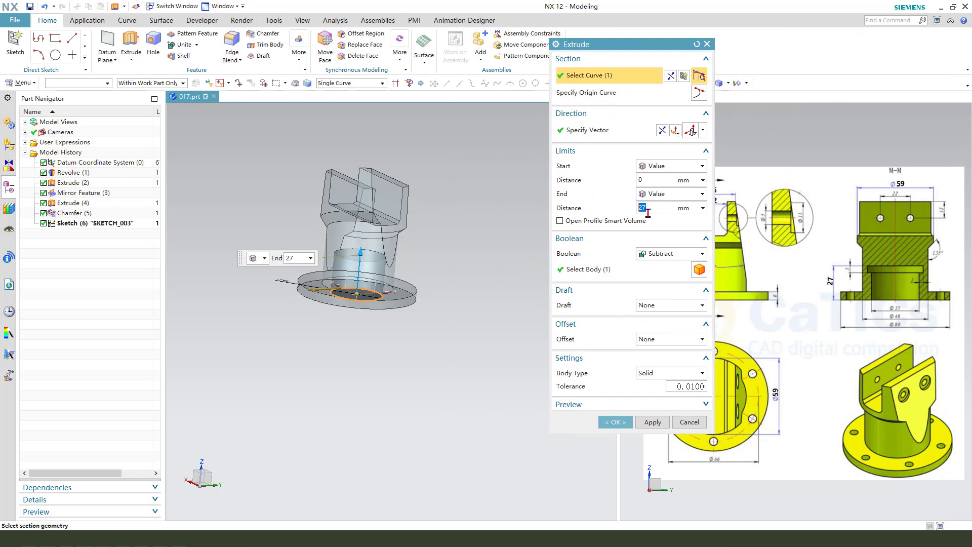
{"action": "left_click", "coordinate": [616, 422]}
Start a new subtracting Extrude from the circular edge at the bore's closed end, with an end distance of 5 mm.
{"action": "middle_click_drag", "start_coordinate": [477, 386], "coordinate": [416, 222]}
{"action": "scroll", "coordinate": [387, 272], "scroll_direction": "up", "scroll_amount": 2}
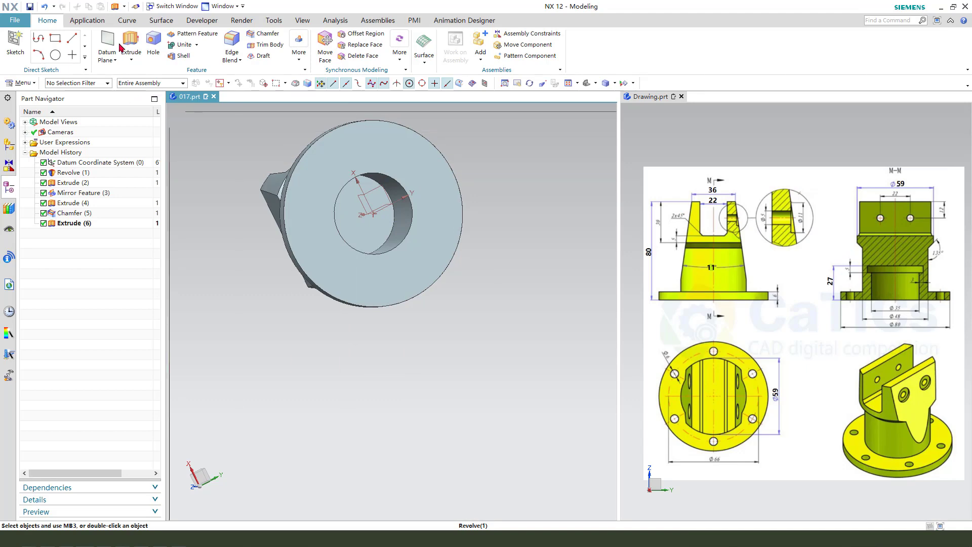
{"action": "key", "text": "x"}
{"action": "left_click", "coordinate": [367, 231]}
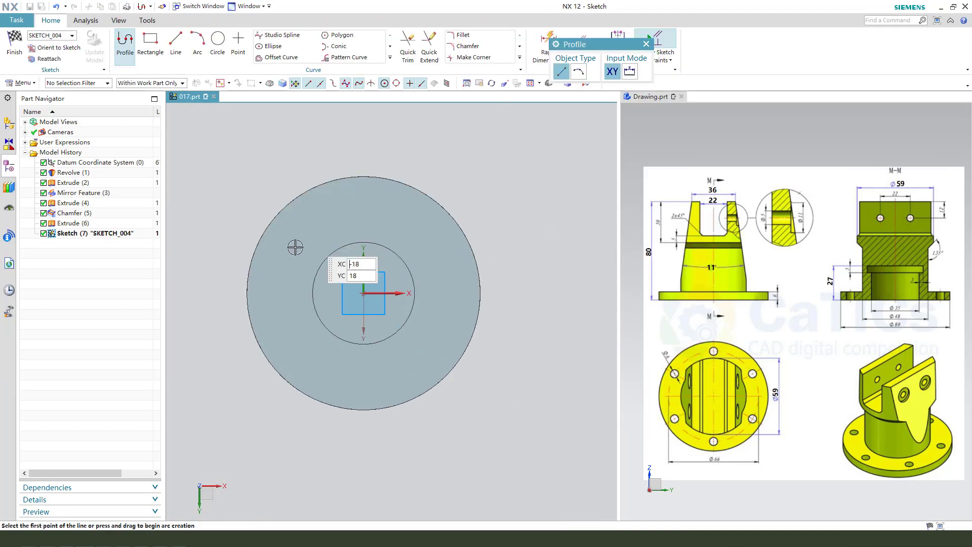
{"action": "left_click", "coordinate": [18, 49]}
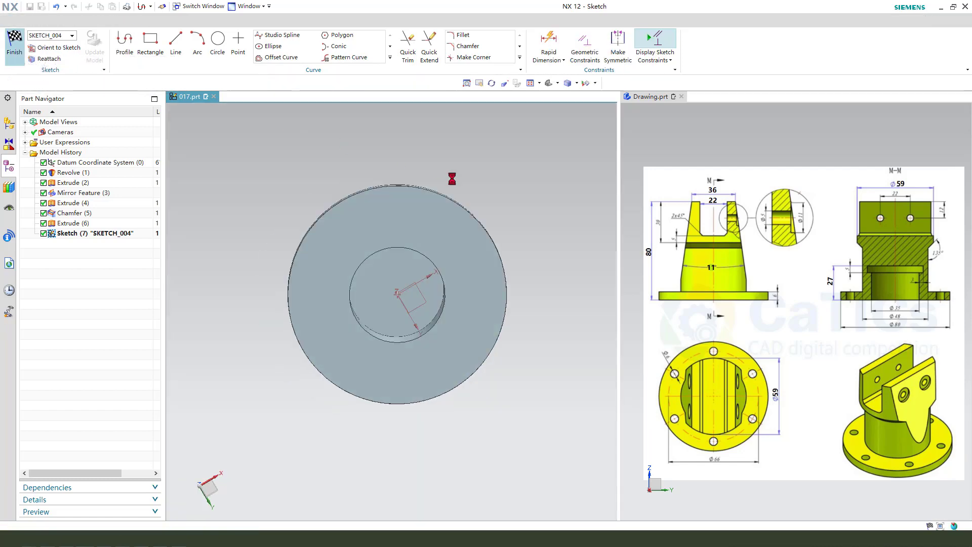
{"action": "middle_click_drag", "start_coordinate": [462, 252], "coordinate": [473, 259]}
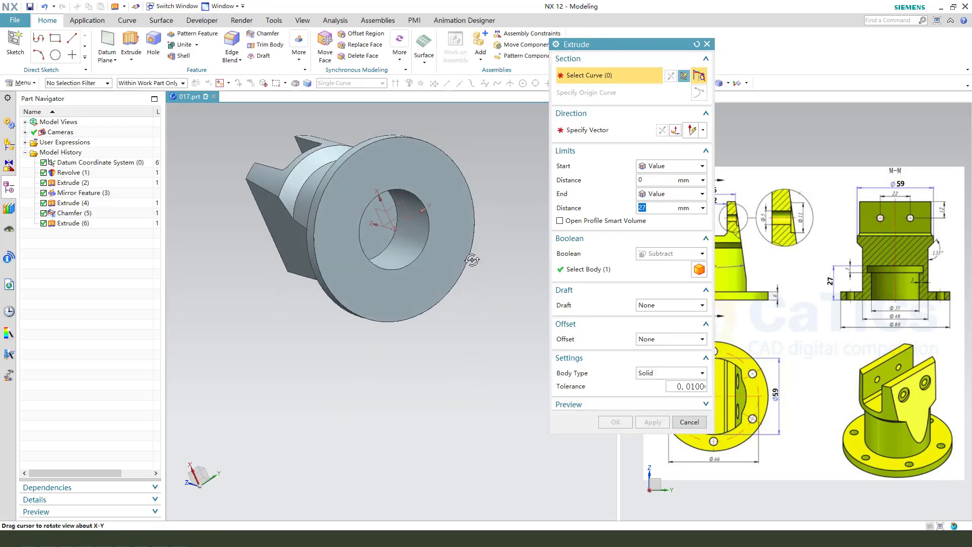
{"action": "scroll", "coordinate": [430, 244], "scroll_direction": "up", "scroll_amount": 1}
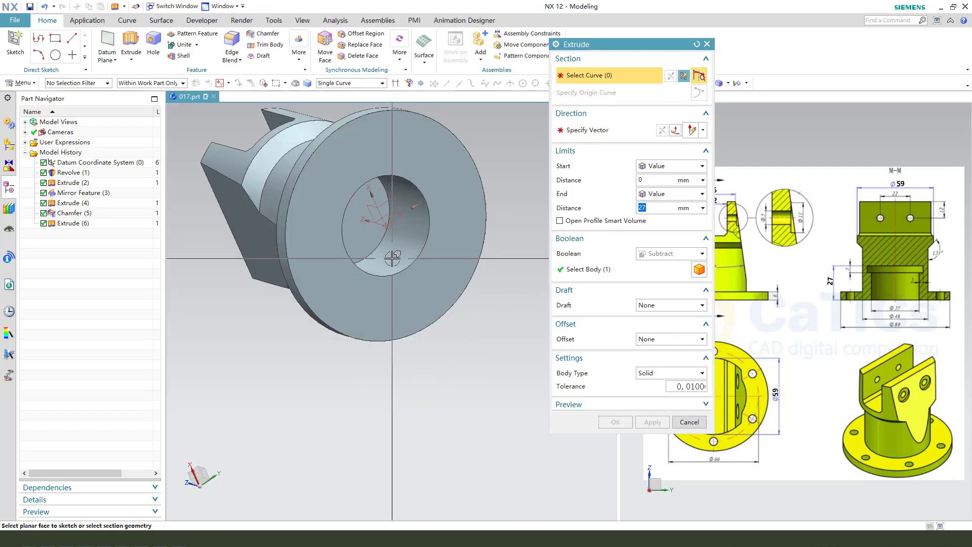
{"action": "left_click", "coordinate": [379, 248]}
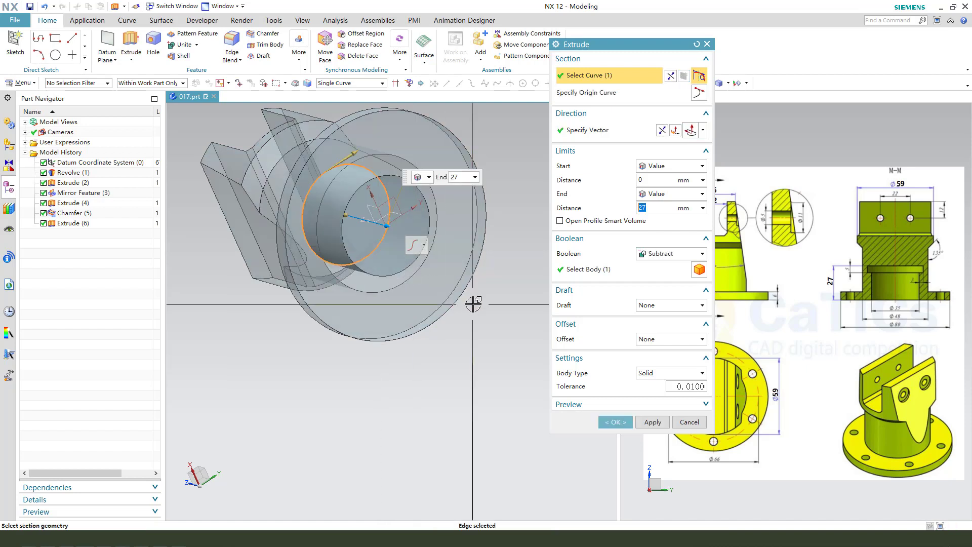
{"action": "mouse_move", "coordinate": [387, 228]}
{"action": "left_mouse_down"}
{"action": "mouse_move", "coordinate": [402, 235]}
{"action": "mouse_move", "coordinate": [390, 232]}
{"action": "left_mouse_up"}
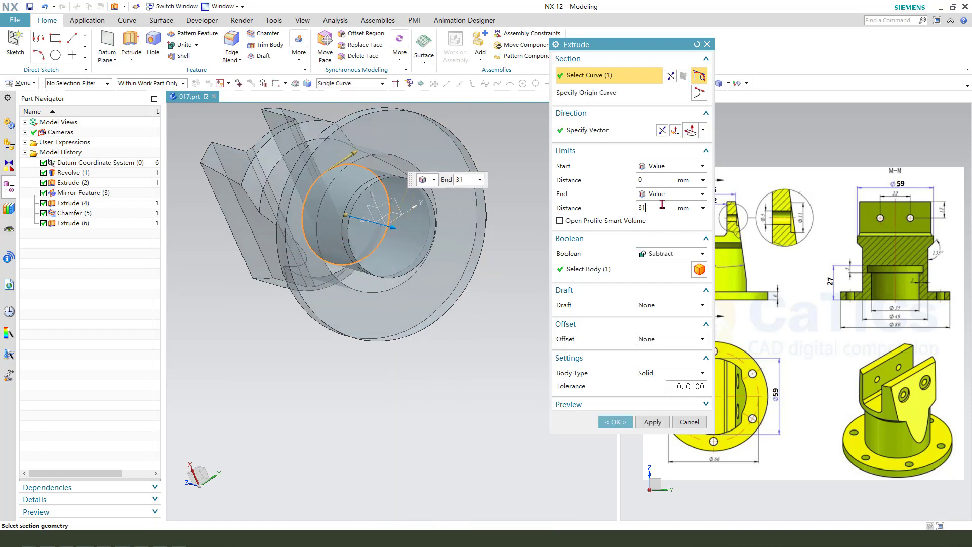
{"action": "type", "text": "5"}
{"action": "key", "text": "Return"}
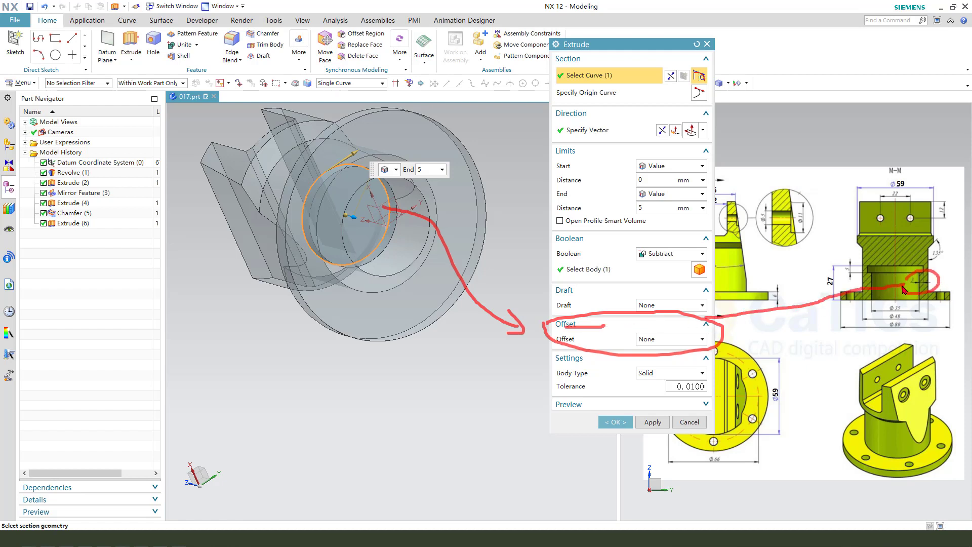
Apply a Single-Sided offset of 3 mm to the extrude and finish the wider groove inside the bore.
{"action": "left_click", "coordinate": [672, 340]}
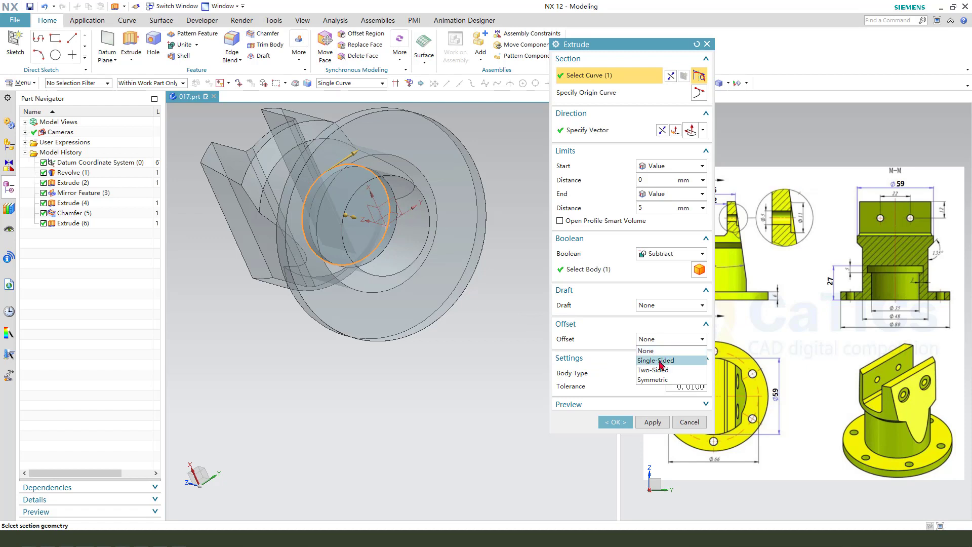
{"action": "left_click", "coordinate": [661, 361]}
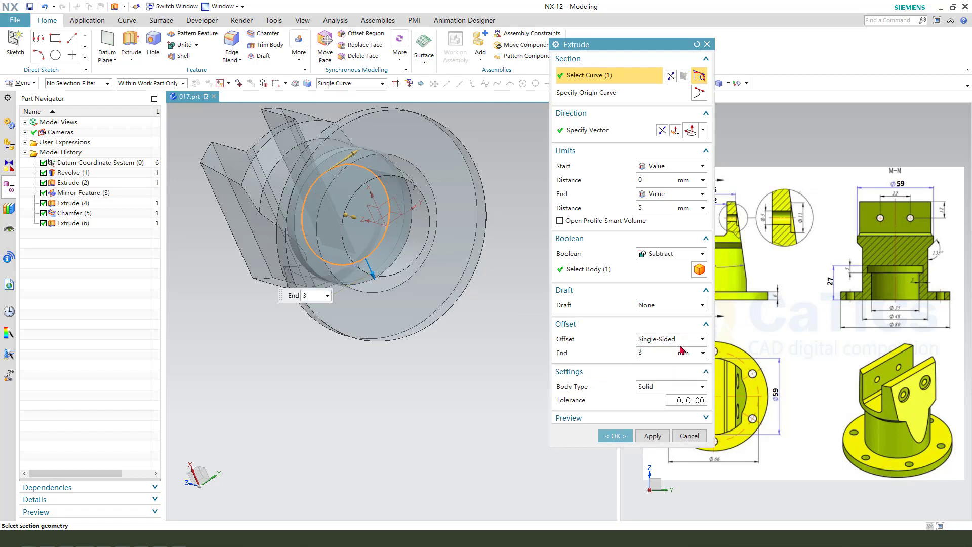
{"action": "key", "text": "Return"}
{"action": "left_click_drag", "start_coordinate": [540, 245], "coordinate": [639, 236]}
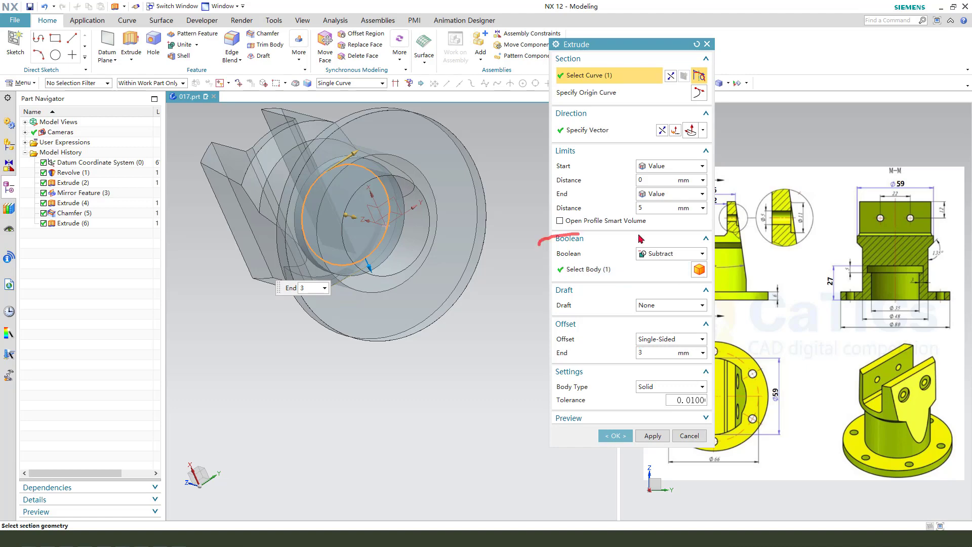
{"action": "key", "text": "Escape"}
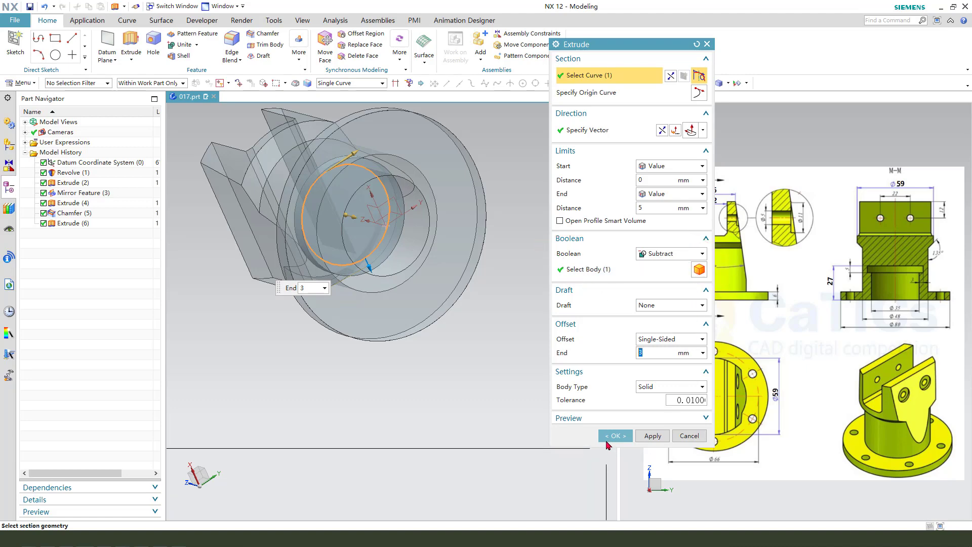
{"action": "left_click", "coordinate": [613, 437]}
Examine the stepped bore's interior in a temporary view section on the Y plane, and discard the section.
{"action": "middle_click_drag", "start_coordinate": [445, 243], "coordinate": [462, 293]}
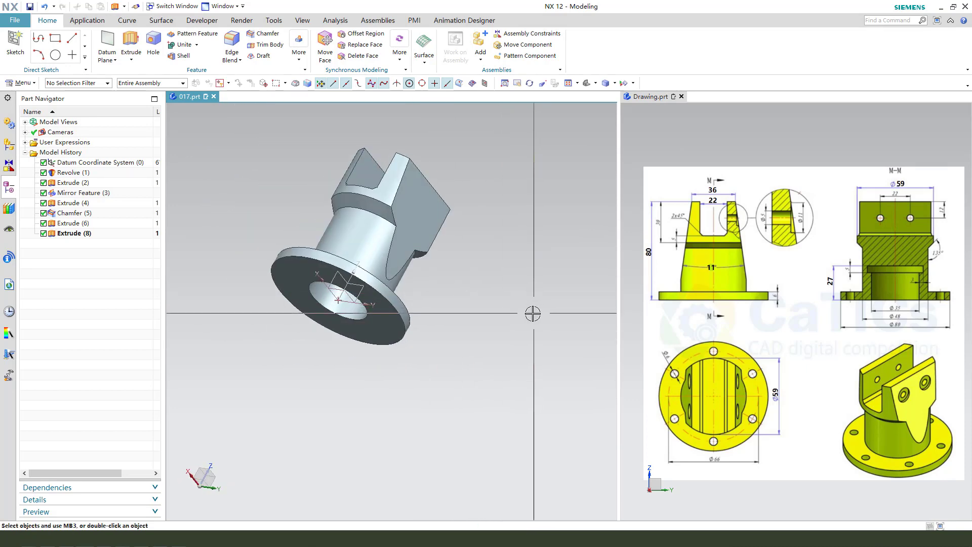
{"action": "key", "text": "ctrl+h"}
{"action": "left_click", "coordinate": [680, 159]}
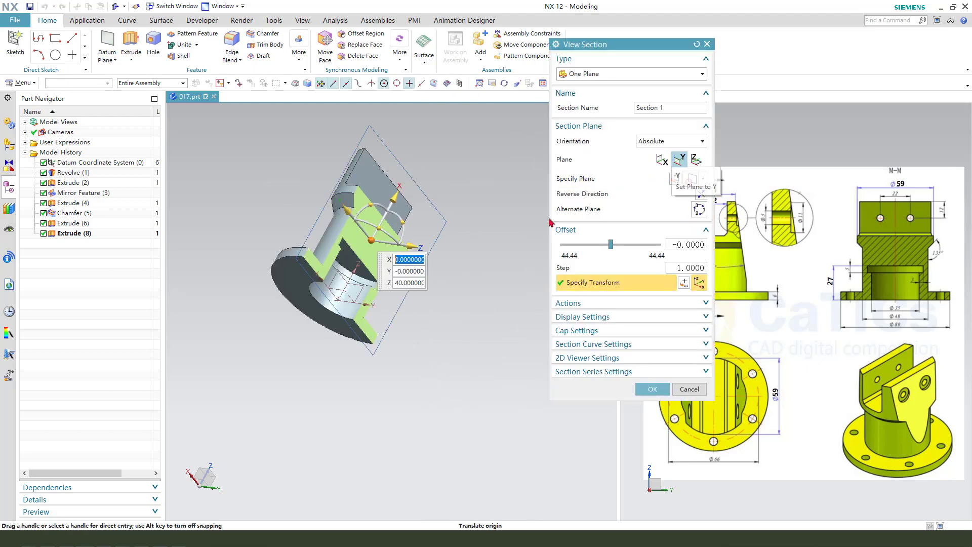
{"action": "middle_click_drag", "start_coordinate": [434, 306], "coordinate": [343, 296]}
{"action": "scroll", "coordinate": [335, 256], "scroll_direction": "up", "scroll_amount": 4}
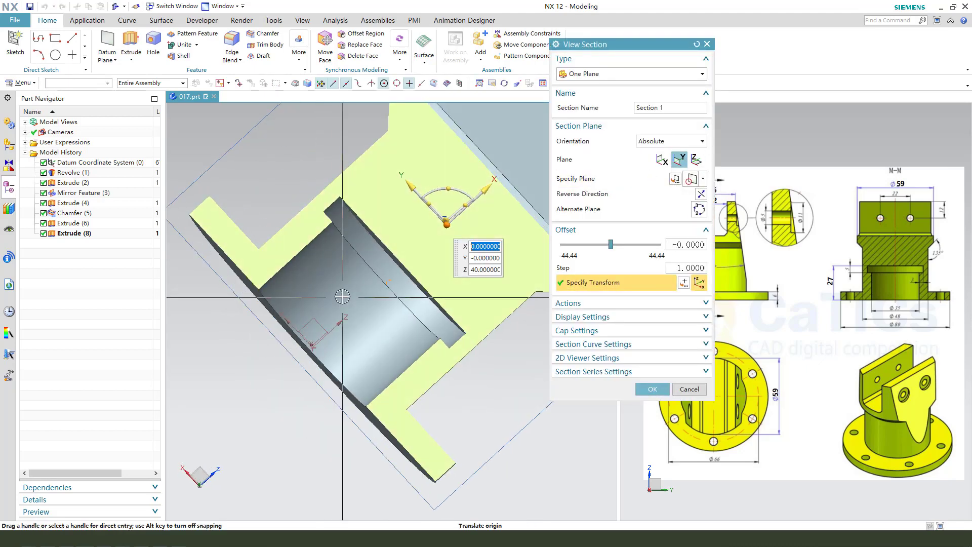
{"action": "scroll", "coordinate": [342, 297], "scroll_direction": "down", "scroll_amount": 2}
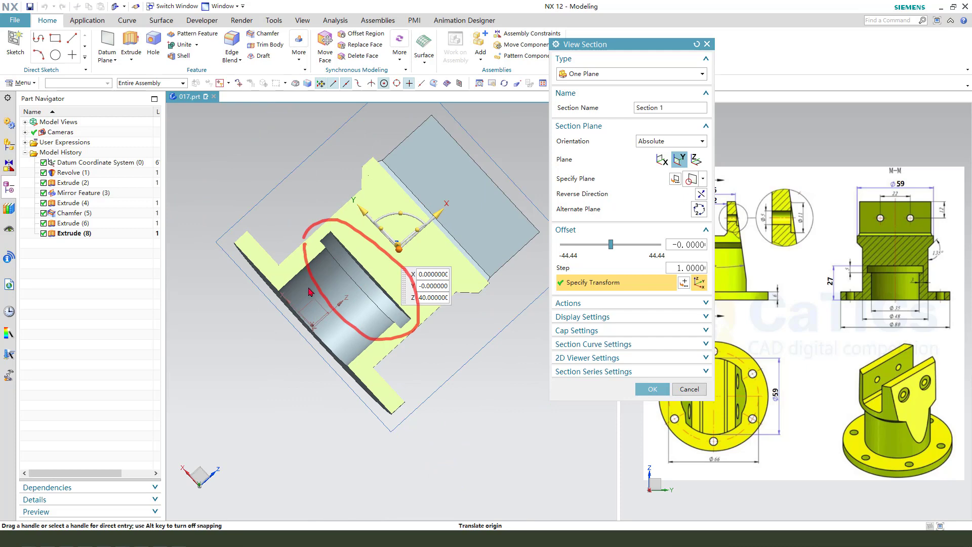
{"action": "key", "text": "Escape"}
{"action": "mouse_move", "coordinate": [337, 264]}
{"action": "middle_mouse_down"}
{"action": "mouse_move", "coordinate": [359, 325]}
{"action": "mouse_move", "coordinate": [369, 276]}
{"action": "mouse_move", "coordinate": [481, 354]}
{"action": "mouse_move", "coordinate": [451, 326]}
{"action": "mouse_move", "coordinate": [458, 304]}
{"action": "mouse_move", "coordinate": [491, 309]}
{"action": "middle_mouse_up"}
{"action": "left_click", "coordinate": [689, 389]}
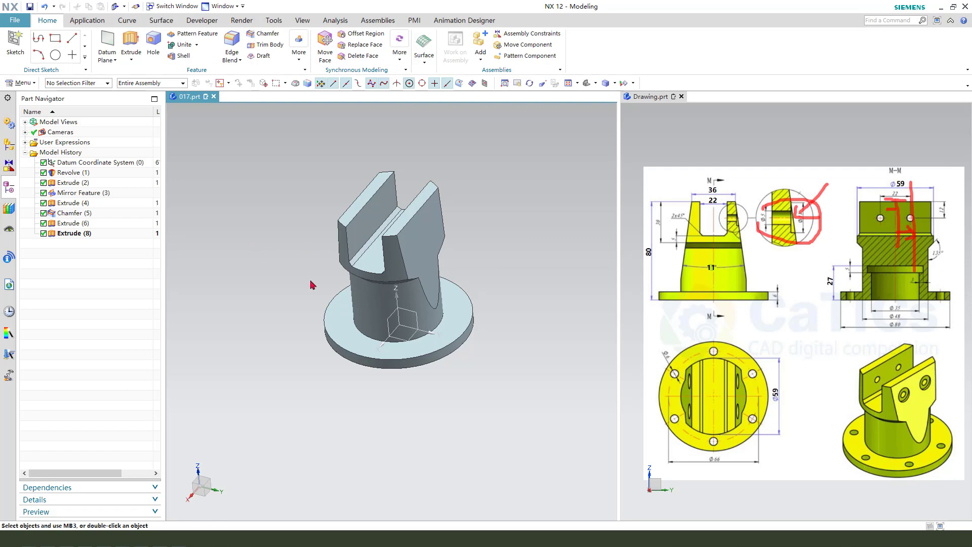
Create a datum plane offset 11 mm from the YZ plane and resize it to extend above the fork.
{"action": "middle_click_drag", "start_coordinate": [488, 267], "coordinate": [479, 267]}
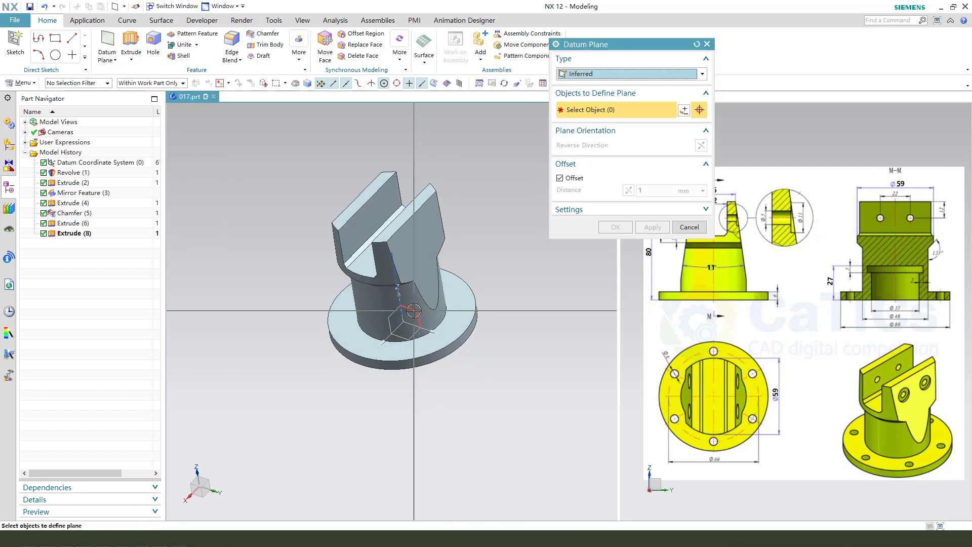
{"action": "left_click", "coordinate": [441, 302]}
{"action": "scroll", "coordinate": [441, 303], "scroll_direction": "down", "scroll_amount": 1}
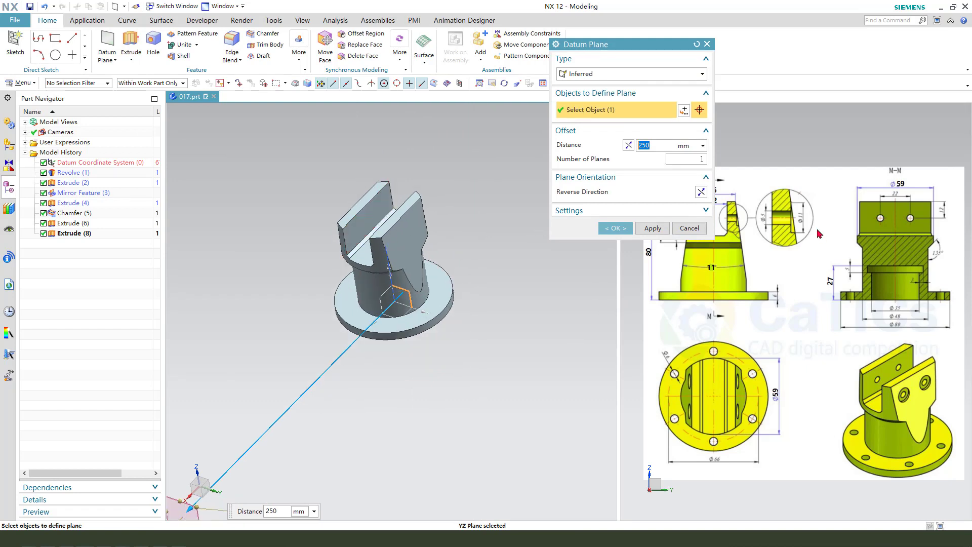
{"action": "type", "text": "11"}
{"action": "key", "text": "Return"}
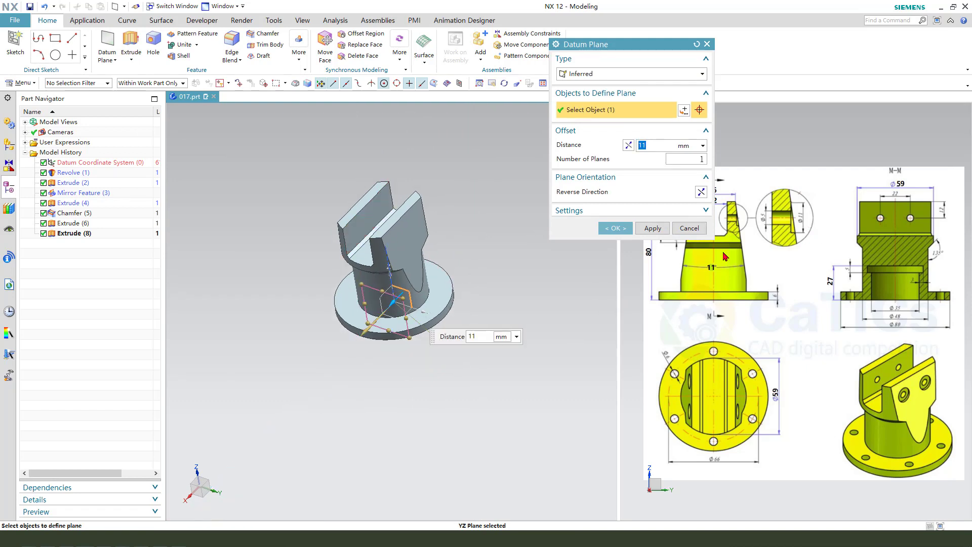
{"action": "left_click_drag", "start_coordinate": [382, 291], "coordinate": [362, 169]}
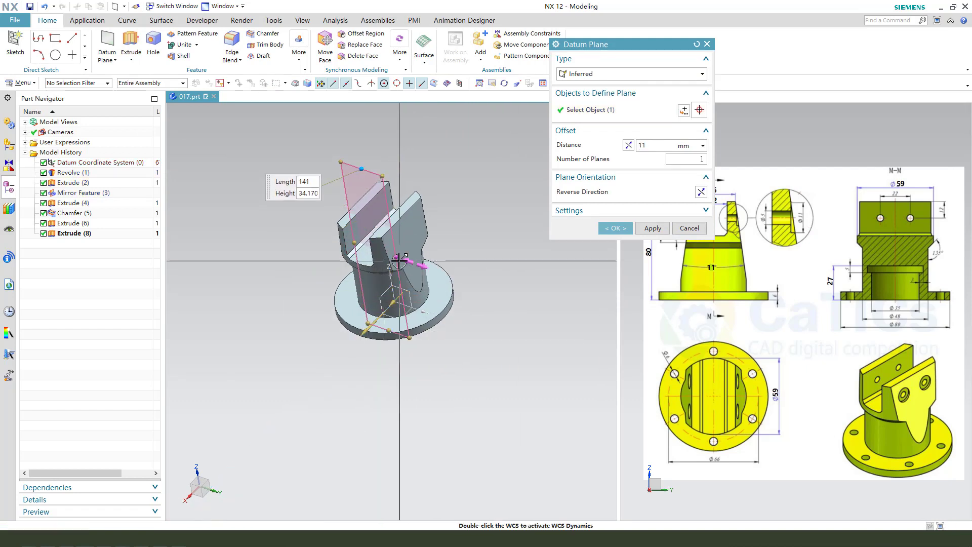
{"action": "left_click_drag", "start_coordinate": [400, 261], "coordinate": [440, 273]}
{"action": "left_click", "coordinate": [615, 228]}
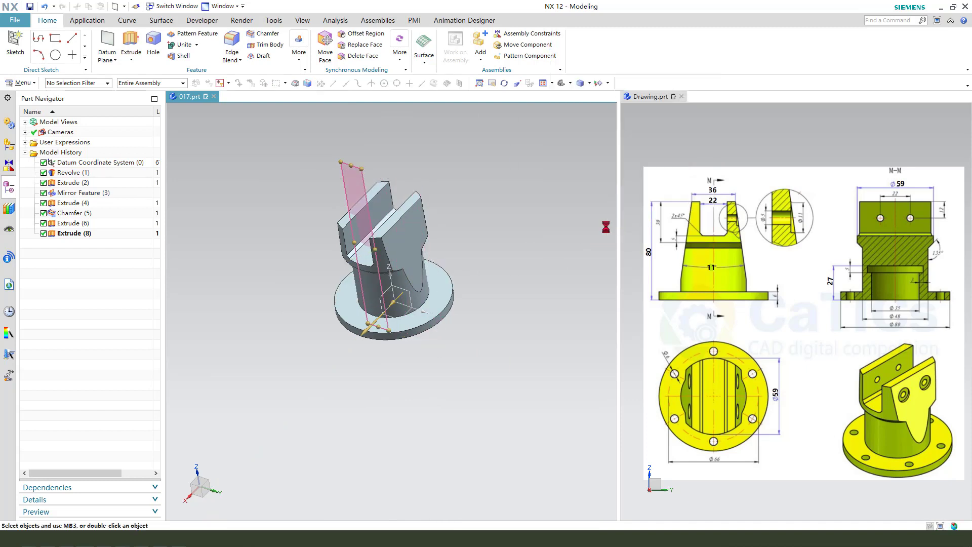
Start a Revolve section sketch on the new datum plane.
{"action": "middle_click_drag", "start_coordinate": [501, 257], "coordinate": [511, 256]}
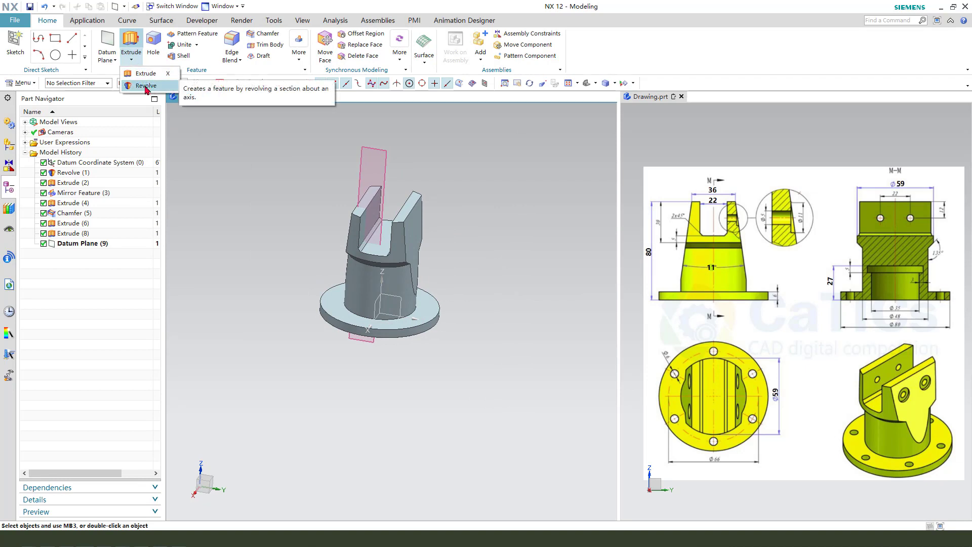
{"action": "left_click", "coordinate": [145, 86]}
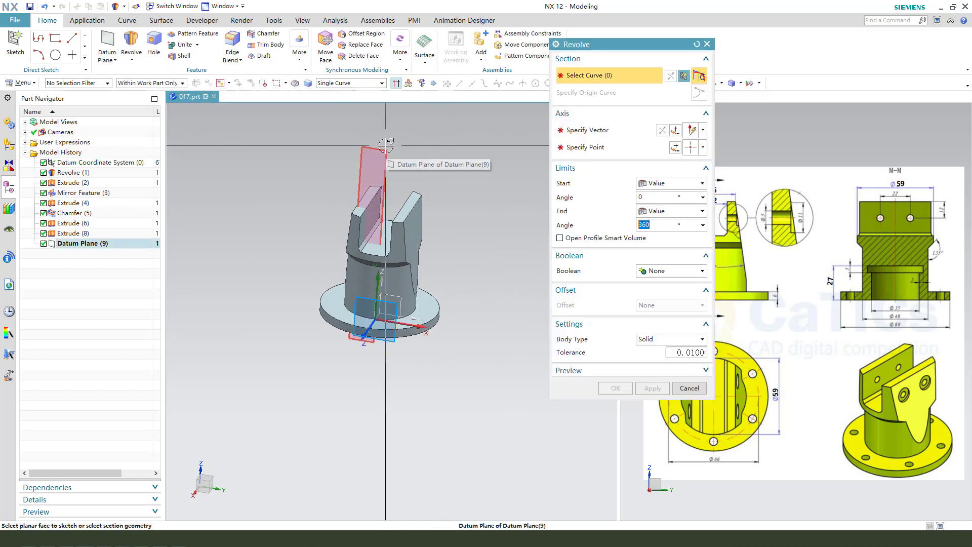
{"action": "left_click", "coordinate": [386, 145]}
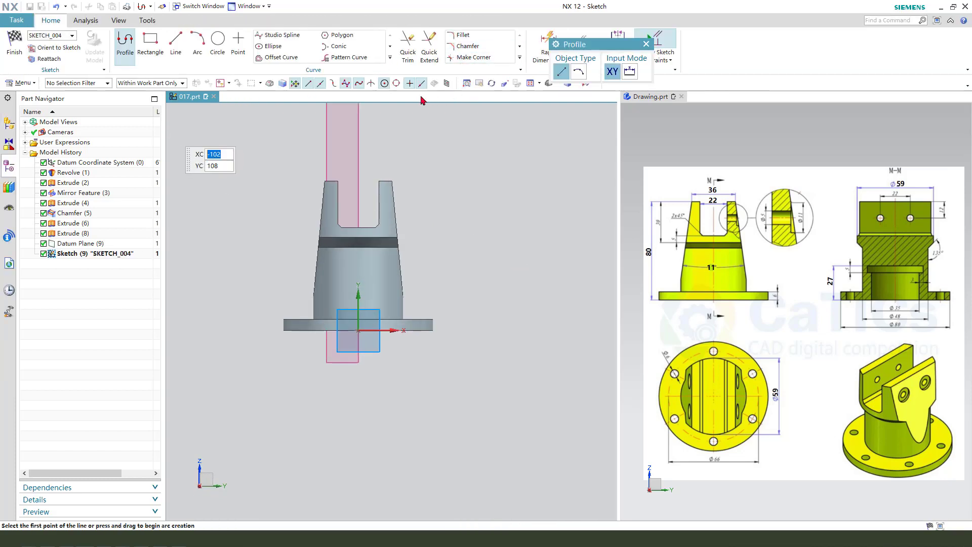
Sketch an open stepped profile across one fork arm, about 37 mm long and 11 mm high, with a 5 mm step at its outer end.
{"action": "scroll", "coordinate": [402, 190], "scroll_direction": "up", "scroll_amount": 1}
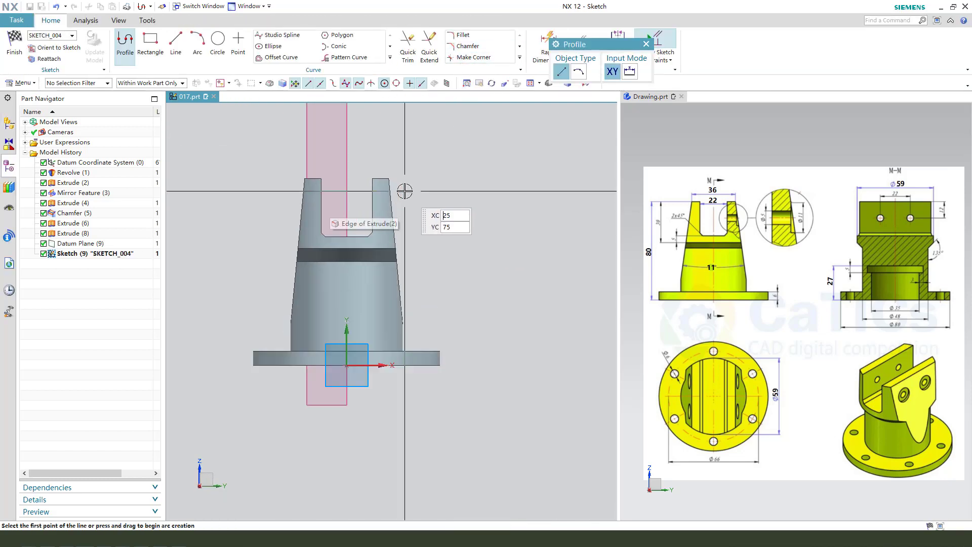
{"action": "scroll", "coordinate": [354, 202], "scroll_direction": "up", "scroll_amount": 1}
{"action": "left_click", "coordinate": [353, 201]}
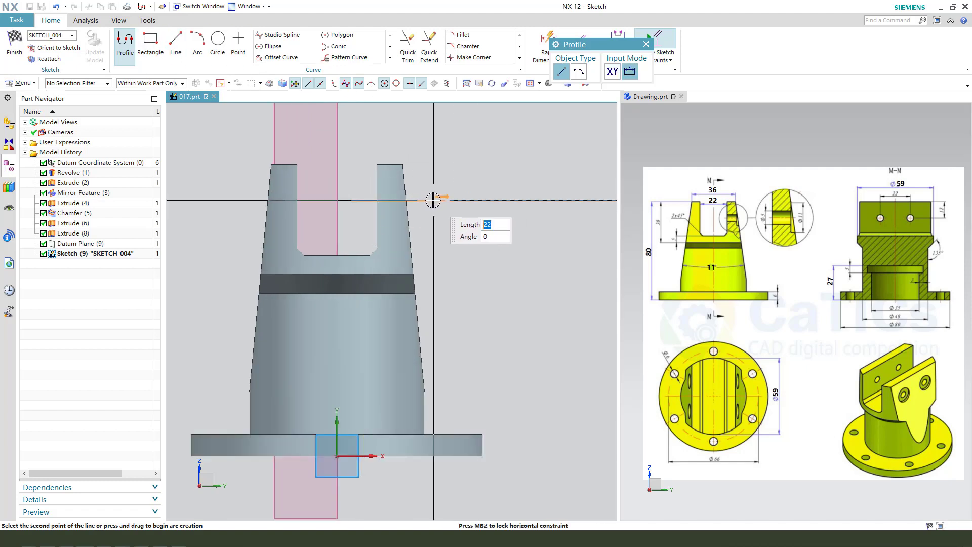
{"action": "left_click", "coordinate": [432, 200]}
{"action": "left_click", "coordinate": [432, 181]}
{"action": "left_click", "coordinate": [479, 181]}
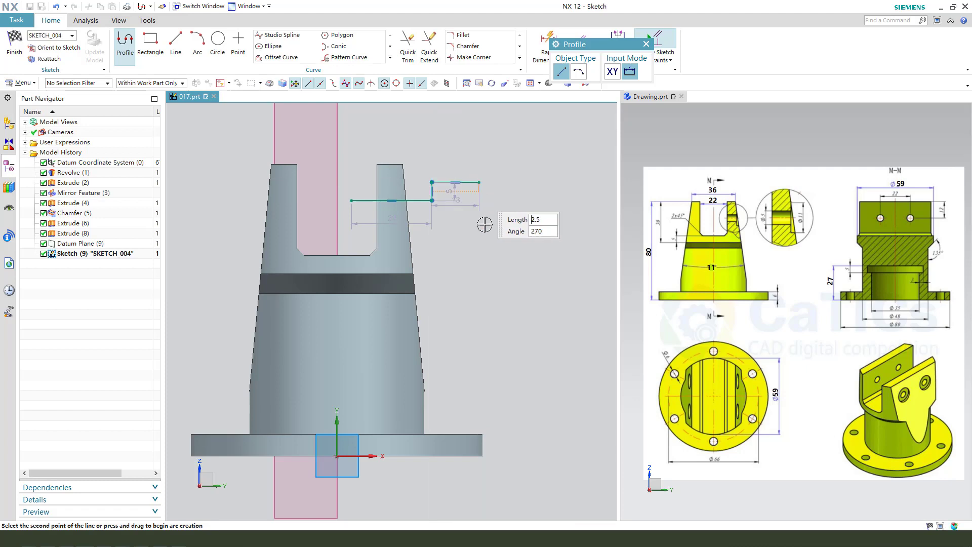
{"action": "left_click", "coordinate": [479, 221]}
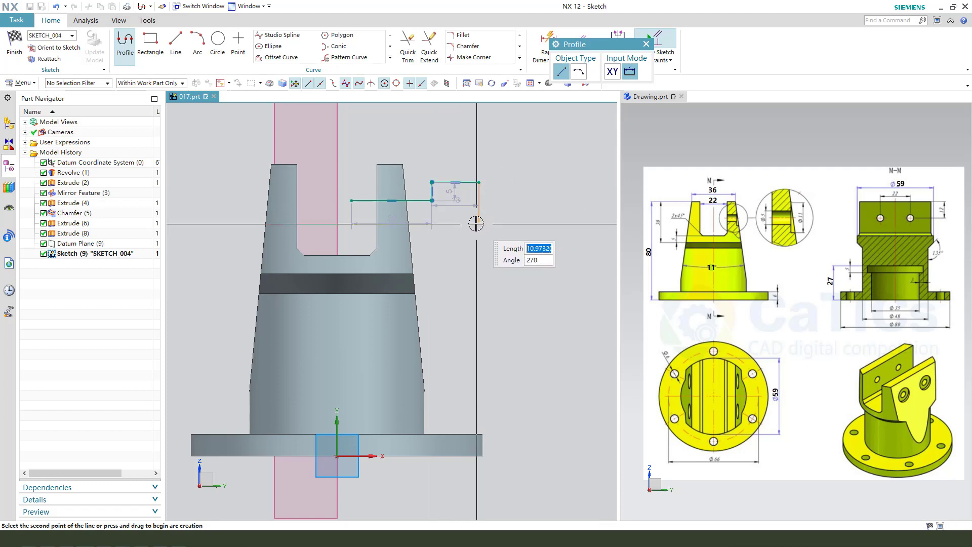
{"action": "left_click", "coordinate": [344, 222]}
{"action": "key", "text": "Escape"}
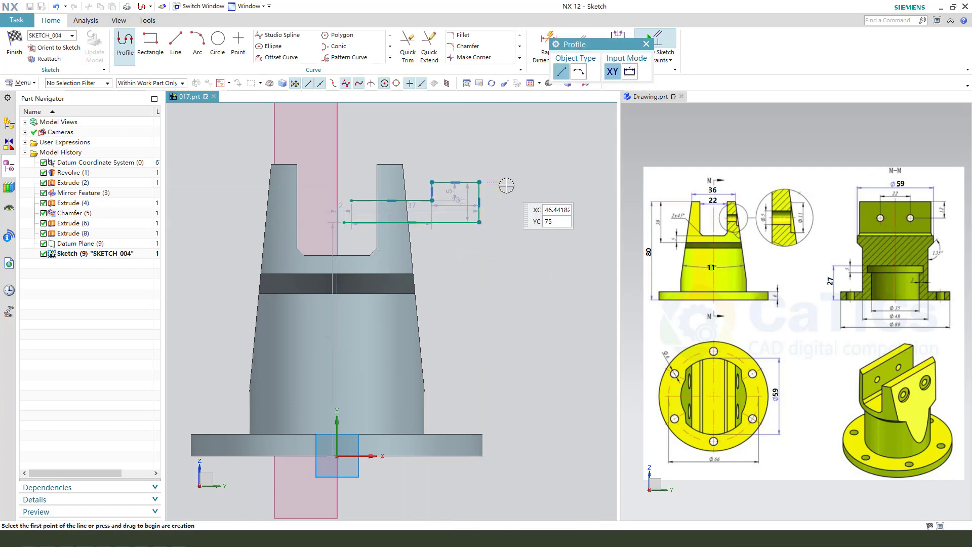
{"action": "key", "text": "Escape"}
{"action": "scroll", "coordinate": [438, 232], "scroll_direction": "up", "scroll_amount": 3}
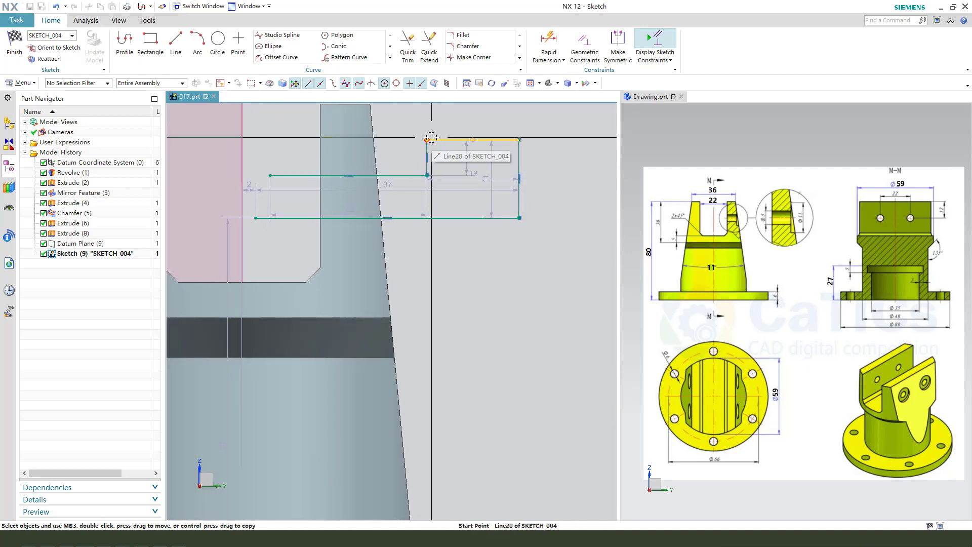
Try to constrain the upper corner of the profile's step to the fork arm's slanted outer edge.
{"action": "left_click", "coordinate": [378, 147]}
{"action": "left_click", "coordinate": [426, 140]}
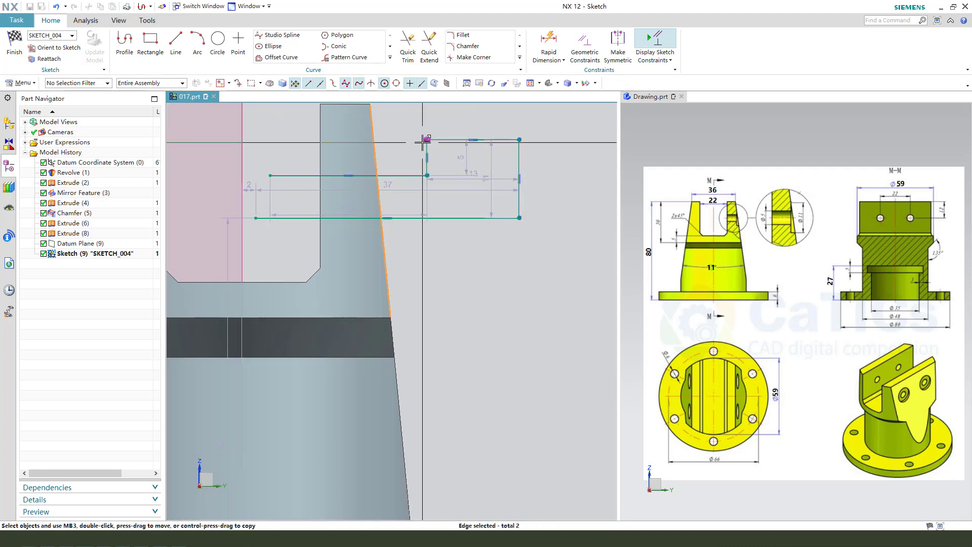
{"action": "right_click", "coordinate": [427, 139]}
{"action": "left_click", "coordinate": [455, 147]}
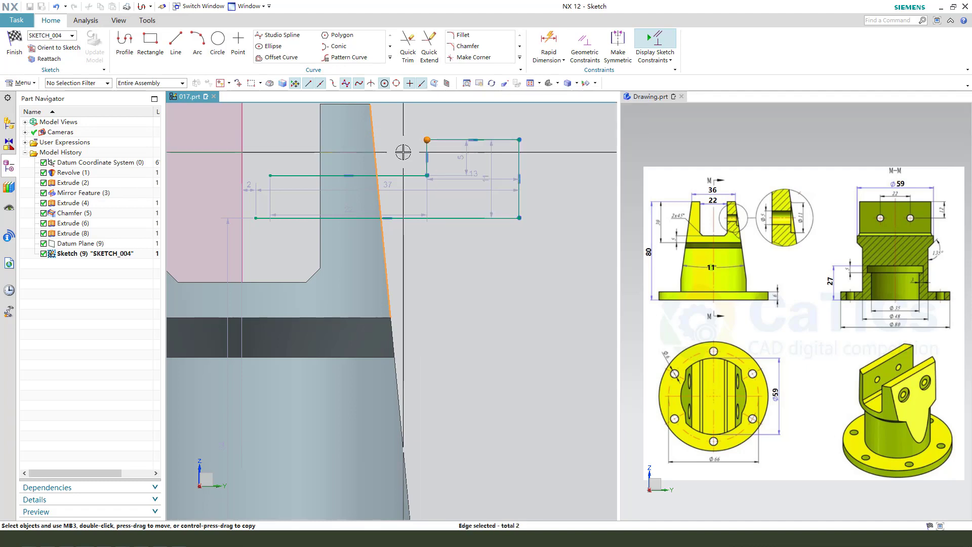
Create an intersection curve from the fork arm's slanted outer face and convert it to a reference line.
{"action": "scroll", "coordinate": [381, 154], "scroll_direction": "down", "scroll_amount": 3}
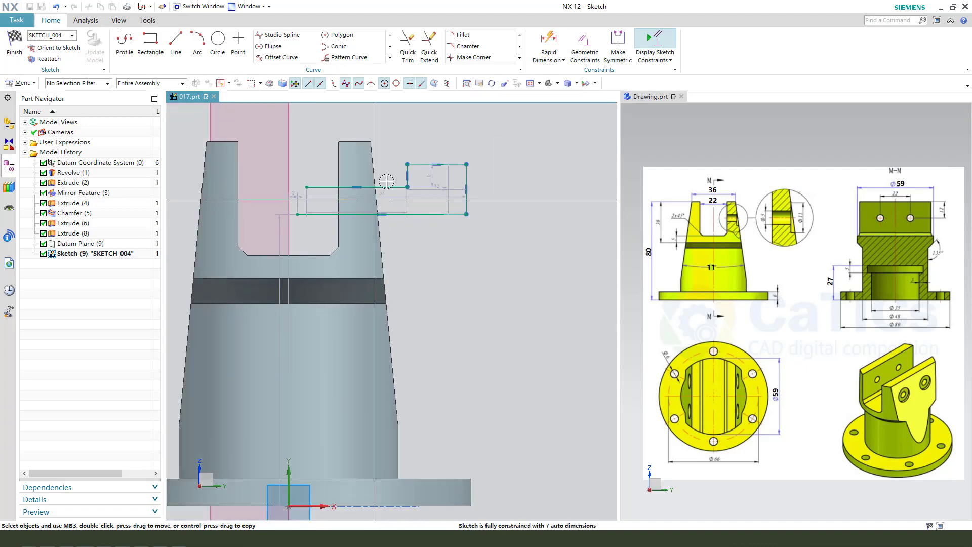
{"action": "scroll", "coordinate": [379, 167], "scroll_direction": "up", "scroll_amount": 1}
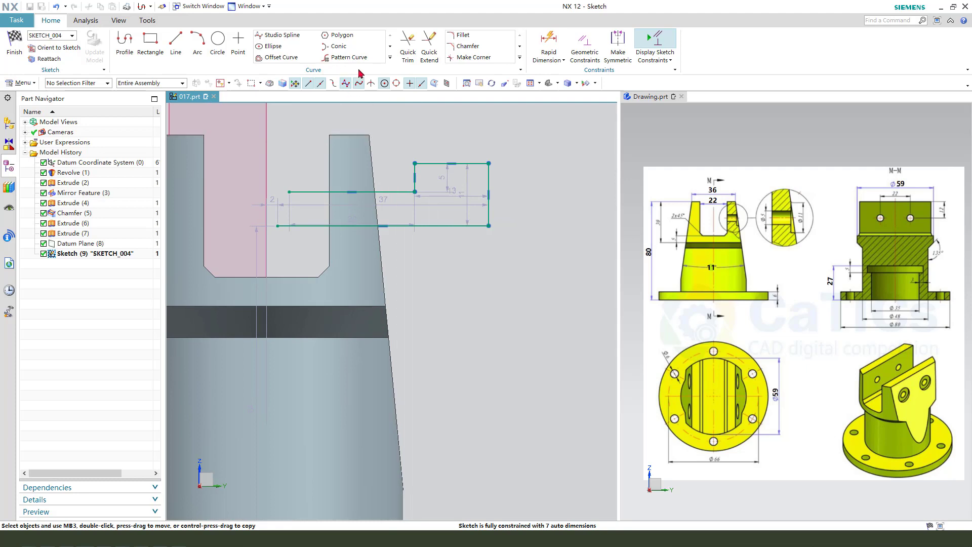
{"action": "left_click", "coordinate": [390, 57]}
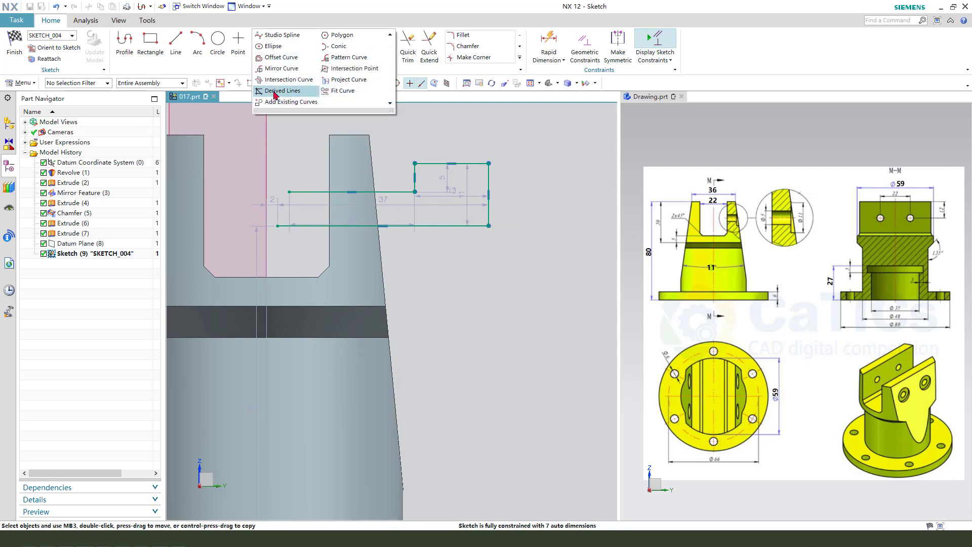
{"action": "left_click", "coordinate": [274, 85]}
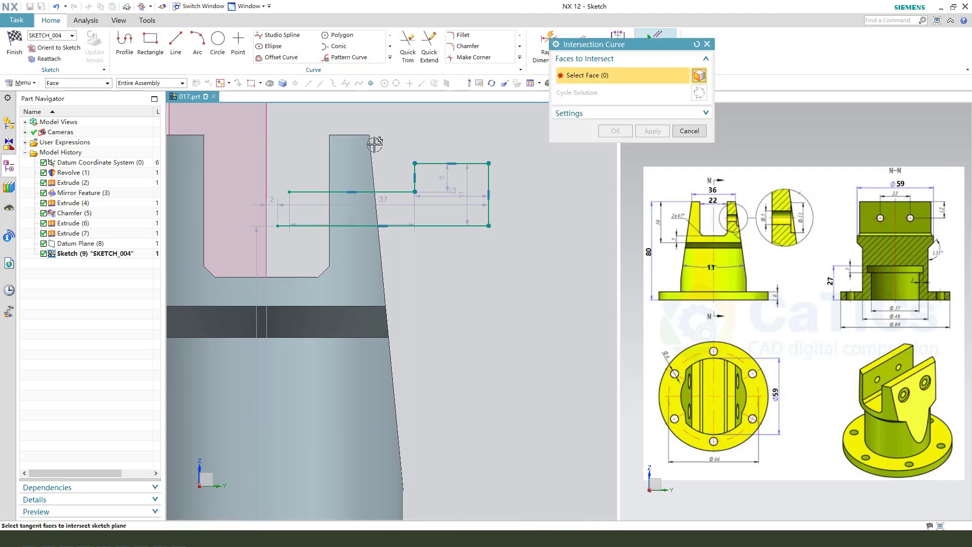
{"action": "middle_click_drag", "start_coordinate": [393, 145], "coordinate": [370, 158]}
{"action": "left_click", "coordinate": [374, 167]}
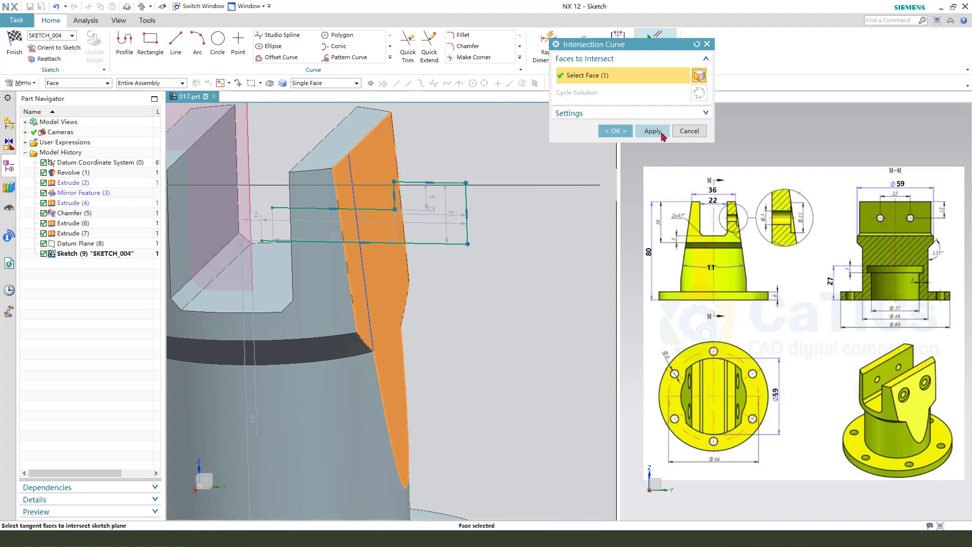
{"action": "left_click", "coordinate": [627, 131]}
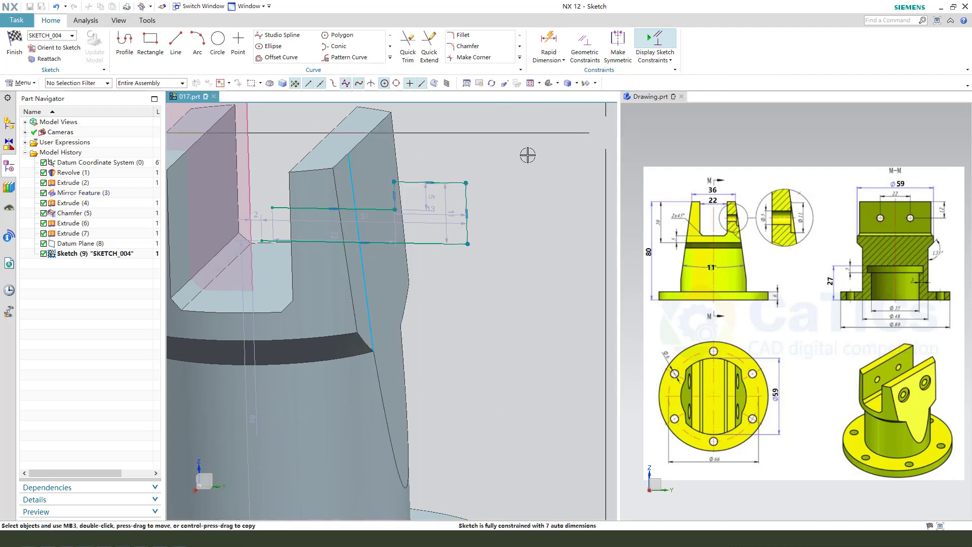
{"action": "left_click", "coordinate": [352, 177]}
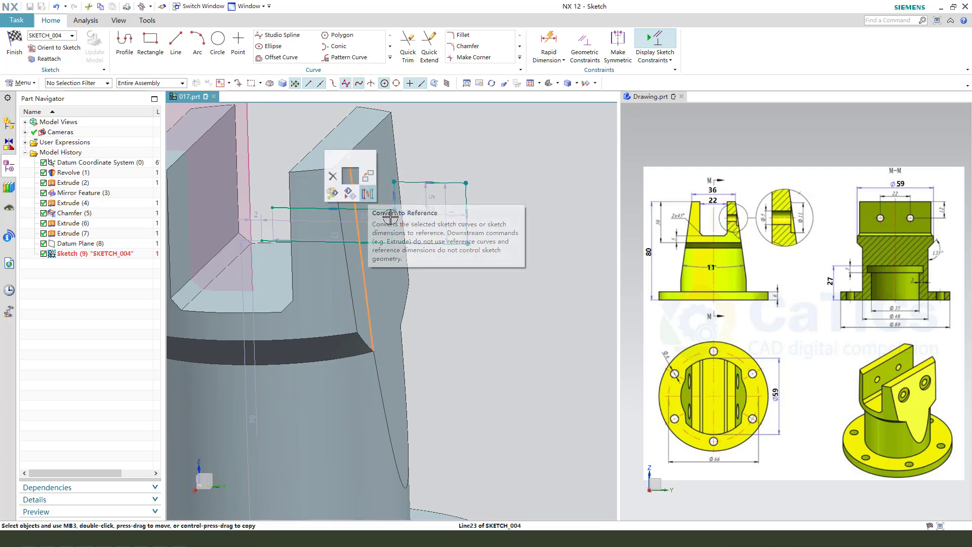
{"action": "left_click", "coordinate": [368, 193]}
Constrain the upper corner of the profile's step to lie on the slanted reference line.
{"action": "left_click", "coordinate": [394, 180]}
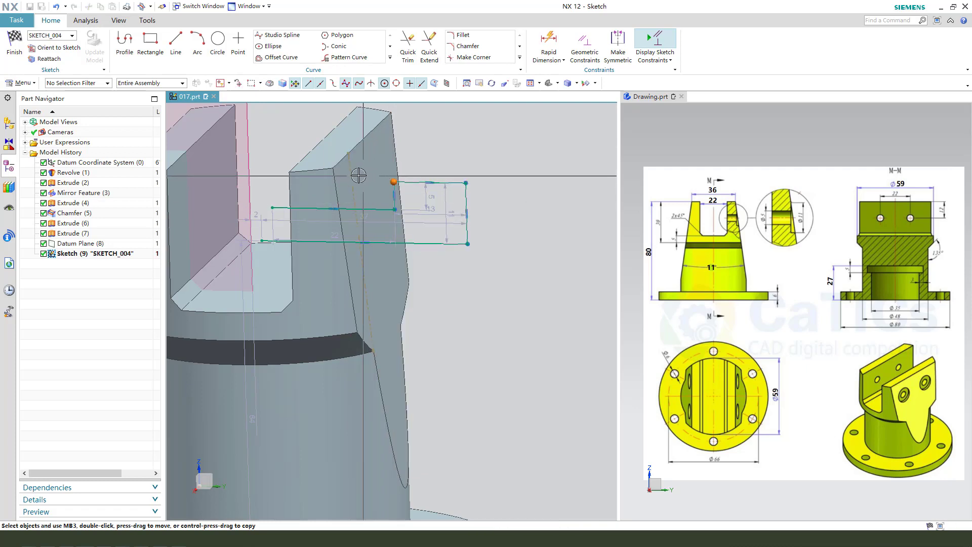
{"action": "left_click", "coordinate": [352, 173]}
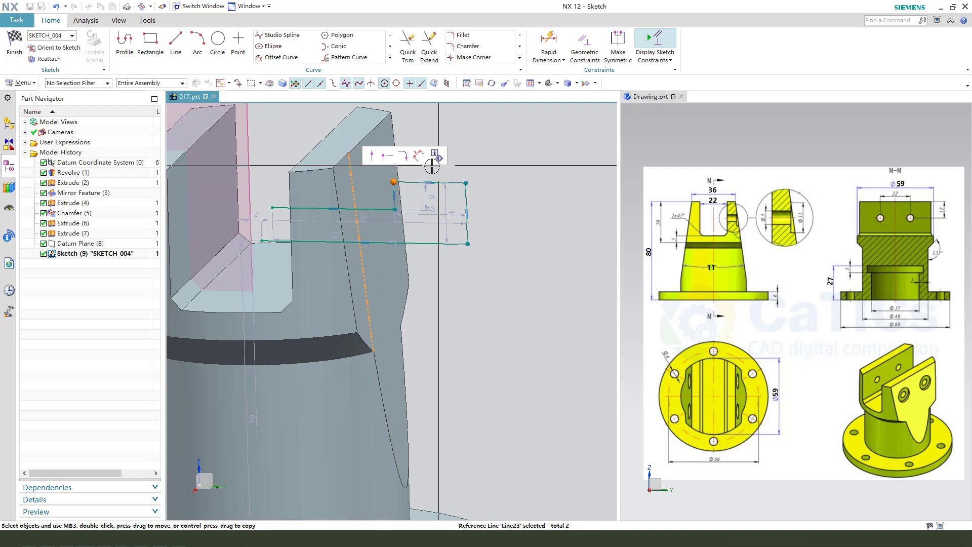
{"action": "left_click", "coordinate": [371, 155]}
{"action": "middle_click_drag", "start_coordinate": [397, 242], "coordinate": [412, 229]}
{"action": "key", "text": "F8"}
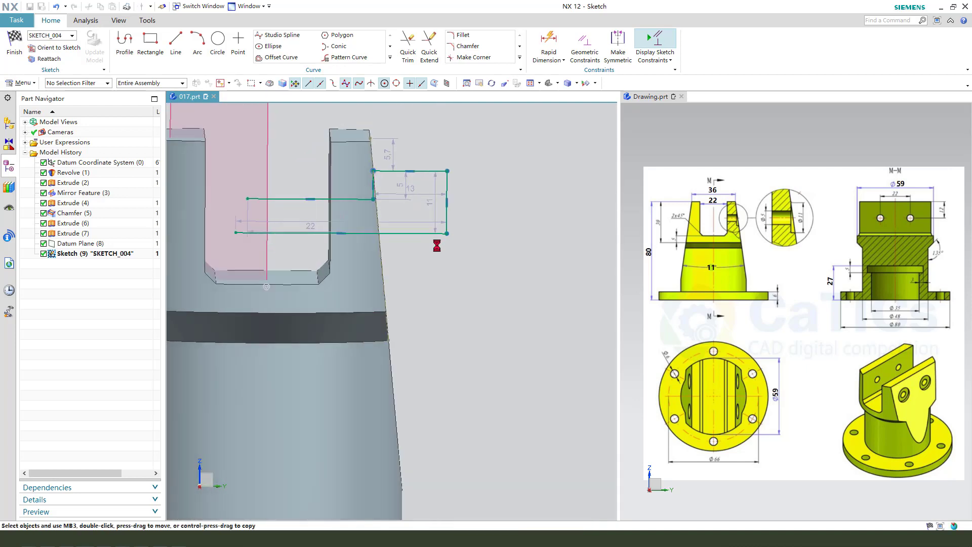
Try to add vertical dimensions to the profile's two long horizontal lines, and undo them.
{"action": "scroll", "coordinate": [393, 246], "scroll_direction": "up", "scroll_amount": 1}
{"action": "scroll", "coordinate": [462, 223], "scroll_direction": "down", "scroll_amount": 1}
{"action": "scroll", "coordinate": [462, 223], "scroll_direction": "down", "scroll_amount": 1}
{"action": "scroll", "coordinate": [366, 206], "scroll_direction": "up", "scroll_amount": 2}
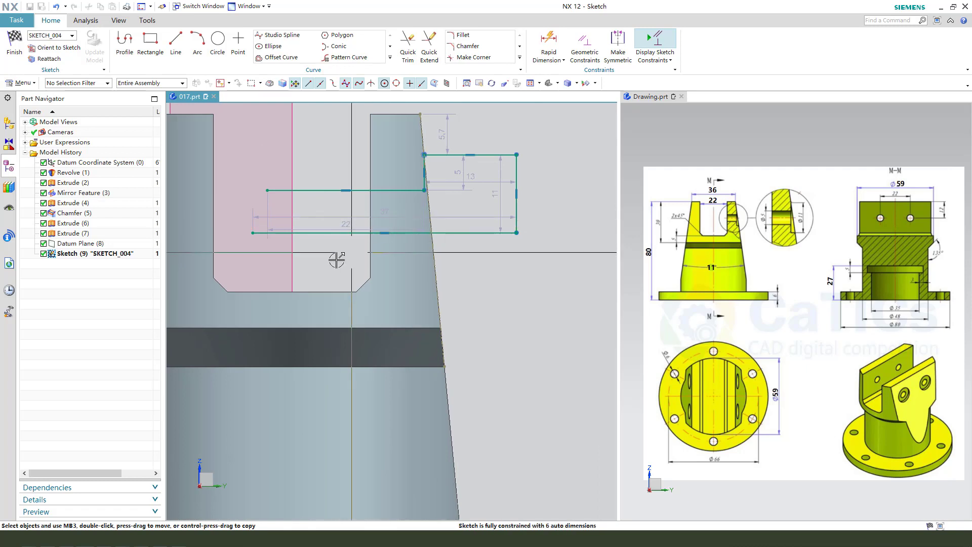
{"action": "scroll", "coordinate": [334, 260], "scroll_direction": "down", "scroll_amount": 1}
{"action": "scroll", "coordinate": [344, 230], "scroll_direction": "up", "scroll_amount": 1}
{"action": "scroll", "coordinate": [324, 242], "scroll_direction": "up", "scroll_amount": 1}
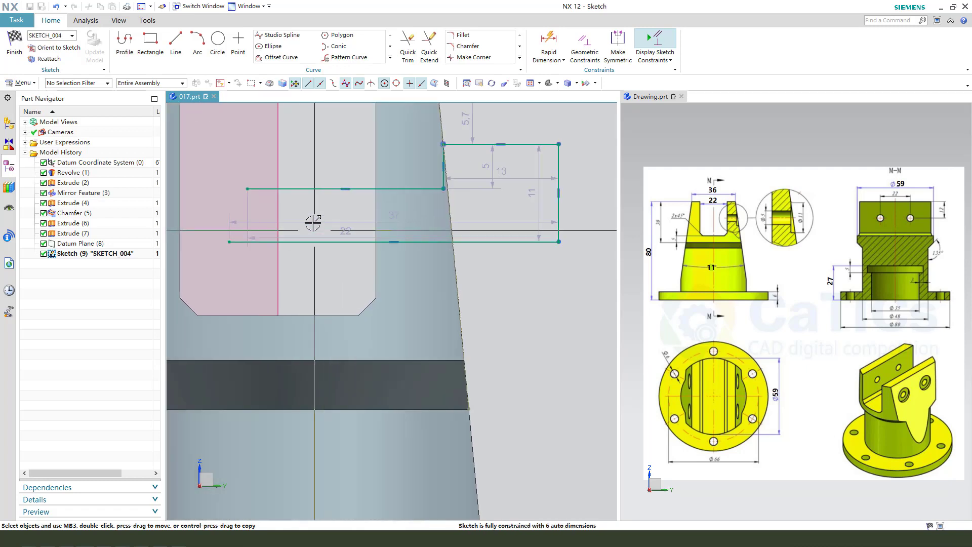
{"action": "left_click", "coordinate": [318, 188]}
{"action": "left_click", "coordinate": [324, 241]}
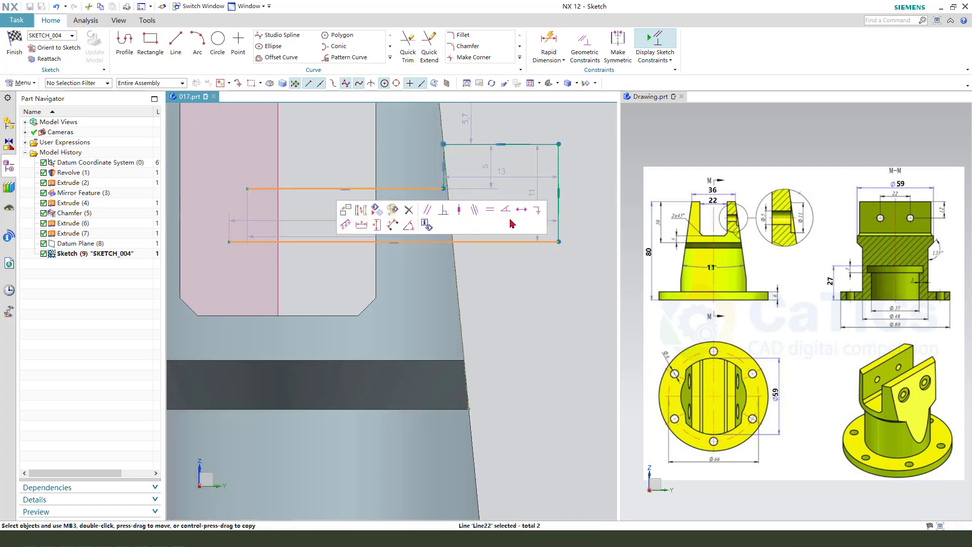
{"action": "left_click", "coordinate": [378, 225]}
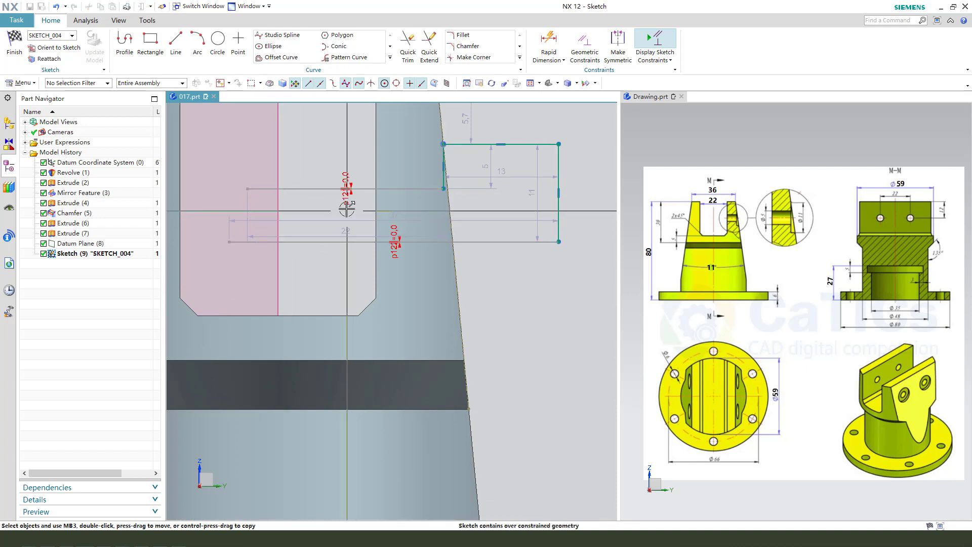
{"action": "left_click", "coordinate": [55, 8]}
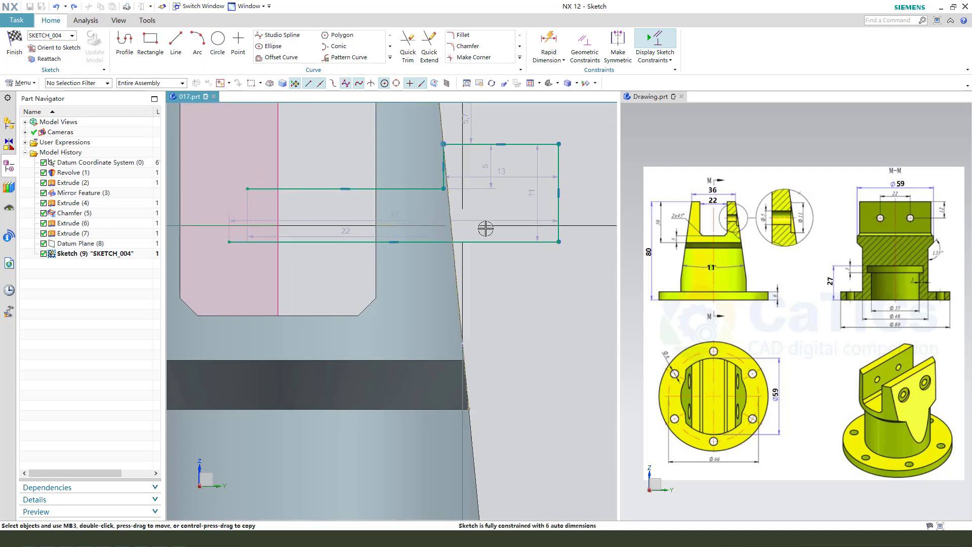
Move the 22 mm length dimension above the profile and the 11 mm height dimension beyond its outer end.
{"action": "left_click_drag", "start_coordinate": [248, 211], "coordinate": [277, 150]}
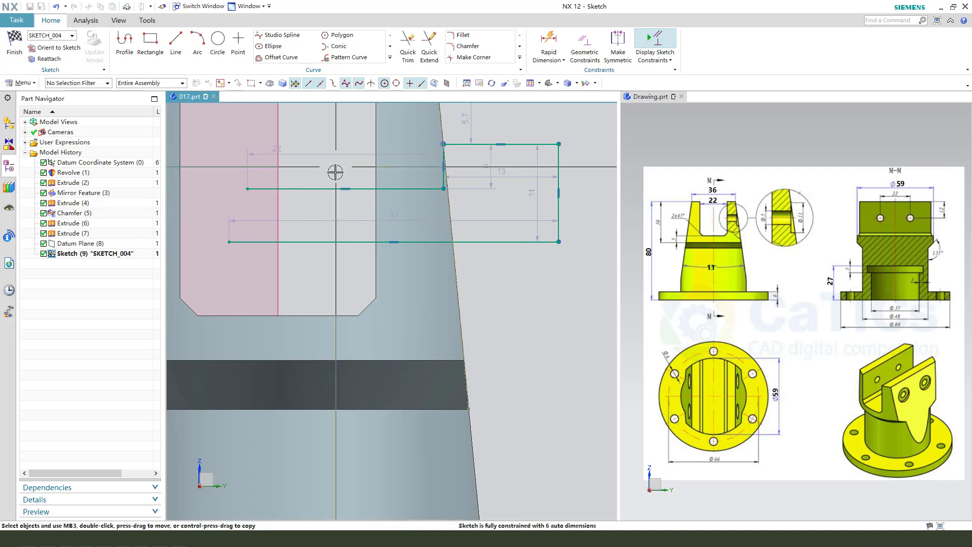
{"action": "scroll", "coordinate": [350, 186], "scroll_direction": "down", "scroll_amount": 3}
{"action": "scroll", "coordinate": [434, 187], "scroll_direction": "up", "scroll_amount": 3}
{"action": "left_click_drag", "start_coordinate": [456, 196], "coordinate": [527, 193]}
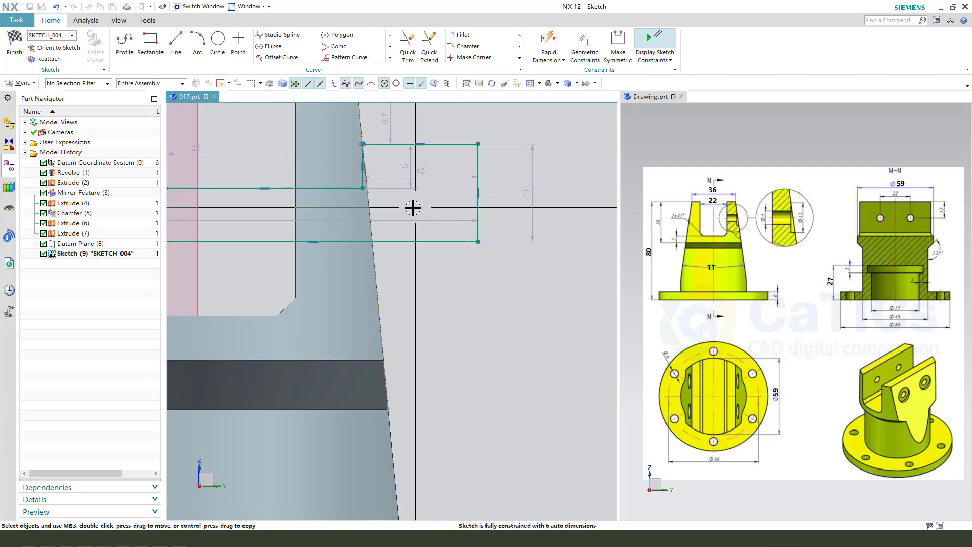
Set the profile's full height at its outer end to 5.5 mm.
{"action": "scroll", "coordinate": [413, 208], "scroll_direction": "down", "scroll_amount": 2}
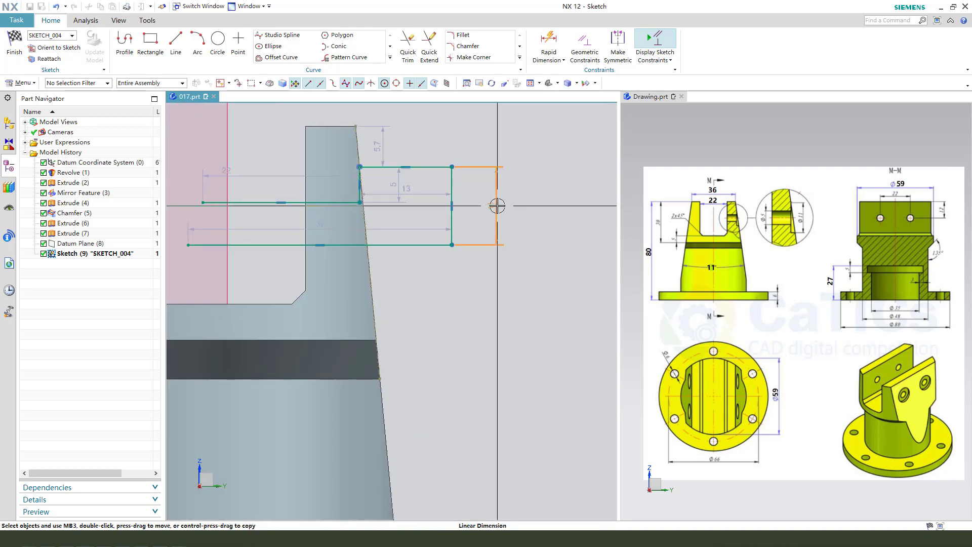
{"action": "double_click", "coordinate": [498, 205]}
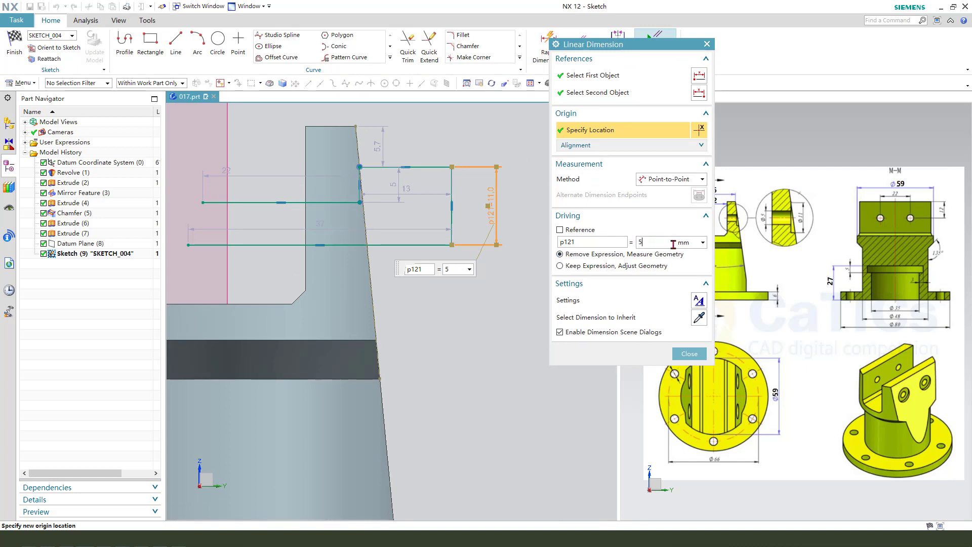
{"action": "key", "text": "Return"}
{"action": "middle_click", "coordinate": [331, 274]}
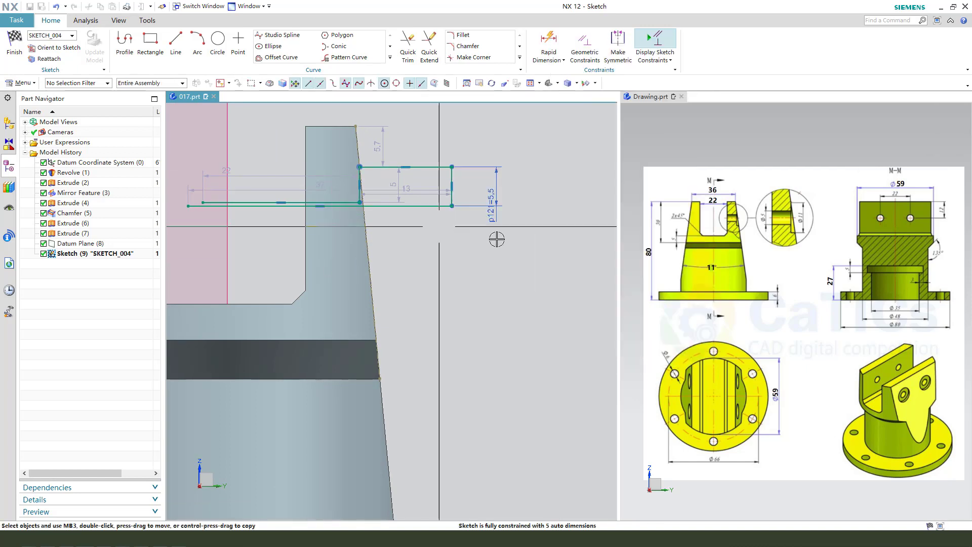
Dimension the distance between the profile's two long horizontal lines as 2.5 mm, using the Inferred method.
{"action": "scroll", "coordinate": [486, 167], "scroll_direction": "up", "scroll_amount": 3}
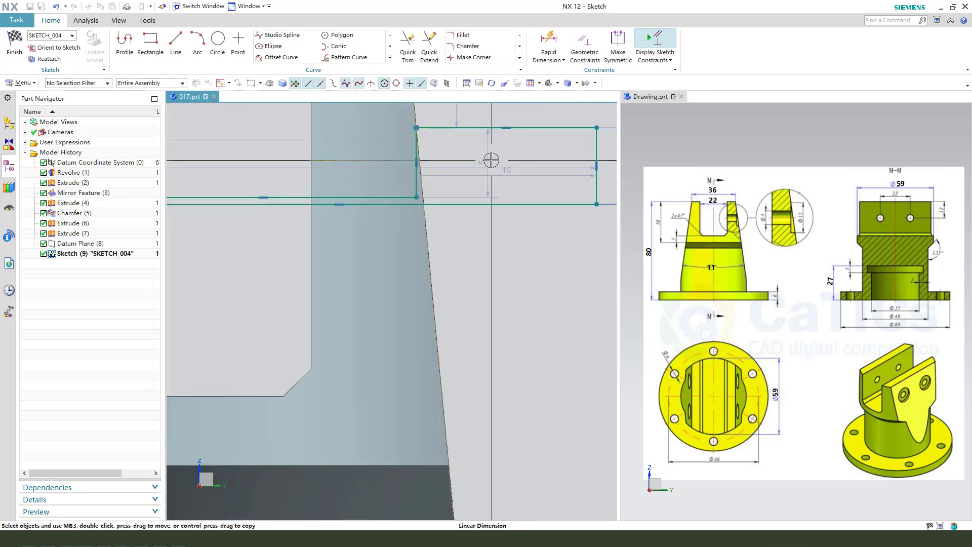
{"action": "left_click", "coordinate": [491, 160]}
{"action": "left_click", "coordinate": [551, 44]}
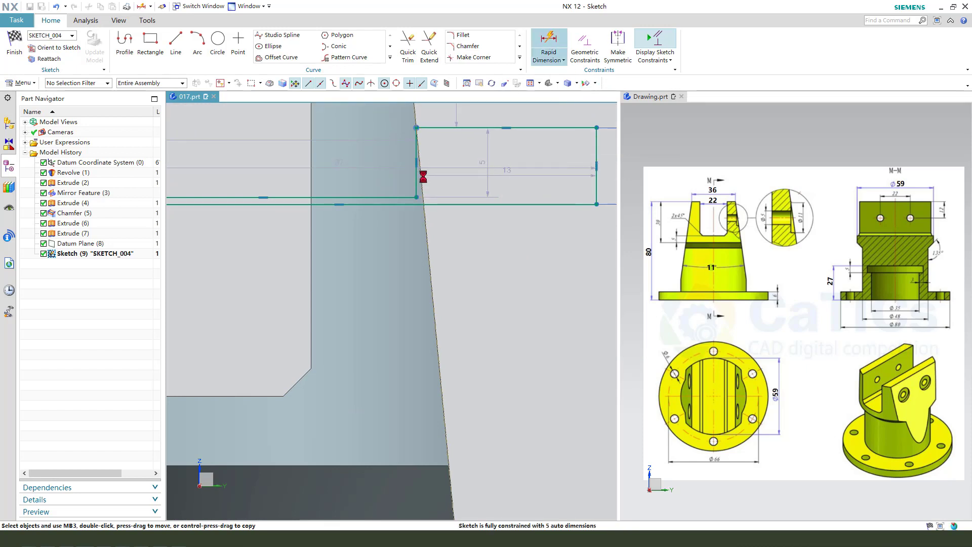
{"action": "left_click", "coordinate": [413, 197]}
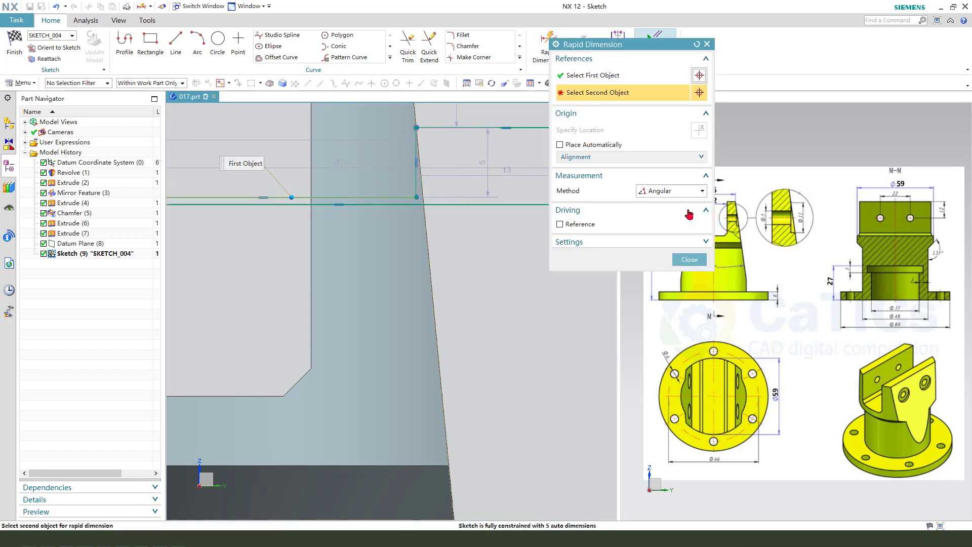
{"action": "left_click", "coordinate": [673, 191]}
{"action": "left_click", "coordinate": [669, 202]}
{"action": "left_click", "coordinate": [458, 205]}
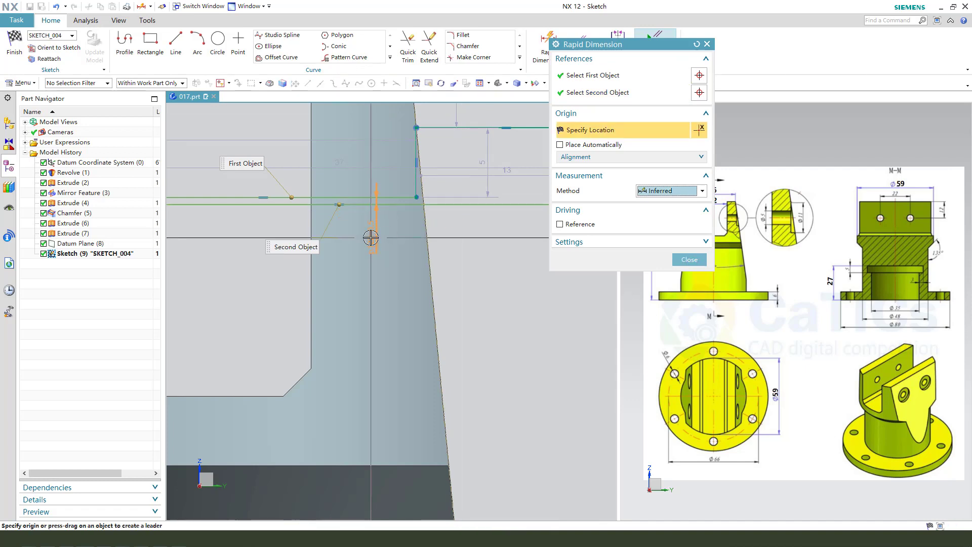
{"action": "left_click", "coordinate": [371, 237]}
{"action": "type", "text": "2.5"}
{"action": "key", "text": "Return"}
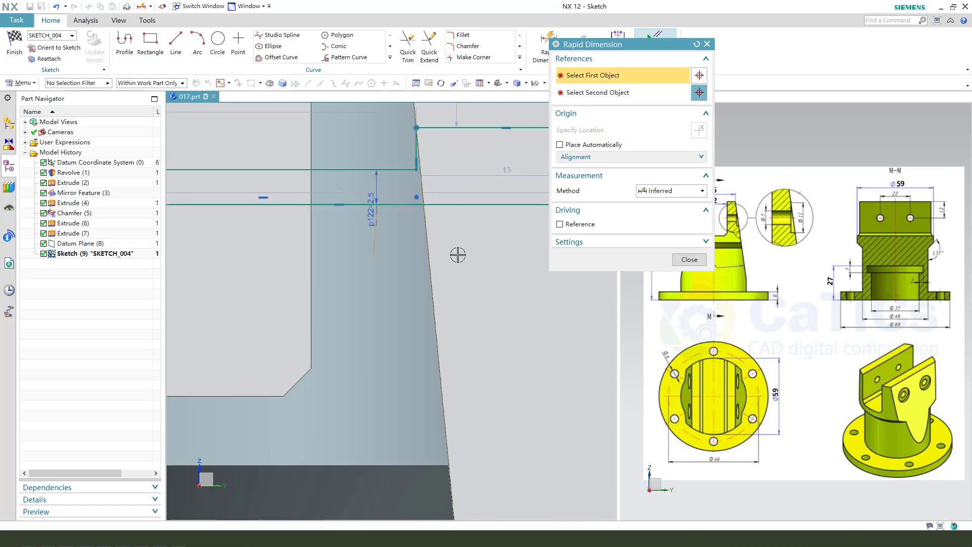
{"action": "scroll", "coordinate": [446, 260], "scroll_direction": "down", "scroll_amount": 3}
{"action": "middle_click", "coordinate": [355, 274]}
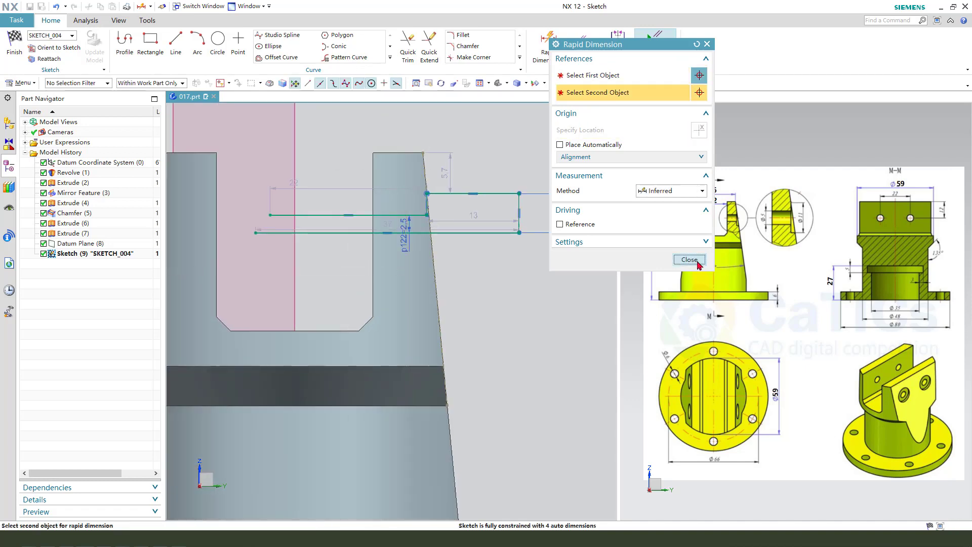
{"action": "left_click", "coordinate": [699, 261]}
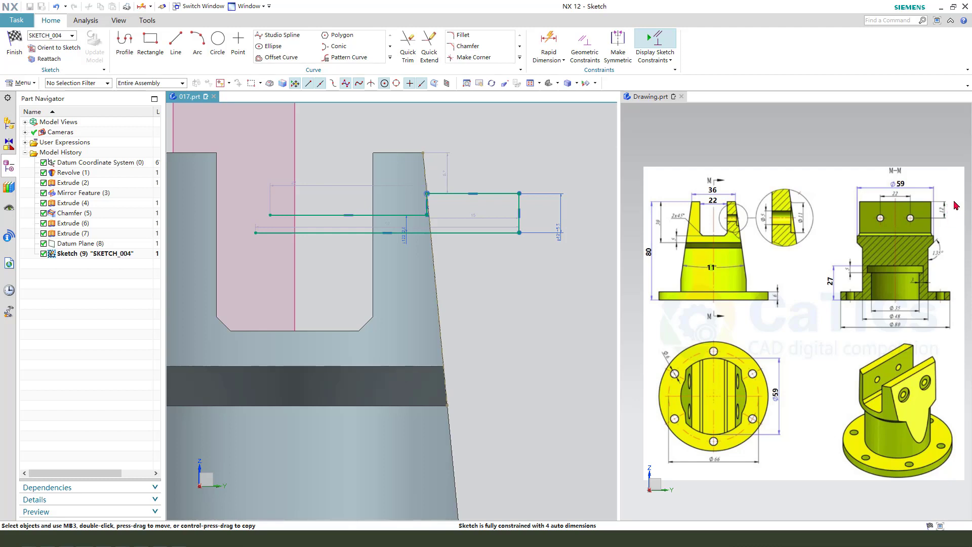
Dimension the profile's lowest line 12 mm below the top corner of the fork arm.
{"action": "left_click", "coordinate": [454, 235]}
{"action": "left_click", "coordinate": [423, 153]}
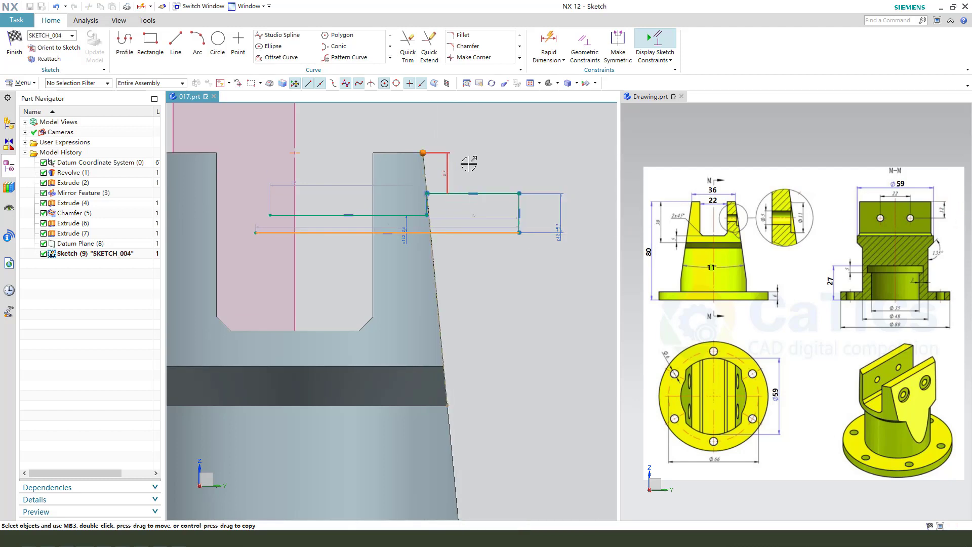
{"action": "left_click", "coordinate": [481, 138]}
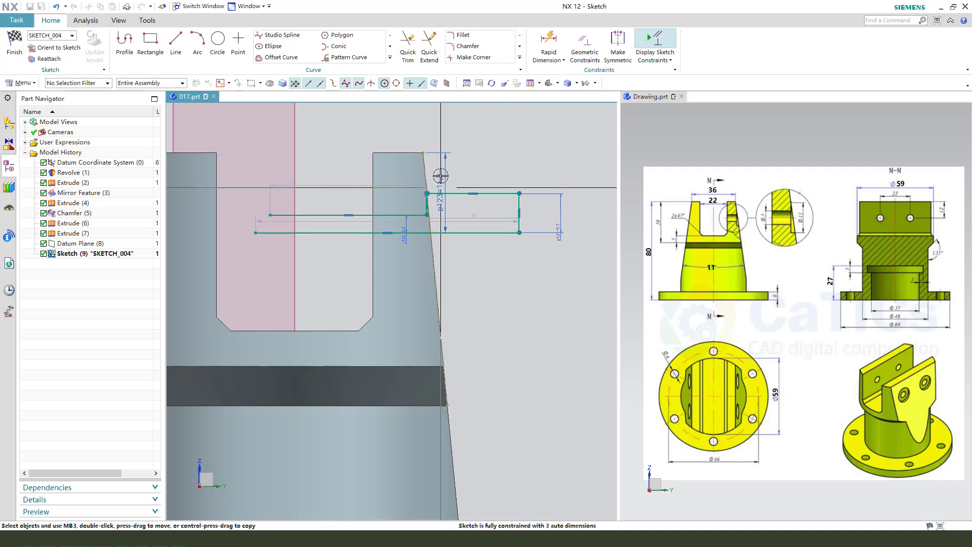
{"action": "left_click", "coordinate": [575, 174]}
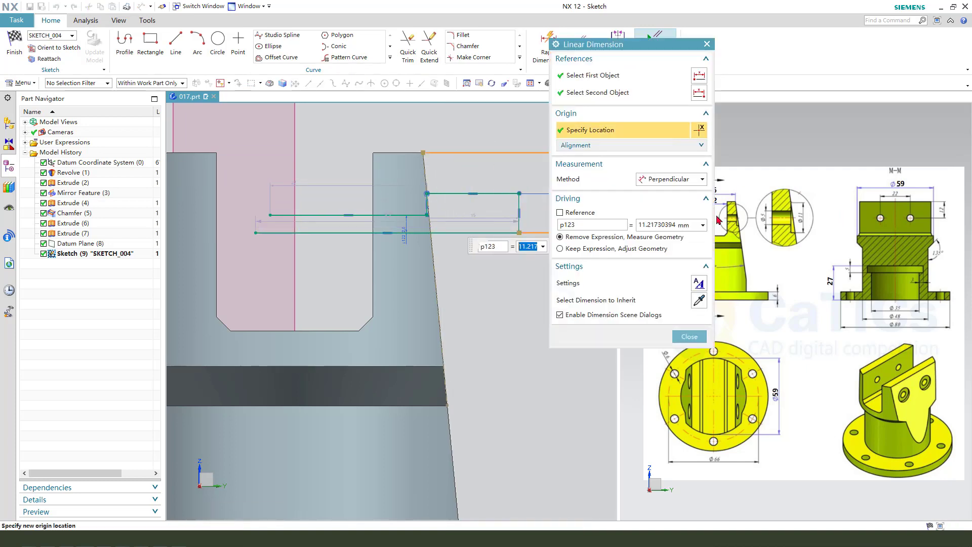
{"action": "type", "text": "12"}
{"action": "key", "text": "Return"}
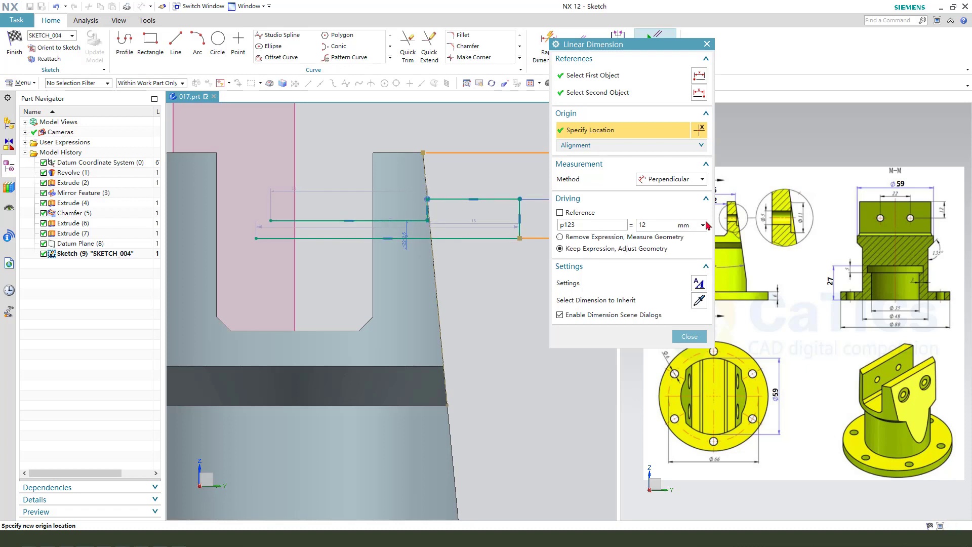
{"action": "key", "text": "Escape"}
Move the inner end of the profile's lowest line into vertical alignment with the inner end of the line above.
{"action": "scroll", "coordinate": [459, 261], "scroll_direction": "up", "scroll_amount": 1}
{"action": "scroll", "coordinate": [284, 229], "scroll_direction": "down", "scroll_amount": 1}
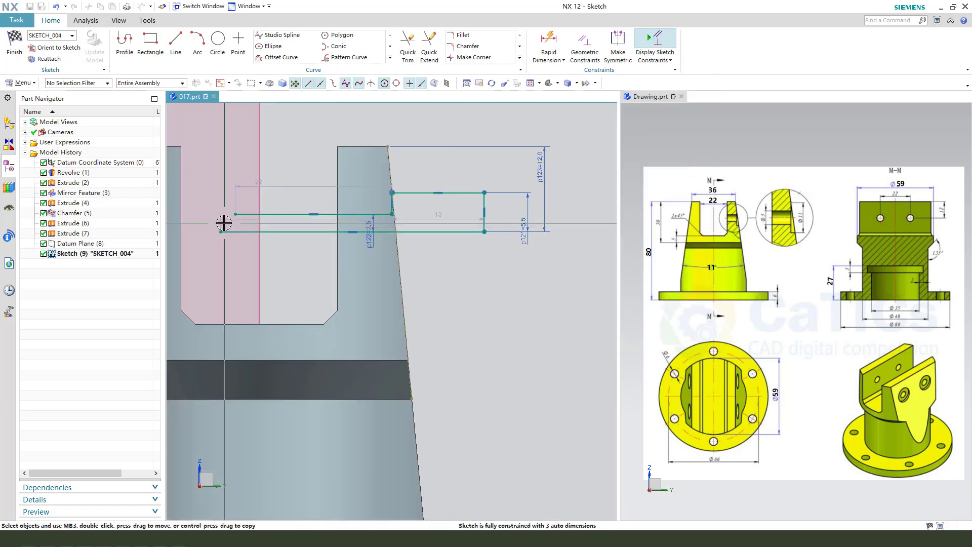
{"action": "mouse_move", "coordinate": [221, 230]}
{"action": "left_mouse_down"}
{"action": "mouse_move", "coordinate": [247, 230]}
{"action": "mouse_move", "coordinate": [237, 228]}
{"action": "left_mouse_up"}
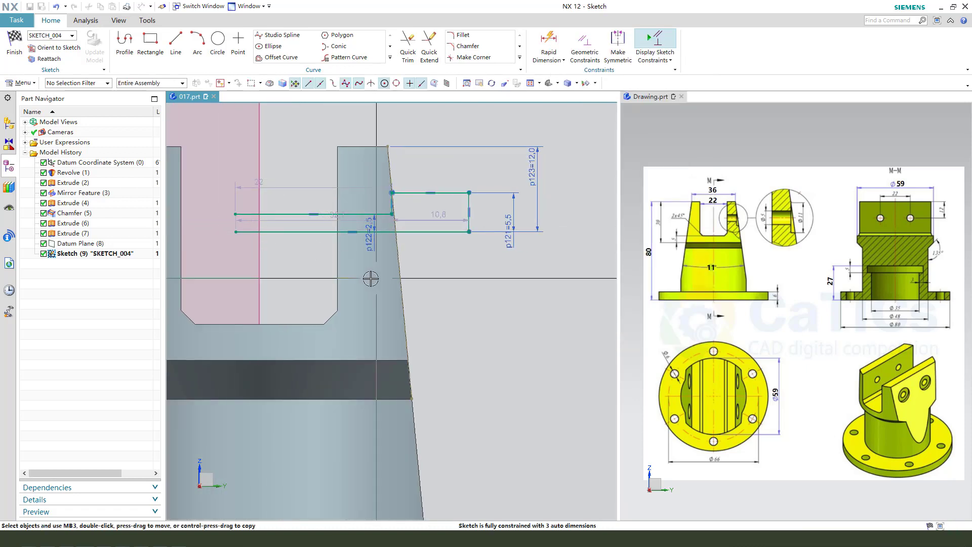
Reposition the 22 mm horizontal dimension above the fork arms and finish the profile sketch.
{"action": "left_click_drag", "start_coordinate": [282, 191], "coordinate": [329, 130]}
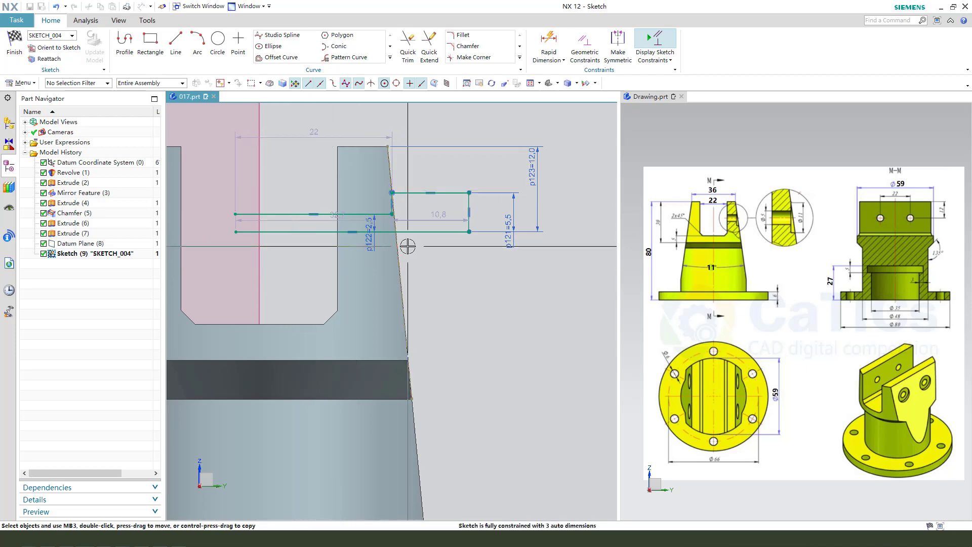
{"action": "left_click", "coordinate": [18, 51]}
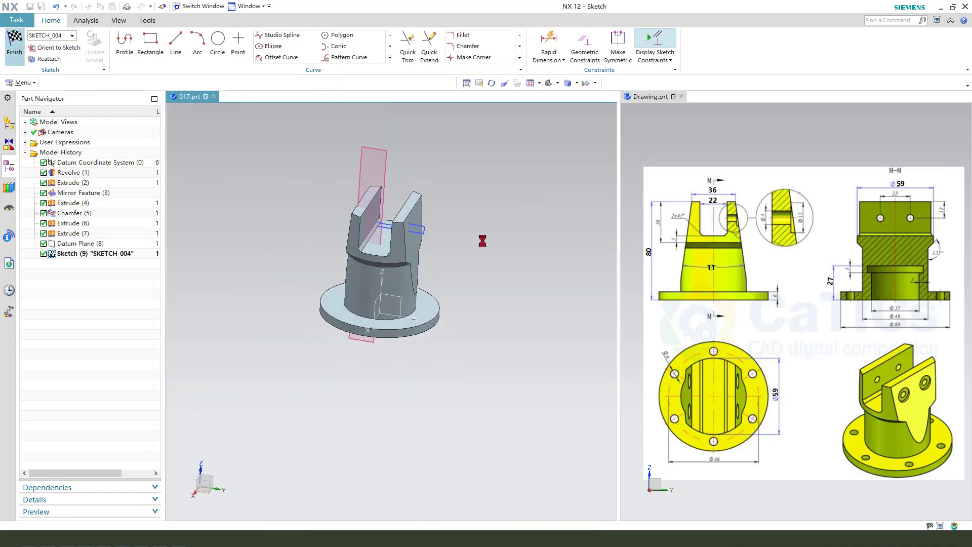
Start a Revolve and replace its section with the three connected lines of the profile's upper stepped edge, using the Single Curve rule.
{"action": "key", "text": "r"}
{"action": "scroll", "coordinate": [404, 234], "scroll_direction": "up", "scroll_amount": 2}
{"action": "left_click", "coordinate": [608, 74]}
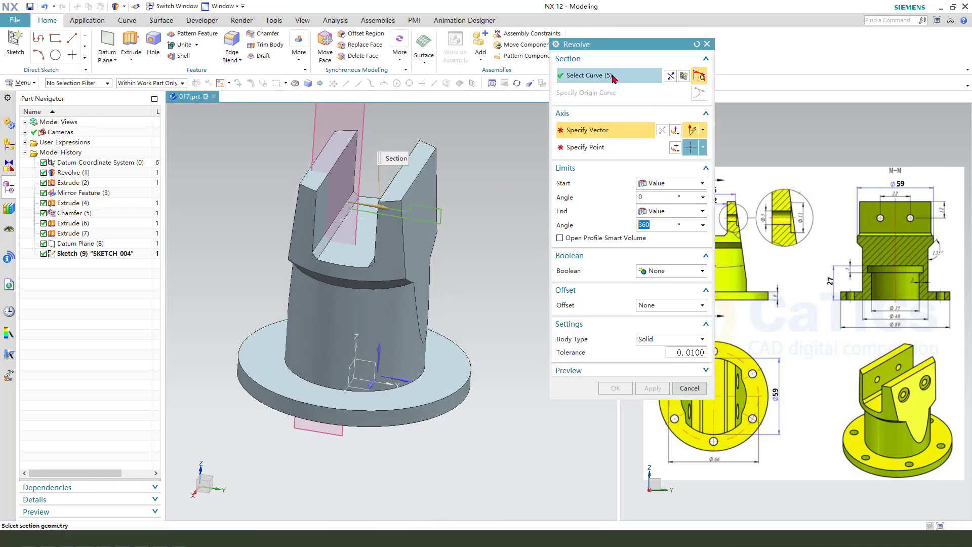
{"action": "left_click", "coordinate": [336, 86]}
{"action": "left_click", "coordinate": [340, 93]}
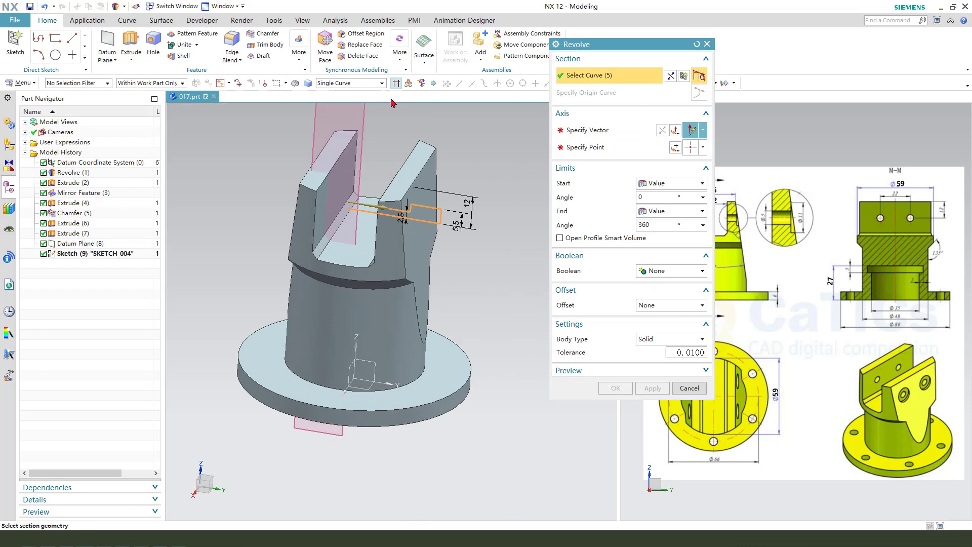
{"action": "scroll", "coordinate": [447, 238], "scroll_direction": "up", "scroll_amount": 2}
{"action": "left_click", "coordinate": [412, 213], "text": "shift"}
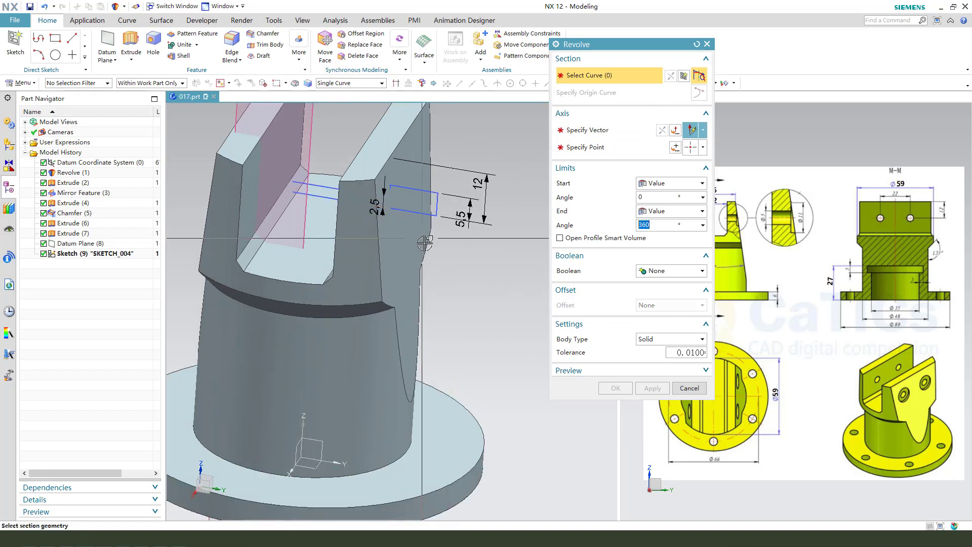
{"action": "left_click", "coordinate": [388, 192]}
{"action": "scroll", "coordinate": [390, 191], "scroll_direction": "up", "scroll_amount": 2}
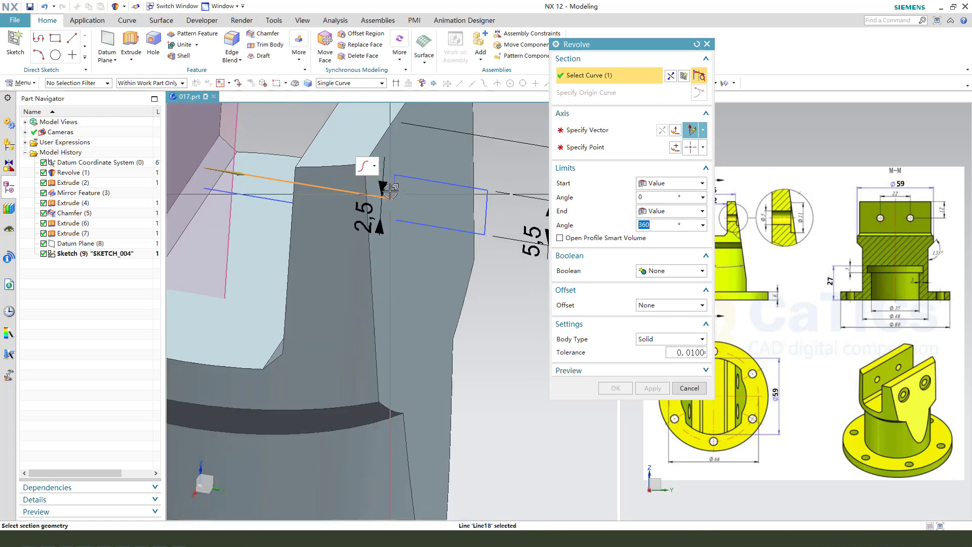
{"action": "left_click", "coordinate": [421, 182]}
{"action": "scroll", "coordinate": [420, 183], "scroll_direction": "down", "scroll_amount": 2}
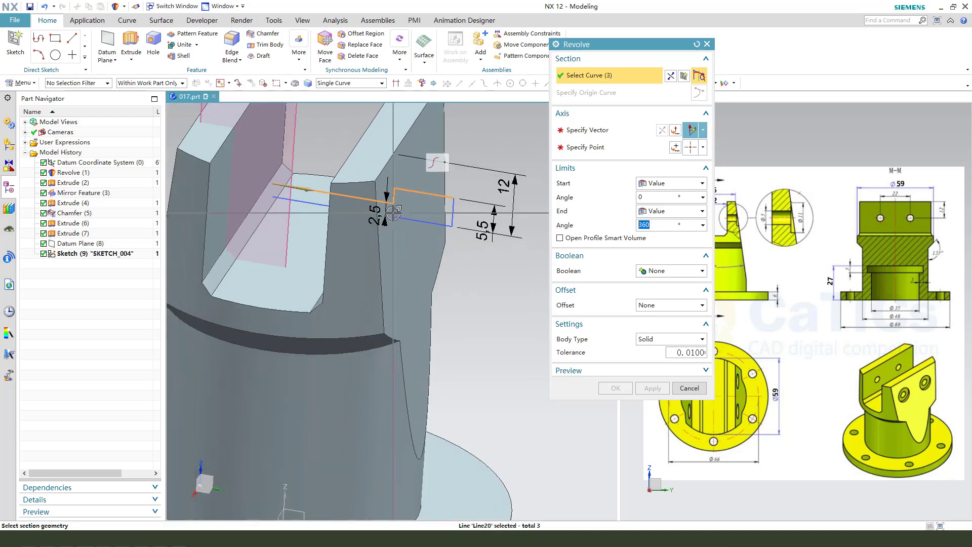
Revolve the section 360° about the profile's lowest line and subtract it from the fork body.
{"action": "left_click", "coordinate": [595, 131]}
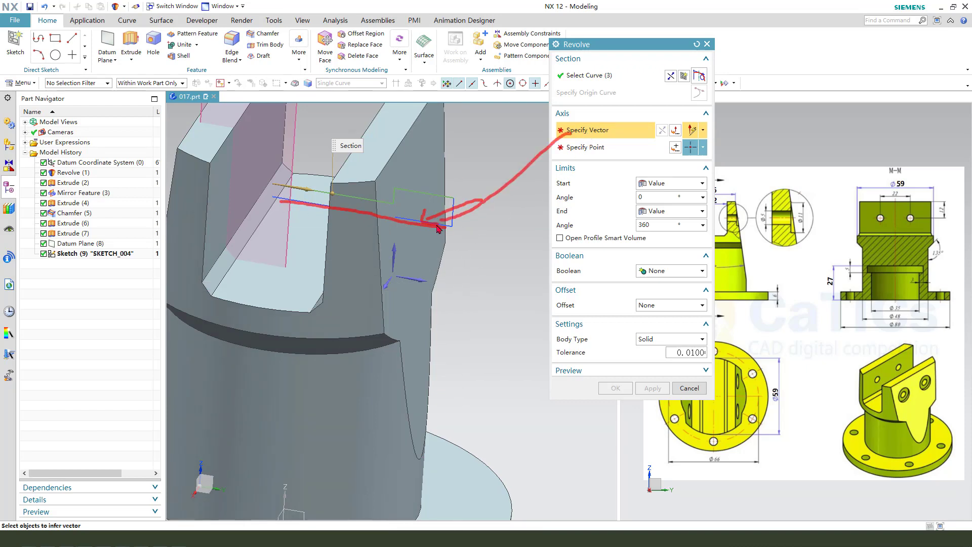
{"action": "key", "text": "Escape"}
{"action": "left_click", "coordinate": [433, 224]}
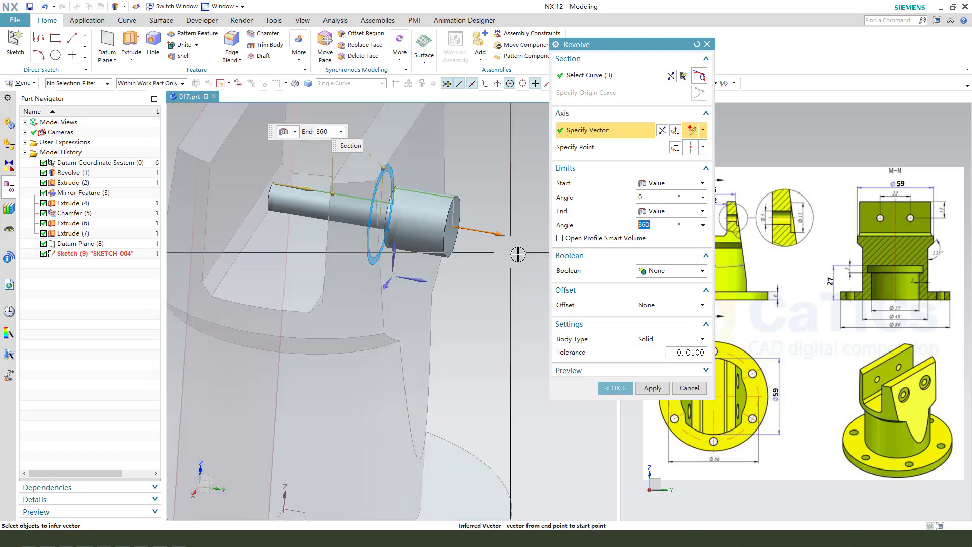
{"action": "left_click", "coordinate": [670, 271]}
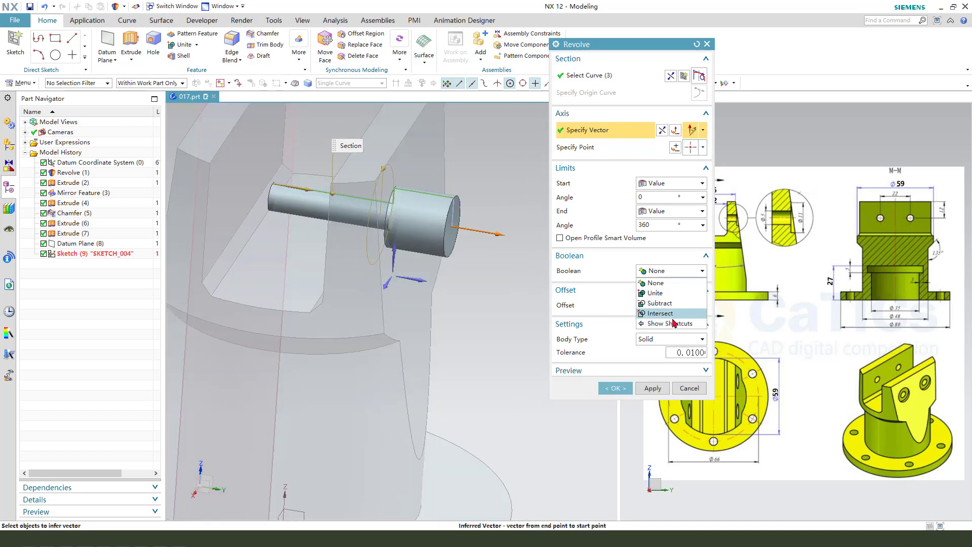
{"action": "left_click", "coordinate": [660, 303]}
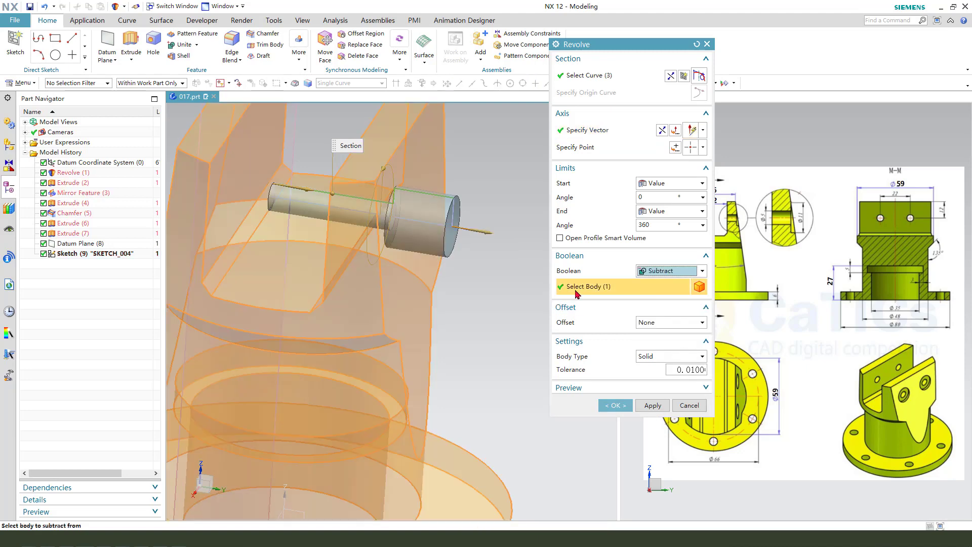
{"action": "scroll", "coordinate": [430, 290], "scroll_direction": "down", "scroll_amount": 3}
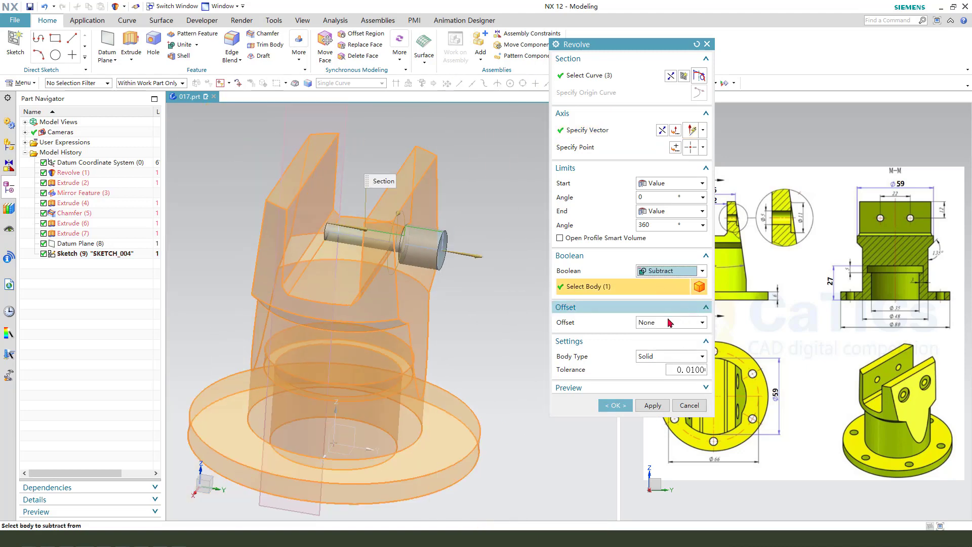
{"action": "left_click", "coordinate": [615, 405]}
{"action": "middle_click_drag", "start_coordinate": [480, 306], "coordinate": [437, 285]}
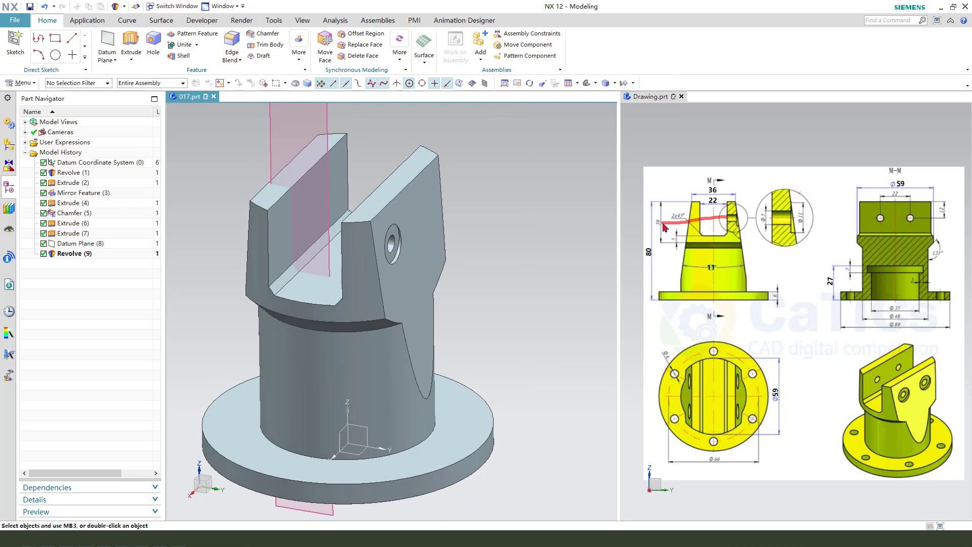
Reopen the revolved cut's section sketch and stretch its long upper line through the opposite fork arm, to about 49 mm.
{"action": "key", "text": "Escape"}
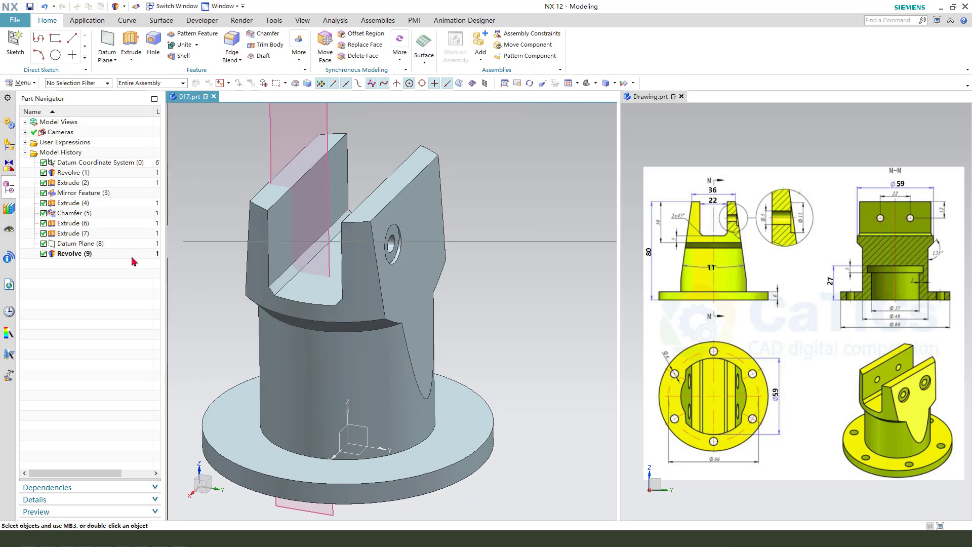
{"action": "left_click", "coordinate": [66, 255]}
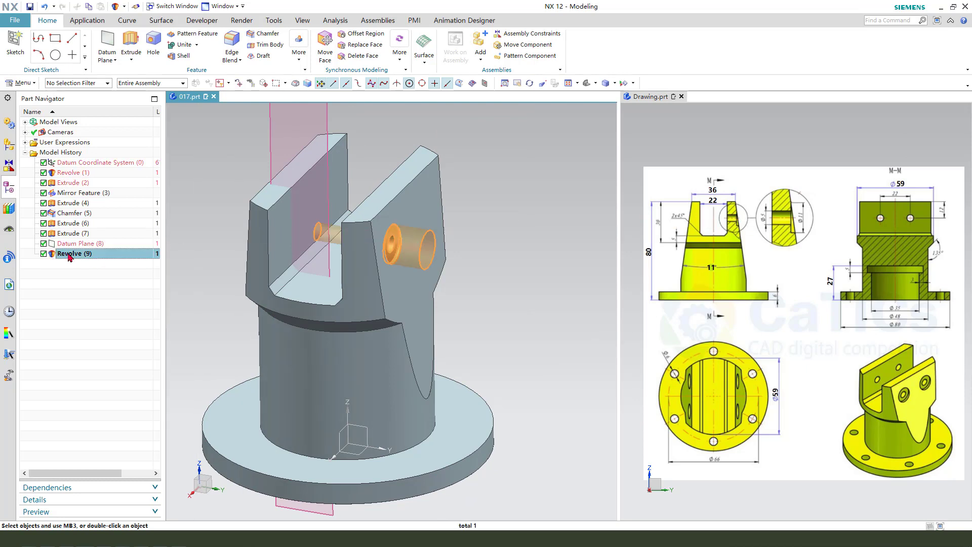
{"action": "double_click", "coordinate": [69, 254]}
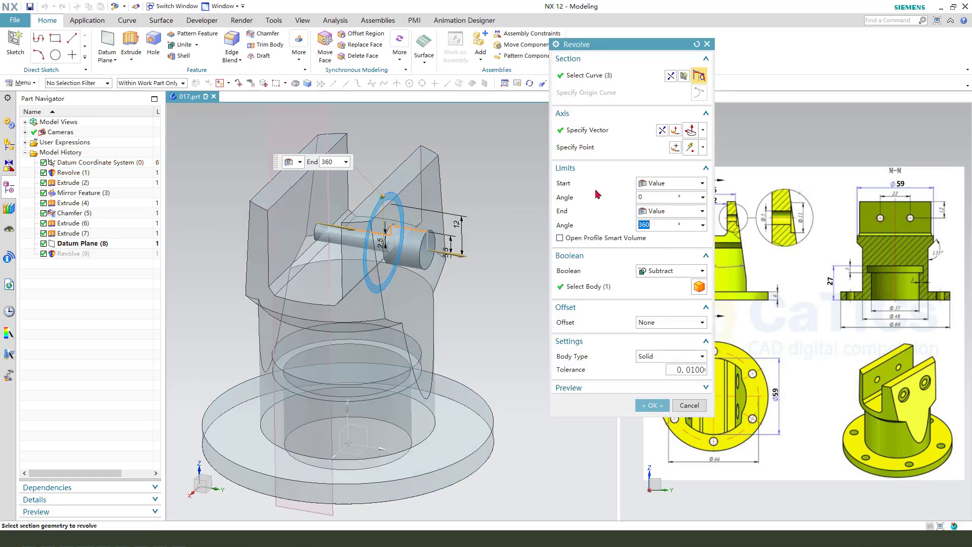
{"action": "left_click", "coordinate": [685, 76]}
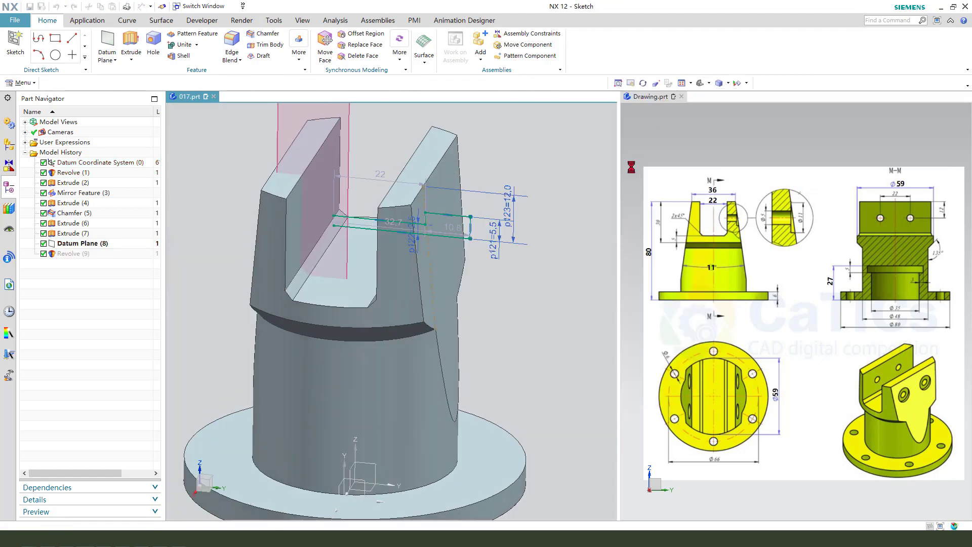
{"action": "scroll", "coordinate": [316, 246], "scroll_direction": "up", "scroll_amount": 2}
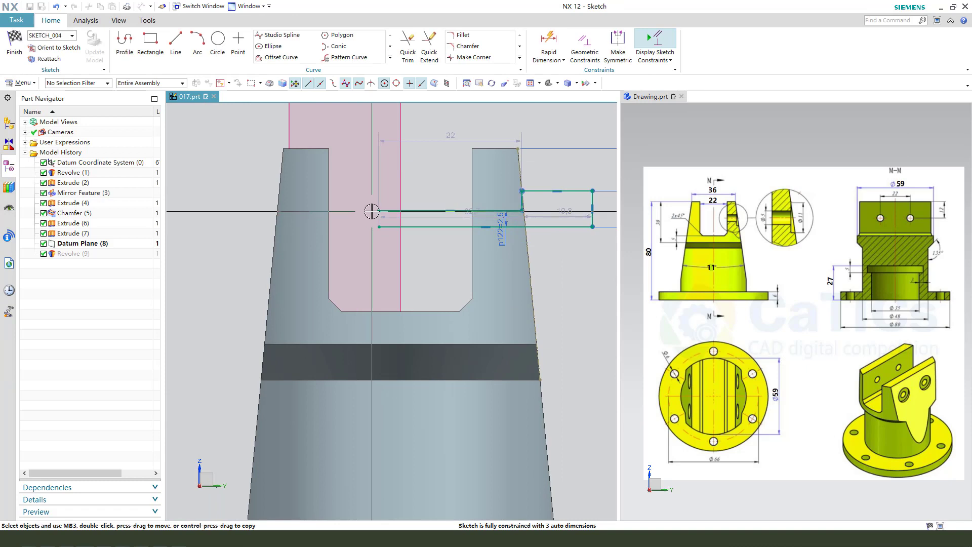
{"action": "left_click_drag", "start_coordinate": [376, 211], "coordinate": [227, 204]}
Set the stretched line's length to 60 mm, finish the sketch and apply the edited revolved cut.
{"action": "scroll", "coordinate": [299, 221], "scroll_direction": "down", "scroll_amount": 3}
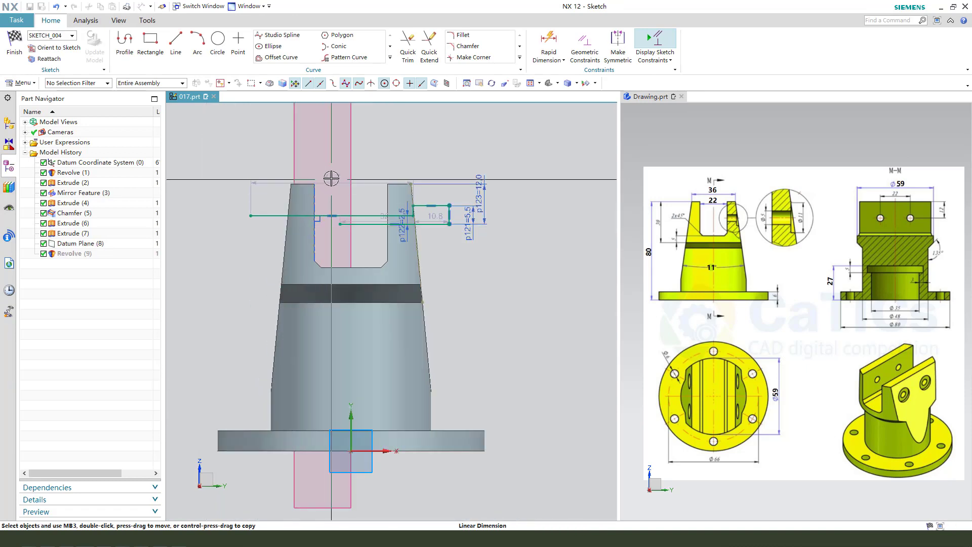
{"action": "left_click_drag", "start_coordinate": [330, 179], "coordinate": [330, 140]}
{"action": "double_click", "coordinate": [331, 140]}
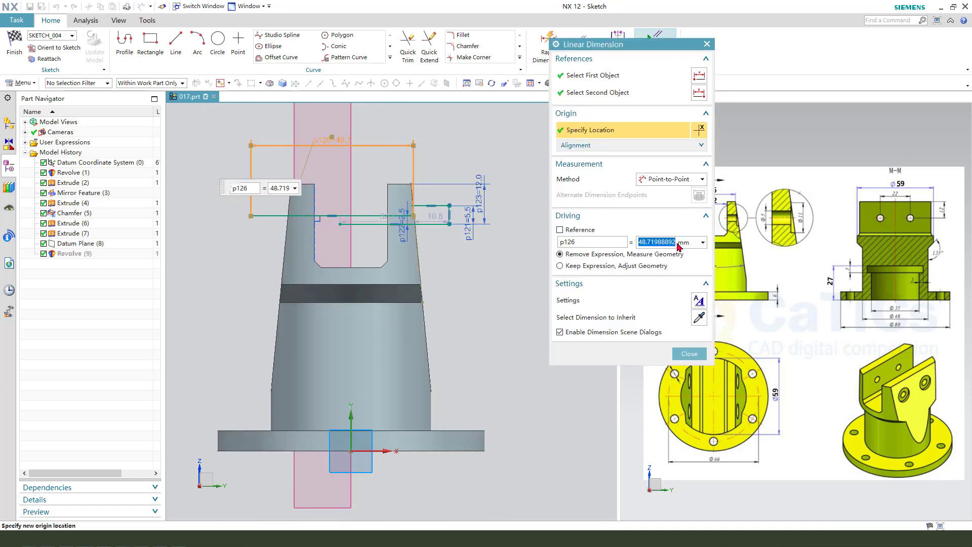
{"action": "type", "text": "60"}
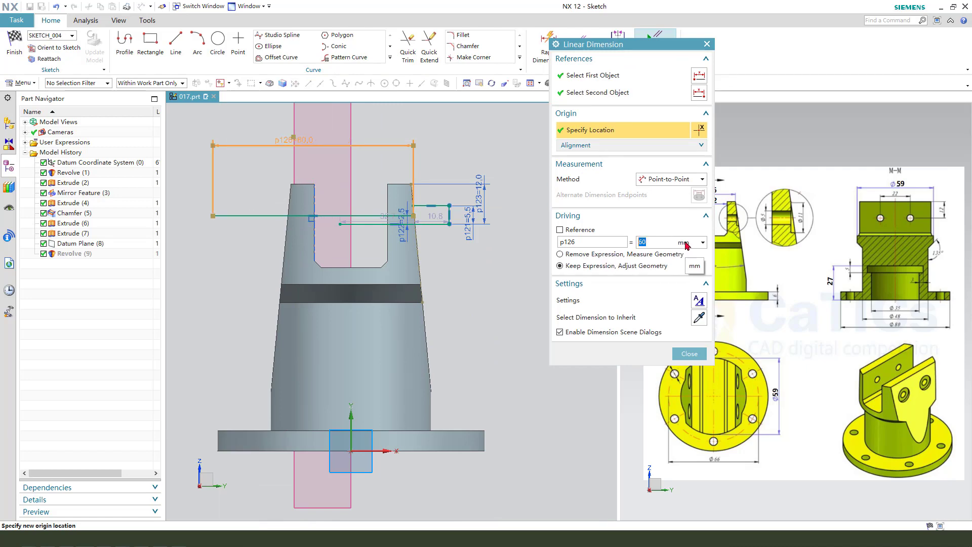
{"action": "key", "text": "Return"}
{"action": "left_click", "coordinate": [14, 43]}
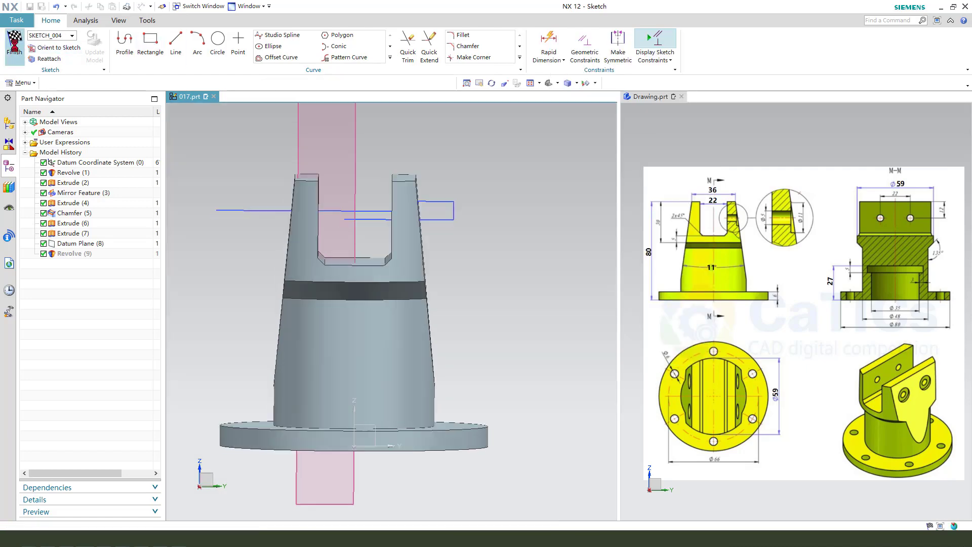
{"action": "middle_click", "coordinate": [503, 199]}
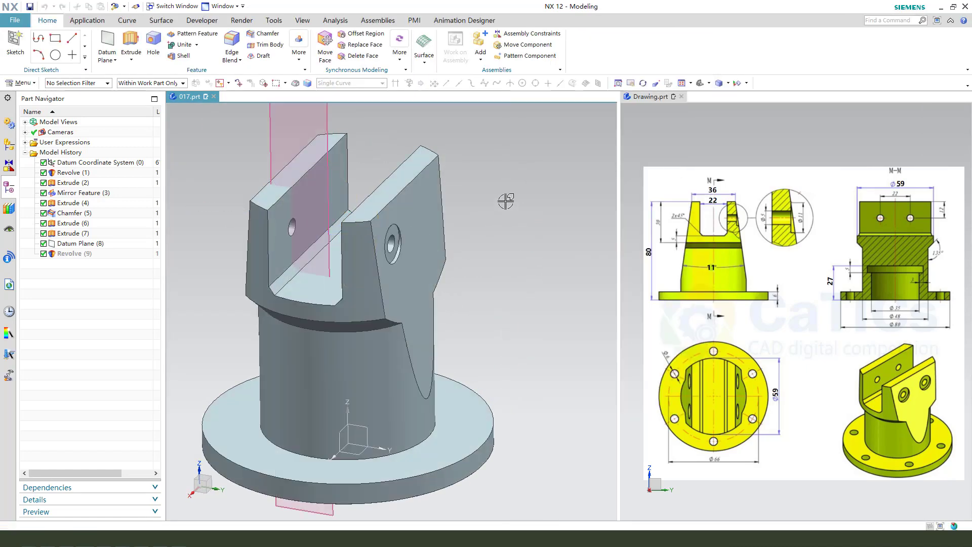
{"action": "middle_click_drag", "start_coordinate": [504, 199], "coordinate": [443, 253]}
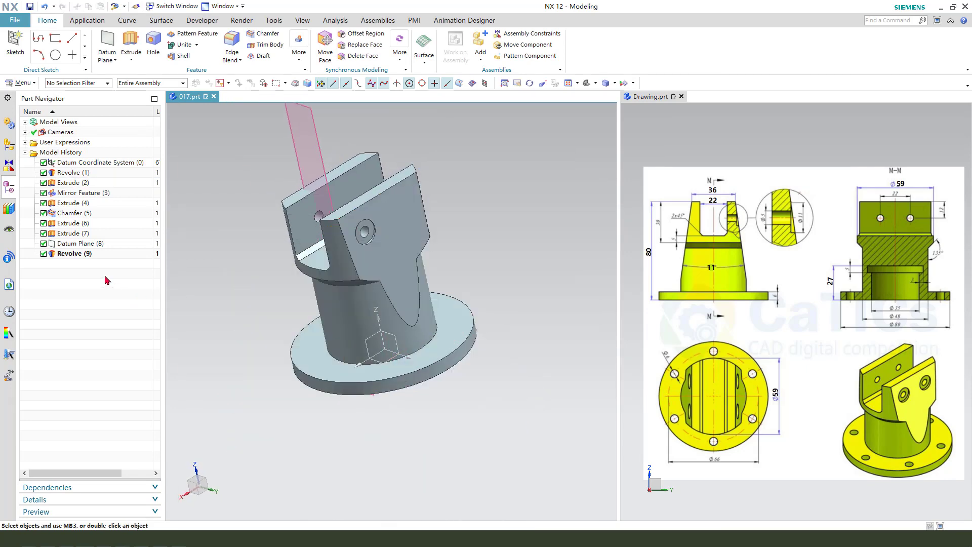
Mirror the revolved counterbored-hole cut about the YZ plane of the datum coordinate system.
{"action": "left_click", "coordinate": [73, 254]}
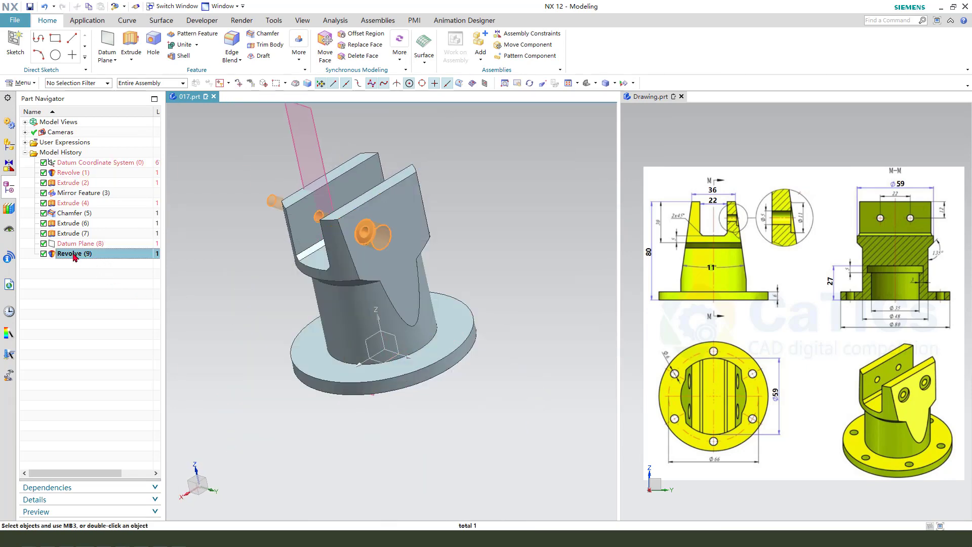
{"action": "left_click", "coordinate": [296, 55]}
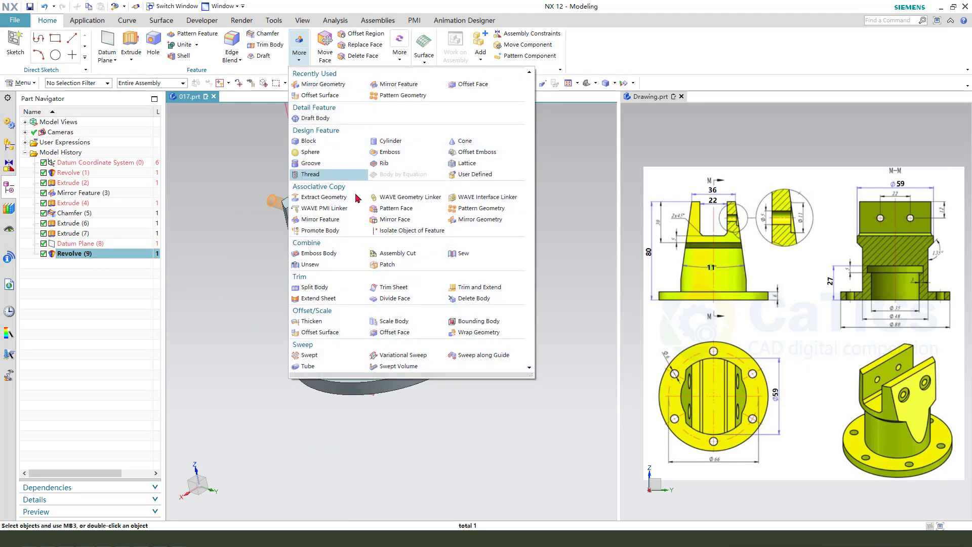
{"action": "left_click", "coordinate": [321, 219]}
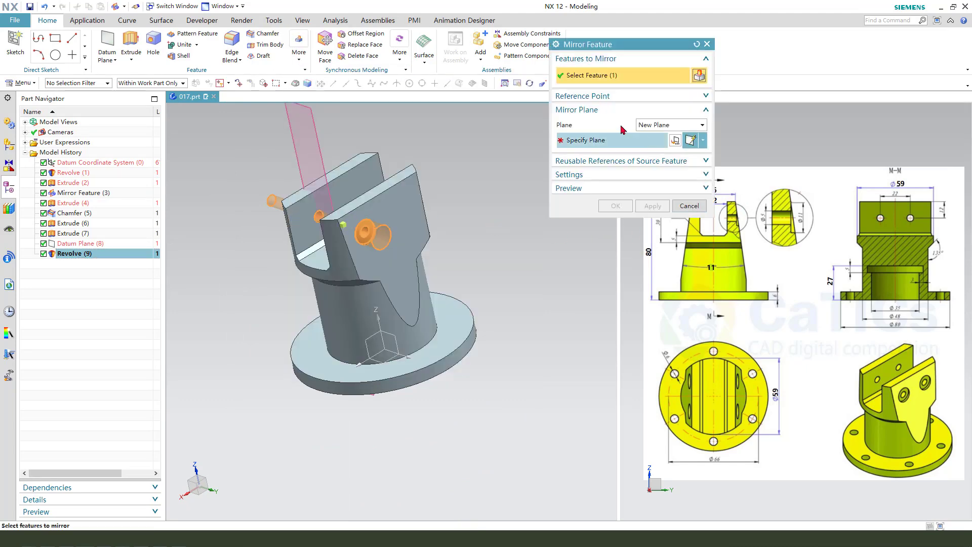
{"action": "left_click", "coordinate": [390, 349]}
{"action": "left_click", "coordinate": [615, 206]}
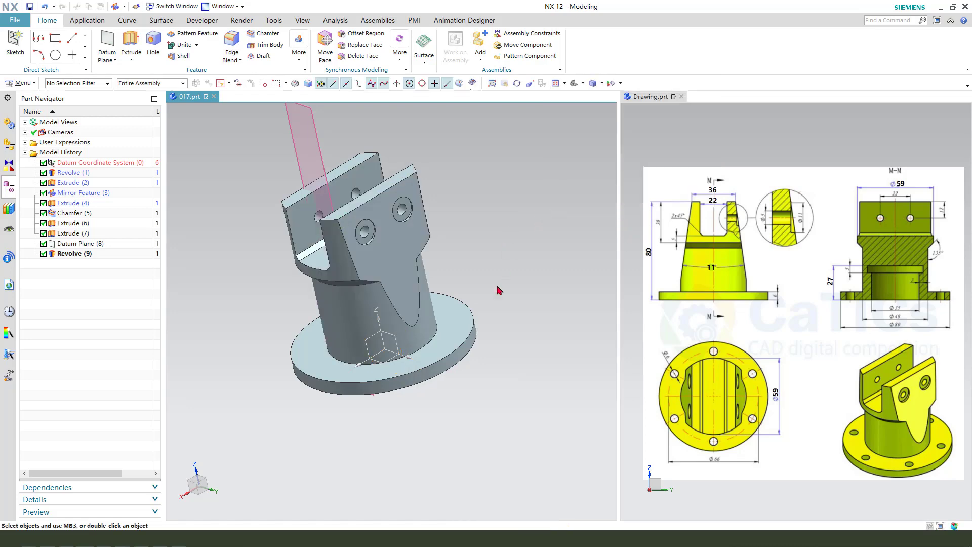
{"action": "middle_click_drag", "start_coordinate": [482, 311], "coordinate": [445, 288]}
{"action": "scroll", "coordinate": [446, 288], "scroll_direction": "up", "scroll_amount": 2}
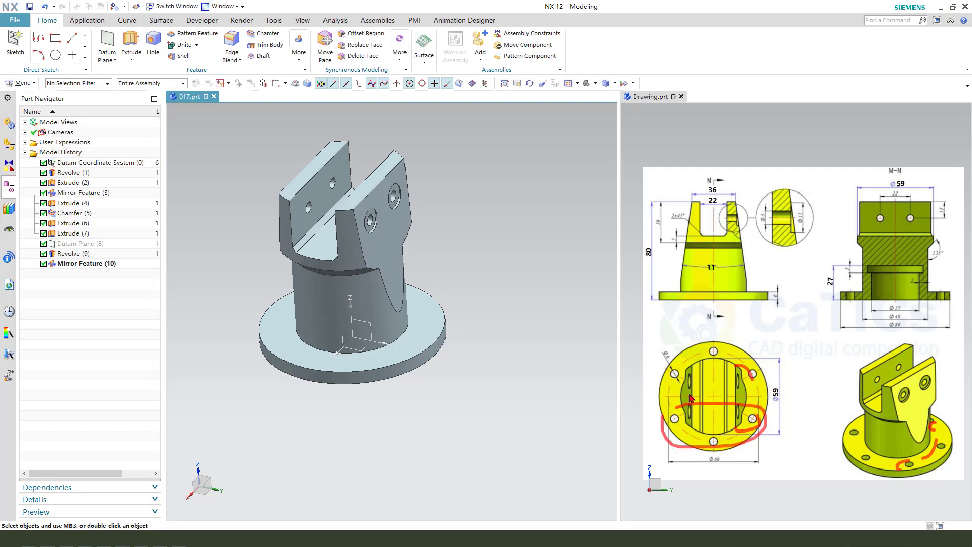
Start a general hole and create its position sketch on the flange's upper face, referenced along the Y axis with its origin at 0, 0, 0.
{"action": "key", "text": "Escape"}
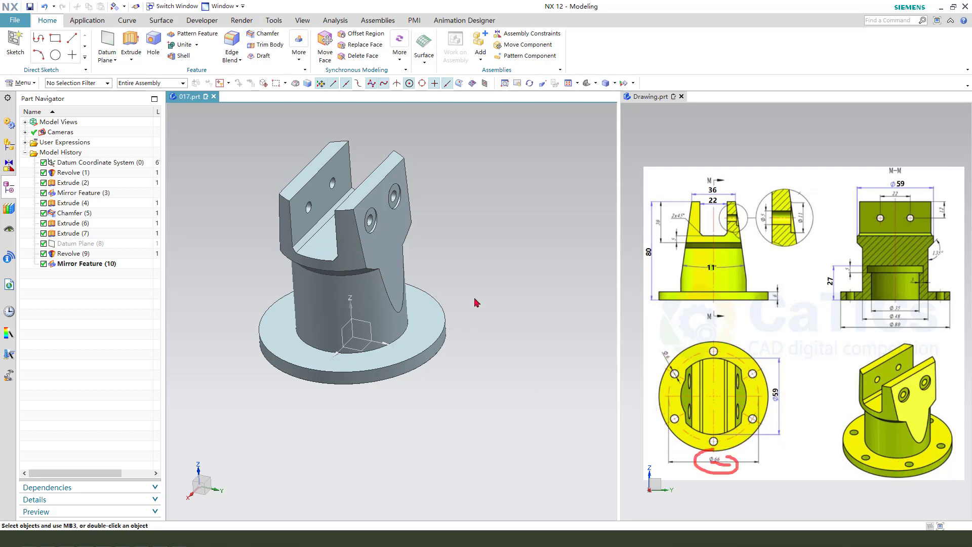
{"action": "key", "text": "Escape"}
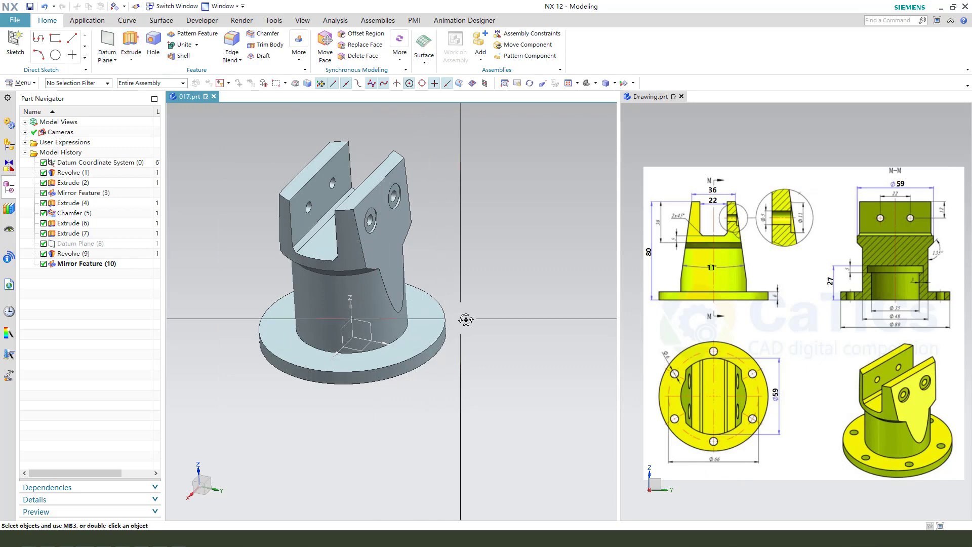
{"action": "mouse_move", "coordinate": [467, 319]}
{"action": "middle_mouse_down"}
{"action": "mouse_move", "coordinate": [503, 339]}
{"action": "mouse_move", "coordinate": [477, 324]}
{"action": "middle_mouse_up"}
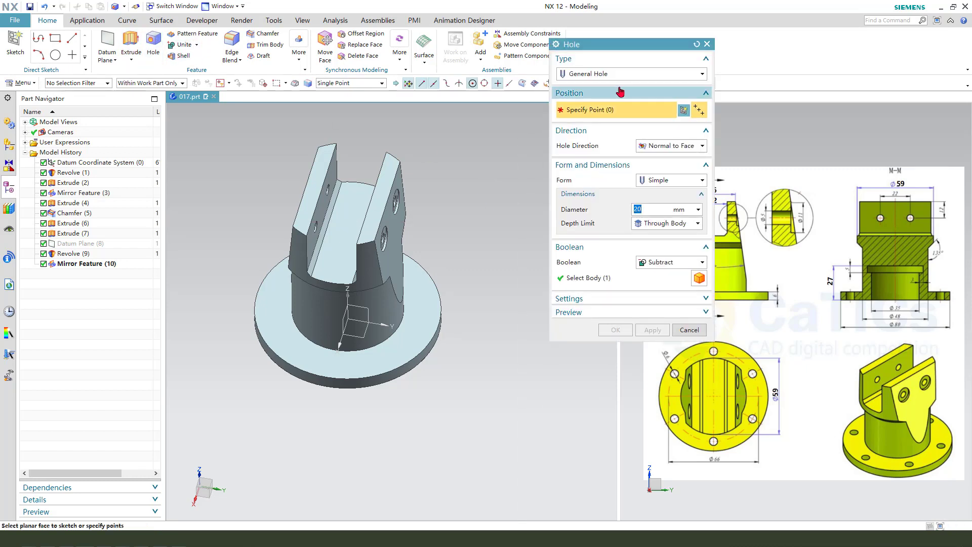
{"action": "left_click", "coordinate": [683, 110]}
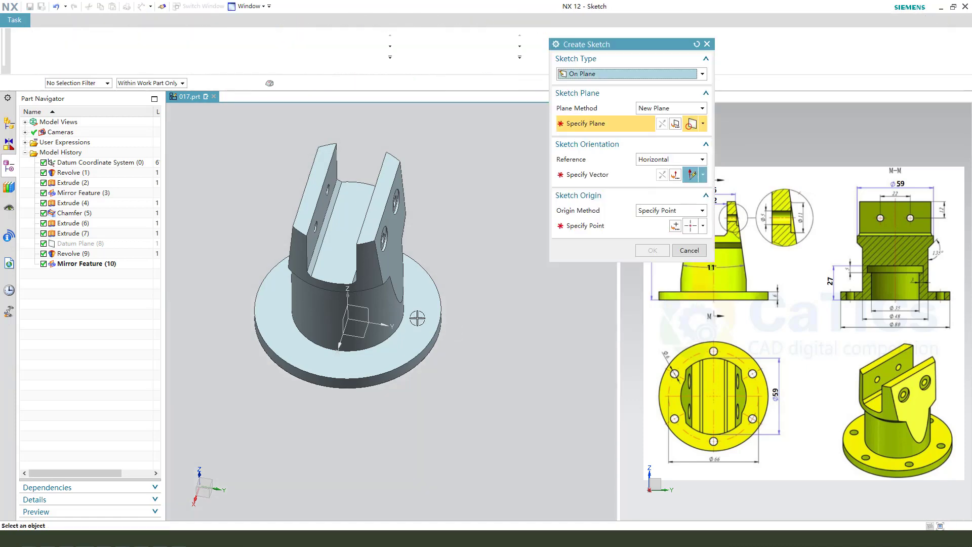
{"action": "left_click", "coordinate": [423, 311]}
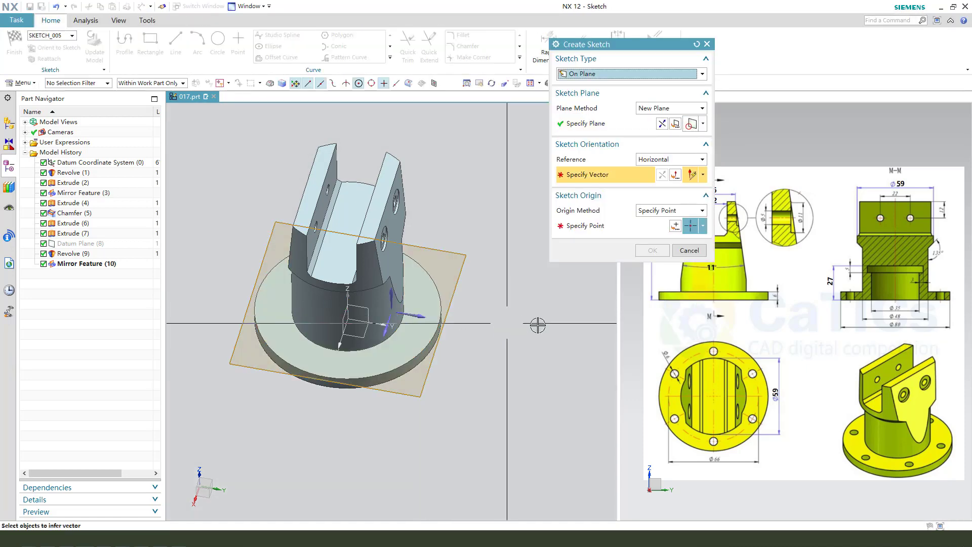
{"action": "left_click", "coordinate": [420, 315]}
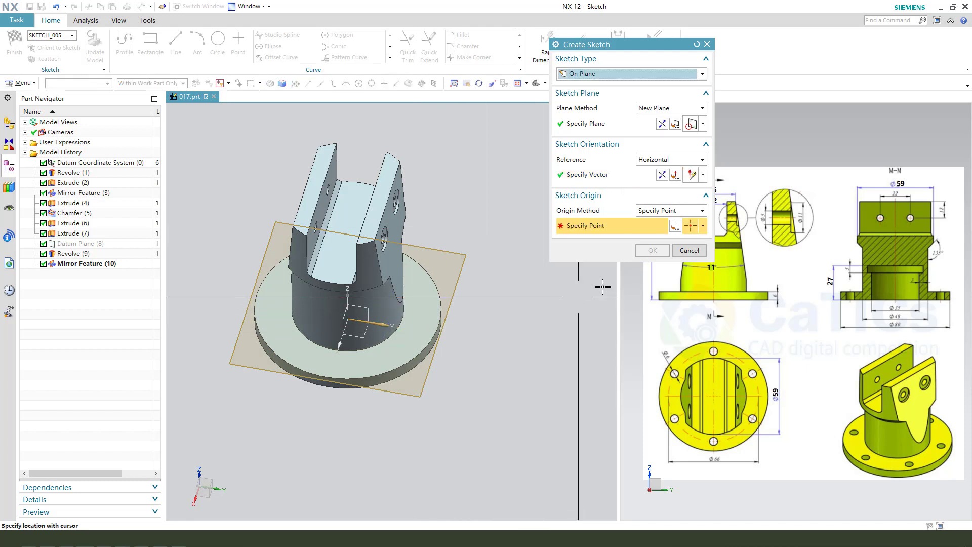
{"action": "left_click", "coordinate": [679, 227]}
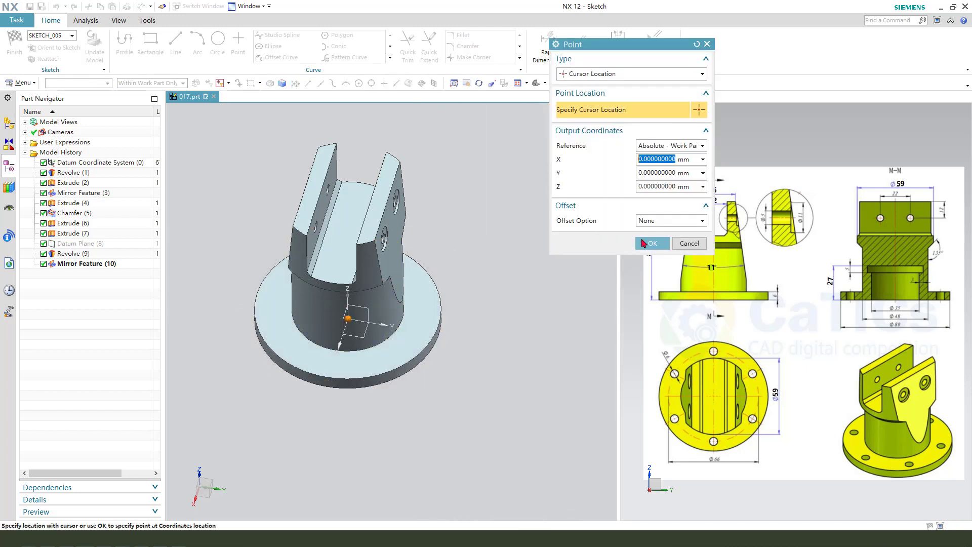
{"action": "left_click", "coordinate": [652, 245]}
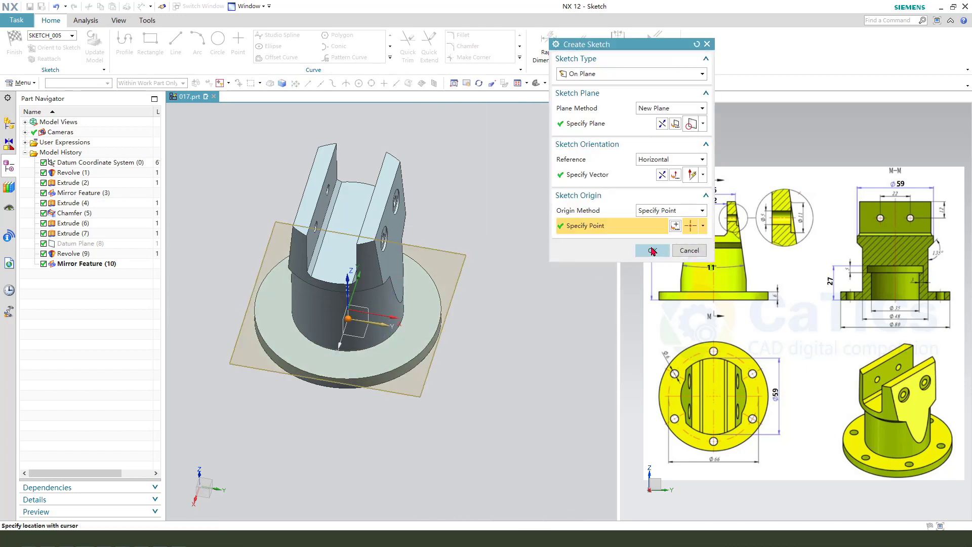
{"action": "left_click", "coordinate": [652, 251]}
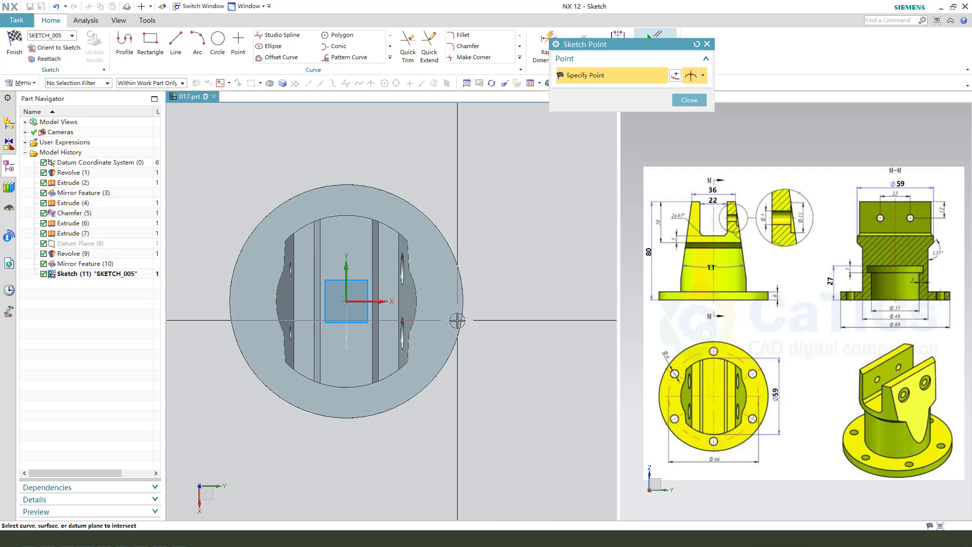
Place one sketch point on the flange ring and move it close to the positive end of the sketch's vertical axis.
{"action": "scroll", "coordinate": [456, 319], "scroll_direction": "up", "scroll_amount": 1}
{"action": "left_click", "coordinate": [435, 293]}
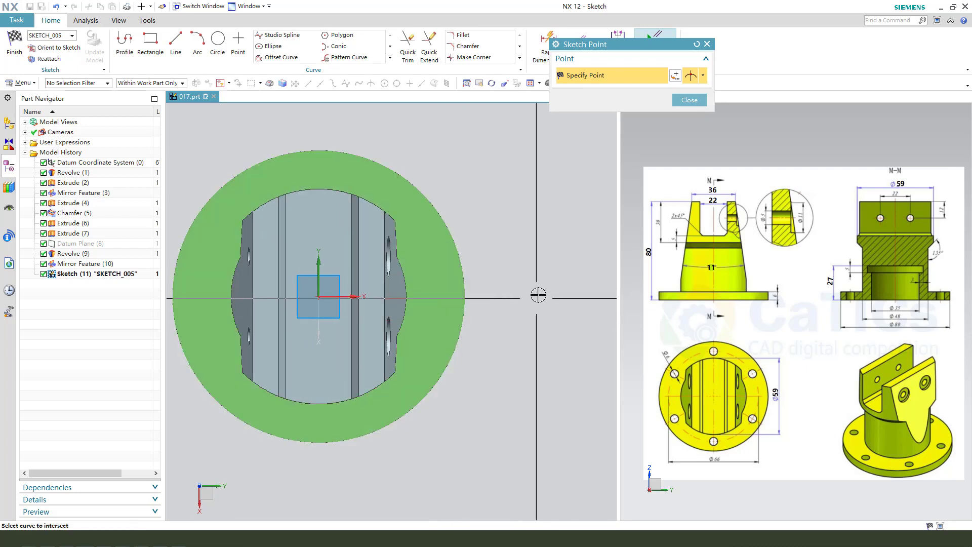
{"action": "left_click", "coordinate": [704, 77]}
{"action": "left_click", "coordinate": [691, 95]}
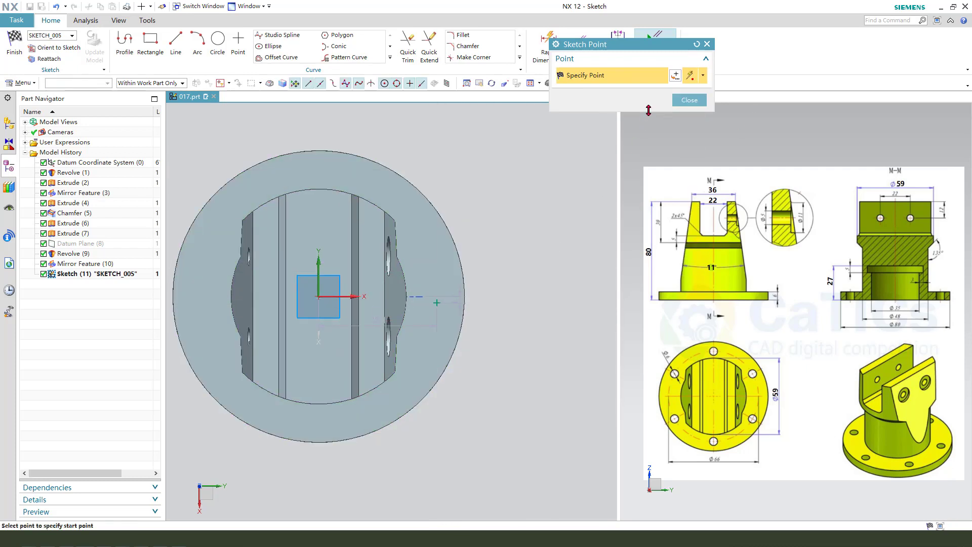
{"action": "left_click", "coordinate": [690, 101]}
{"action": "scroll", "coordinate": [436, 289], "scroll_direction": "up", "scroll_amount": 1}
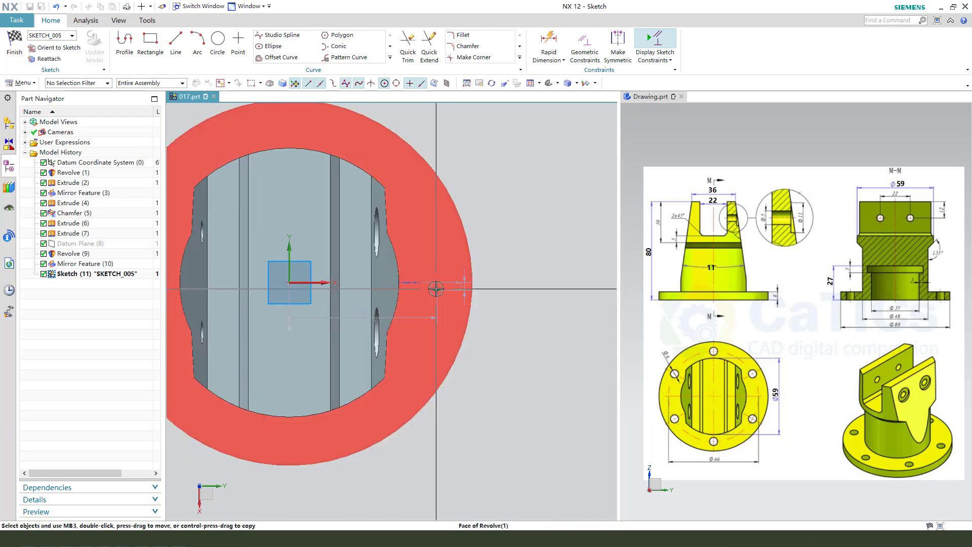
{"action": "scroll", "coordinate": [451, 265], "scroll_direction": "down", "scroll_amount": 1}
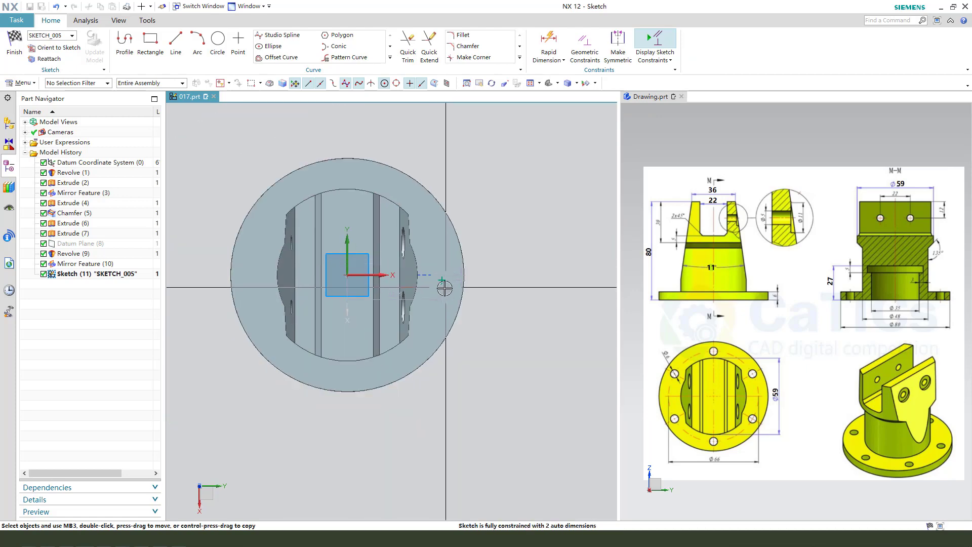
{"action": "left_click_drag", "start_coordinate": [354, 172], "coordinate": [353, 172]}
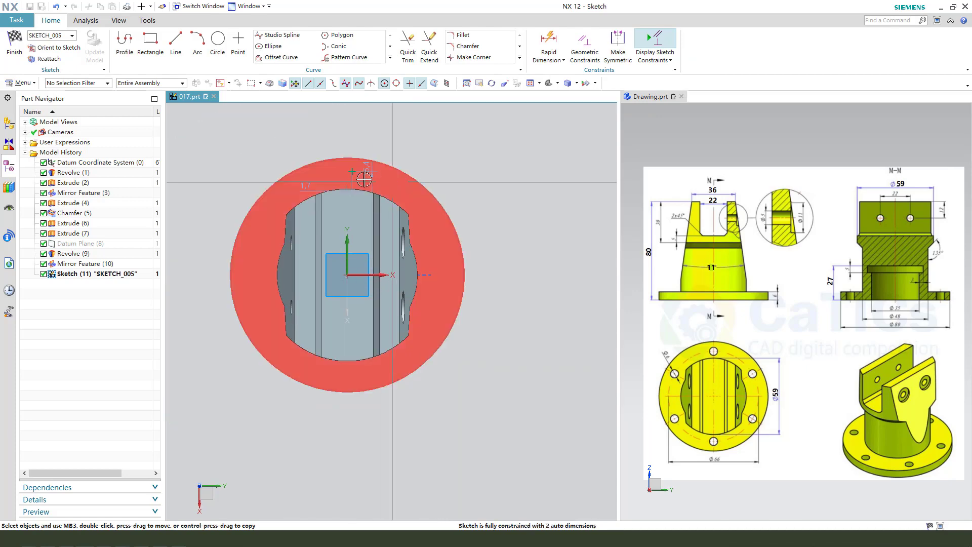
Constrain the hole's sketch point onto the sketch's vertical axis.
{"action": "left_click", "coordinate": [356, 171]}
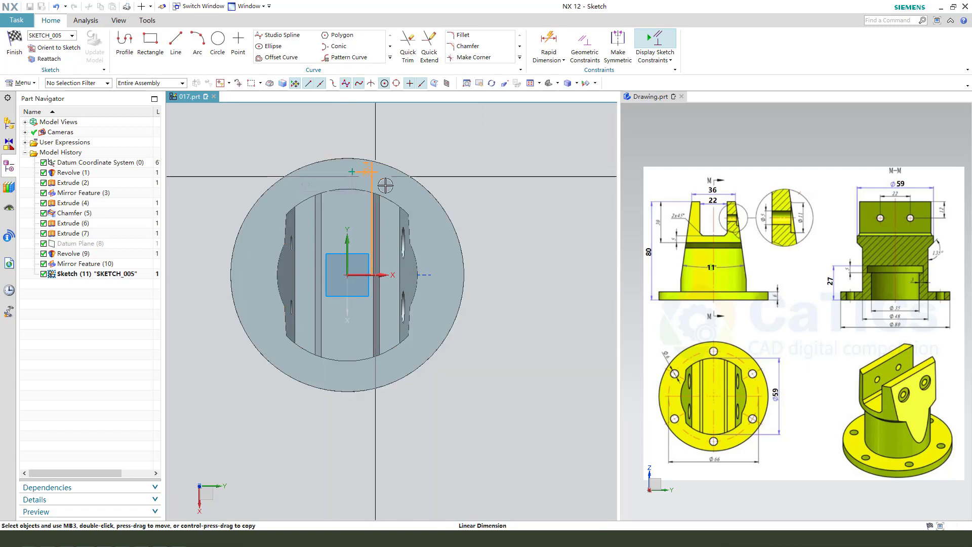
{"action": "key", "text": "Delete"}
{"action": "left_click", "coordinate": [352, 172]}
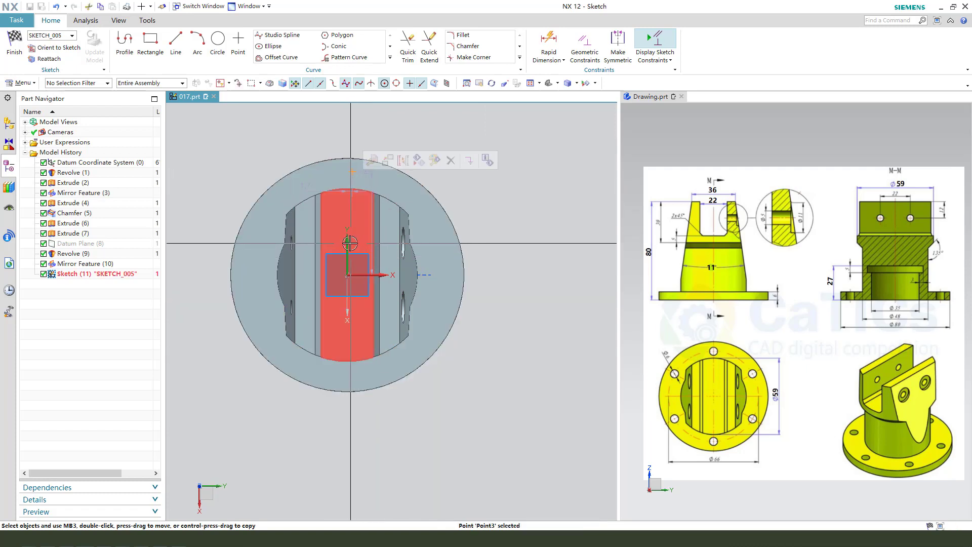
{"action": "left_click", "coordinate": [347, 249]}
{"action": "left_click", "coordinate": [409, 230]}
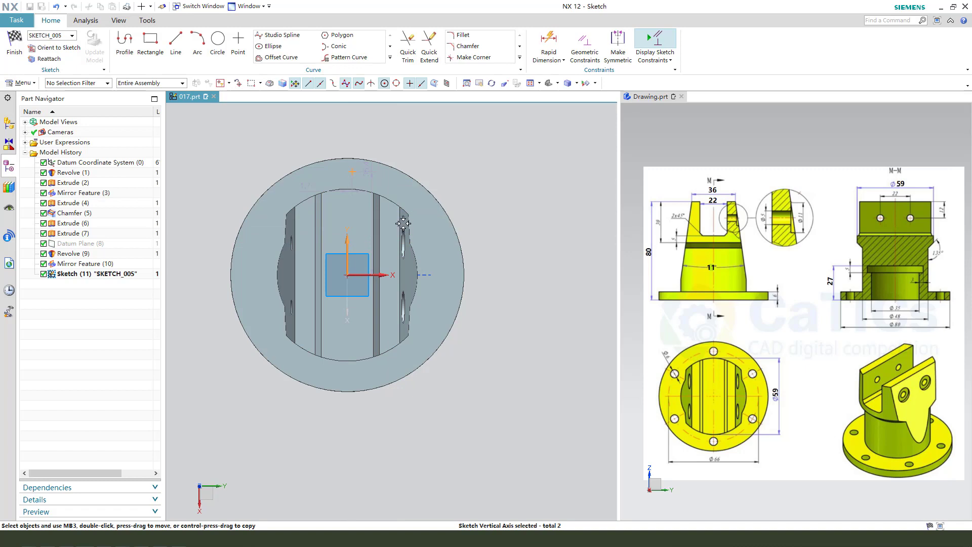
Set the point's vertical distance from the sketch's horizontal axis to 33 mm, keeping the expression and adjusting the geometry.
{"action": "scroll", "coordinate": [375, 169], "scroll_direction": "up", "scroll_amount": 2}
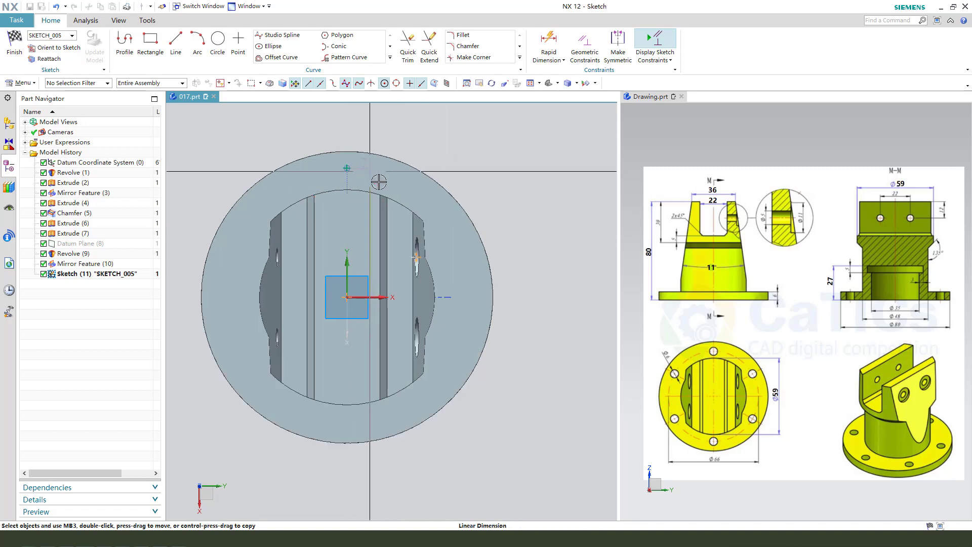
{"action": "left_click_drag", "start_coordinate": [371, 173], "coordinate": [515, 217]}
{"action": "double_click", "coordinate": [519, 217]}
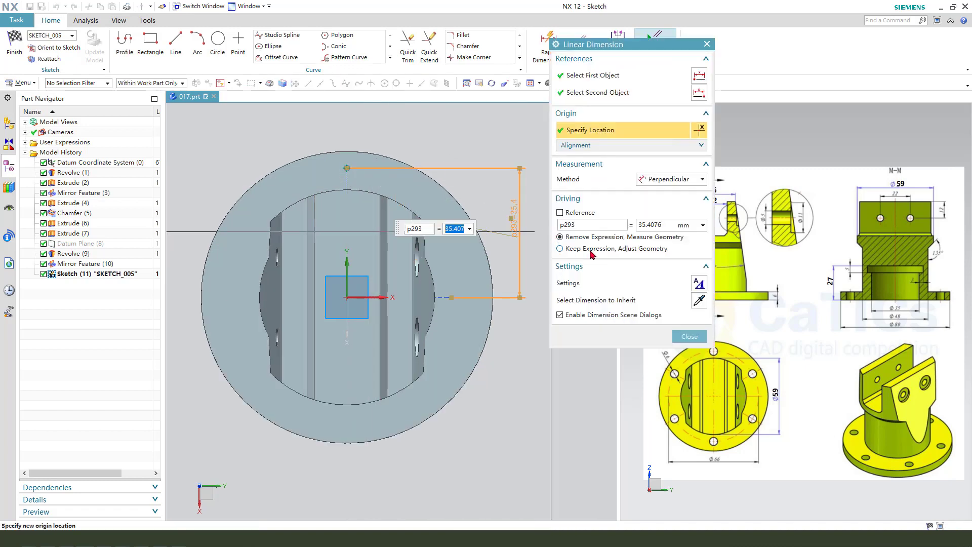
{"action": "left_click", "coordinate": [591, 251]}
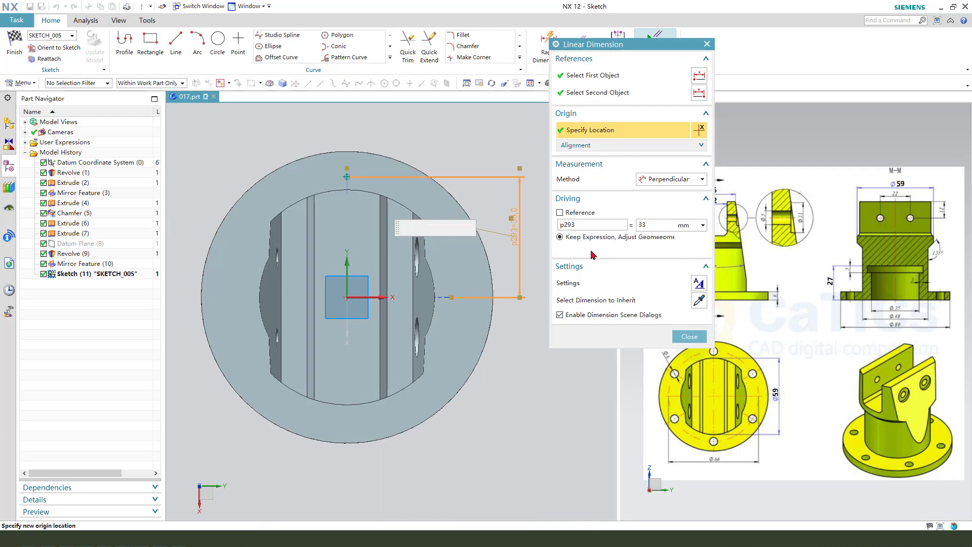
{"action": "middle_click", "coordinate": [497, 178]}
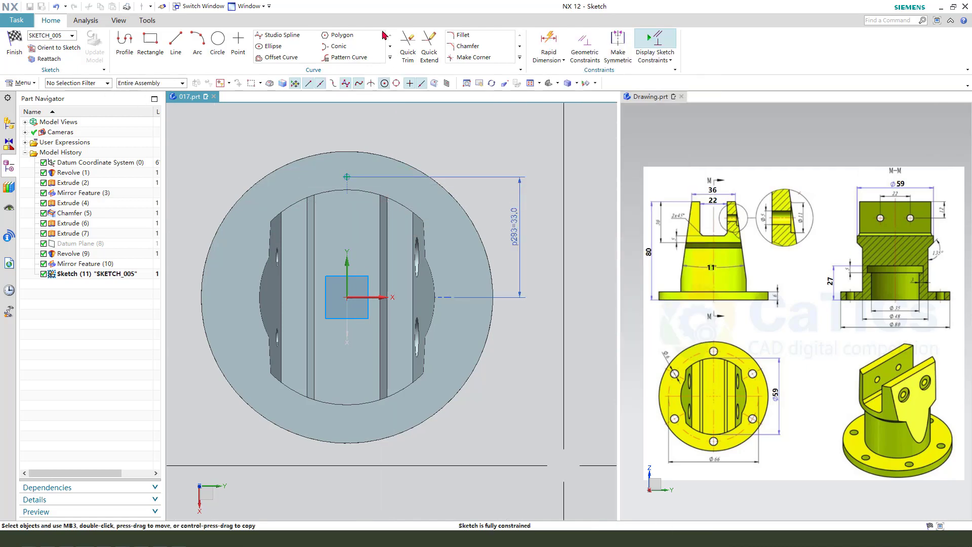
Finish the sketch and subtract a simple through-body hole at the point, using the bolt-hole diameter from the drawing.
{"action": "left_click", "coordinate": [23, 49]}
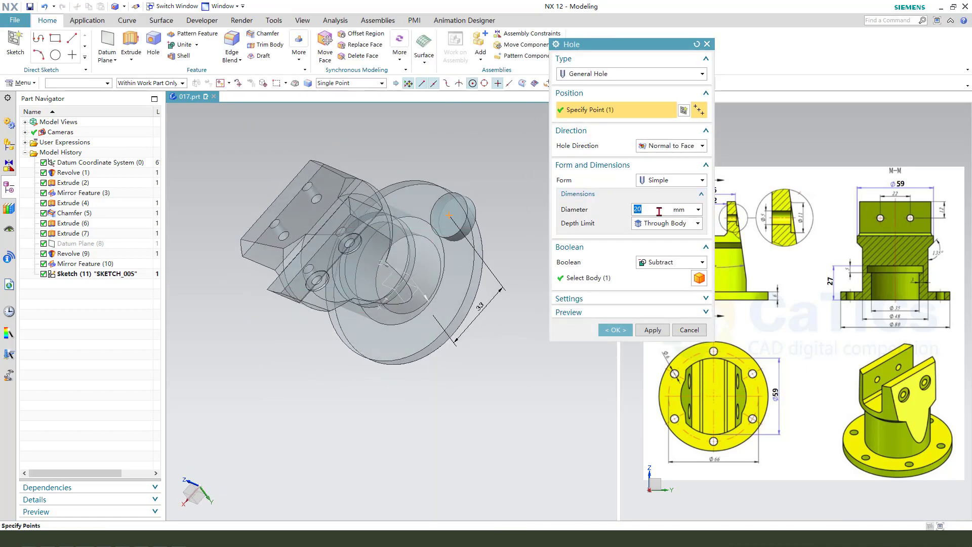
{"action": "left_click", "coordinate": [617, 334]}
{"action": "middle_click_drag", "start_coordinate": [499, 281], "coordinate": [454, 287]}
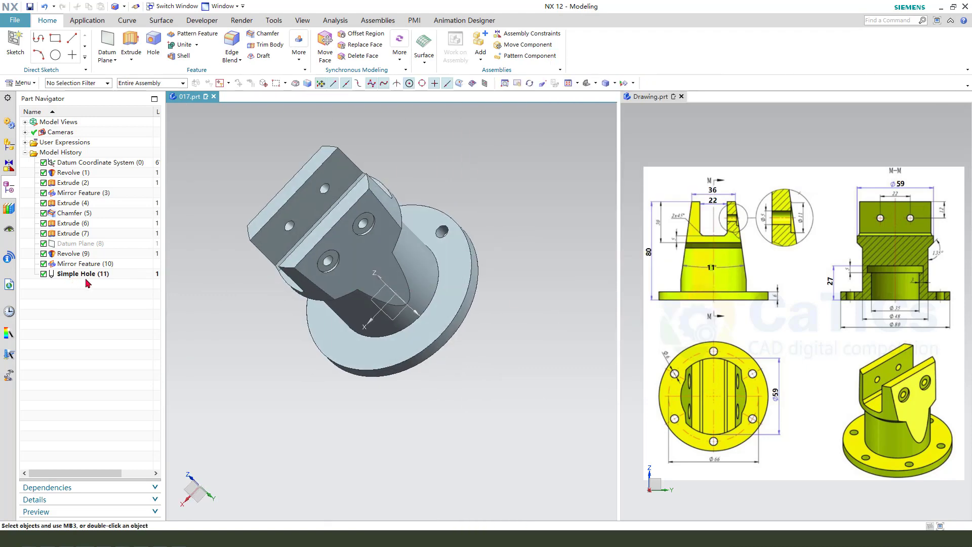
{"action": "left_click", "coordinate": [82, 276]}
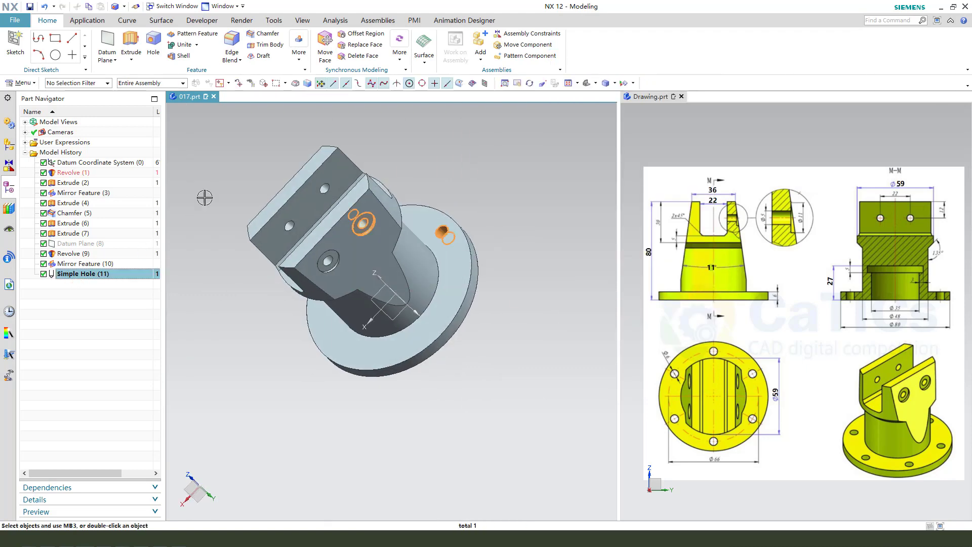
{"action": "left_click", "coordinate": [298, 57]}
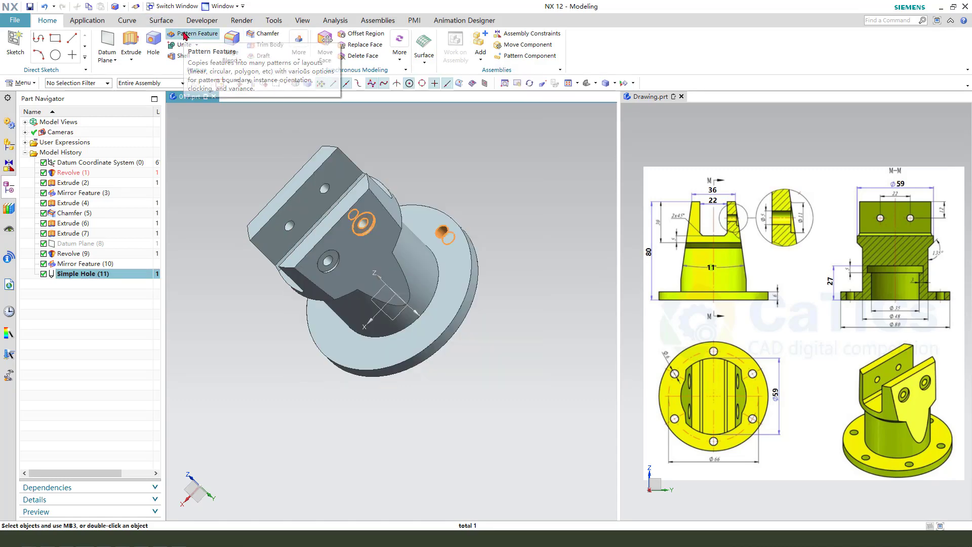
{"action": "left_click", "coordinate": [185, 35]}
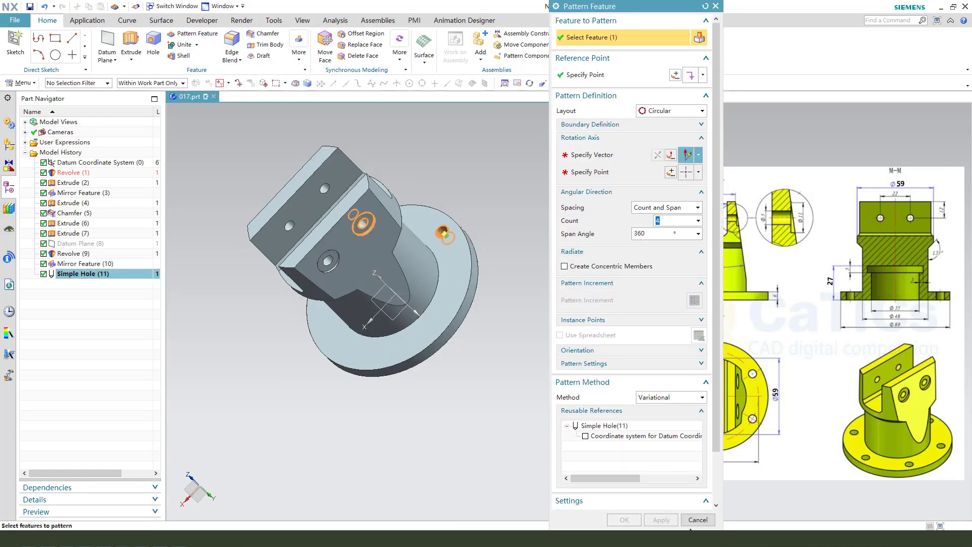
{"action": "left_click", "coordinate": [697, 520]}
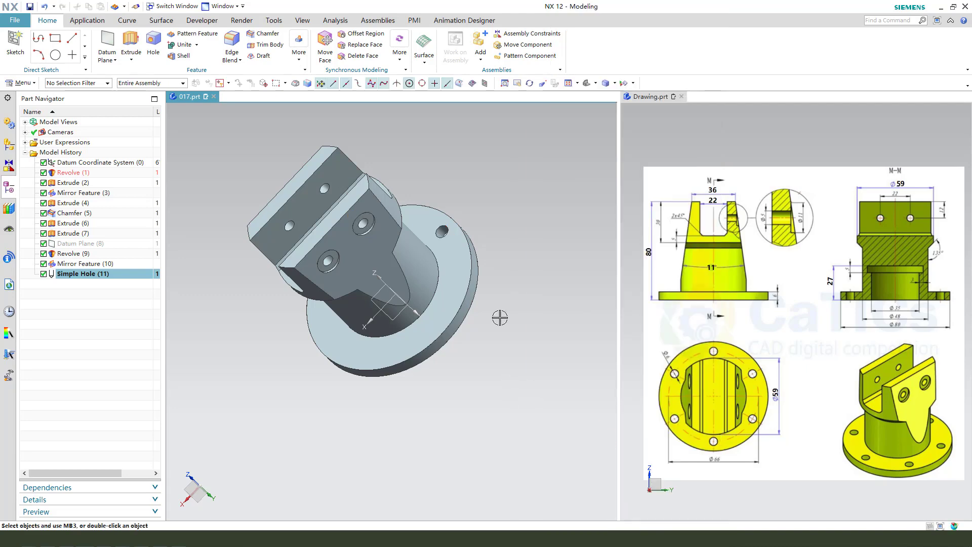
Pattern the simple flange hole circularly about the Z axis through the origin, with a count of 6 over a 360° span.
{"action": "left_click", "coordinate": [77, 273]}
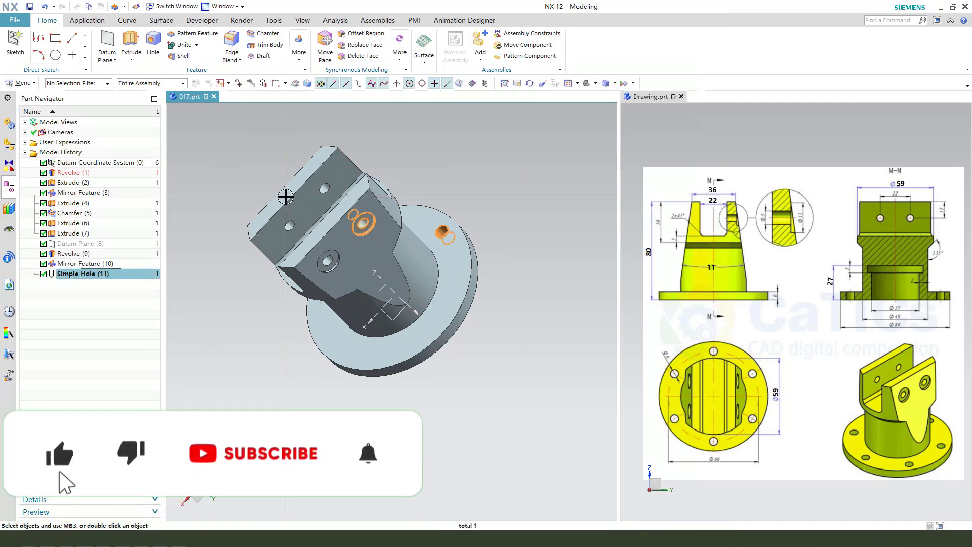
{"action": "middle_click_drag", "start_coordinate": [285, 260], "coordinate": [296, 251]}
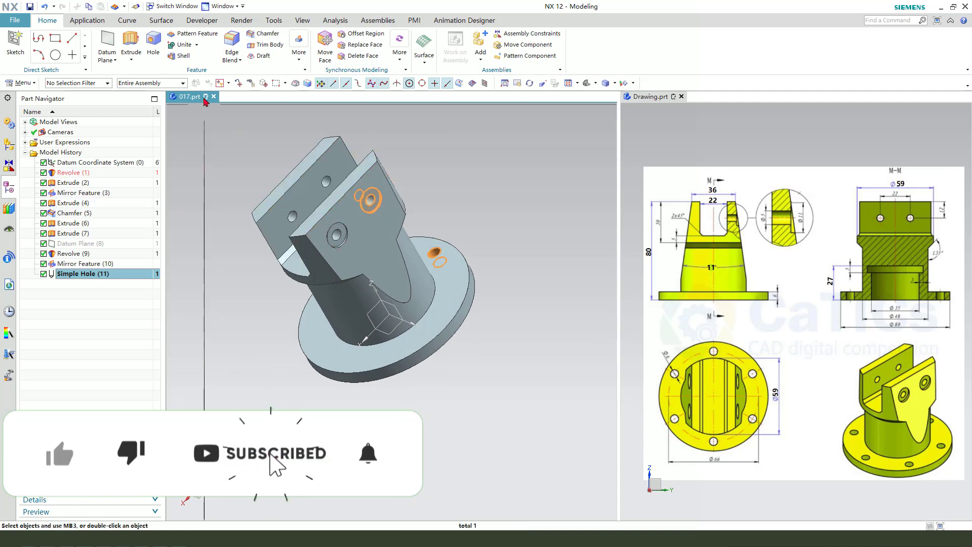
{"action": "middle_click_drag", "start_coordinate": [440, 286], "coordinate": [480, 326]}
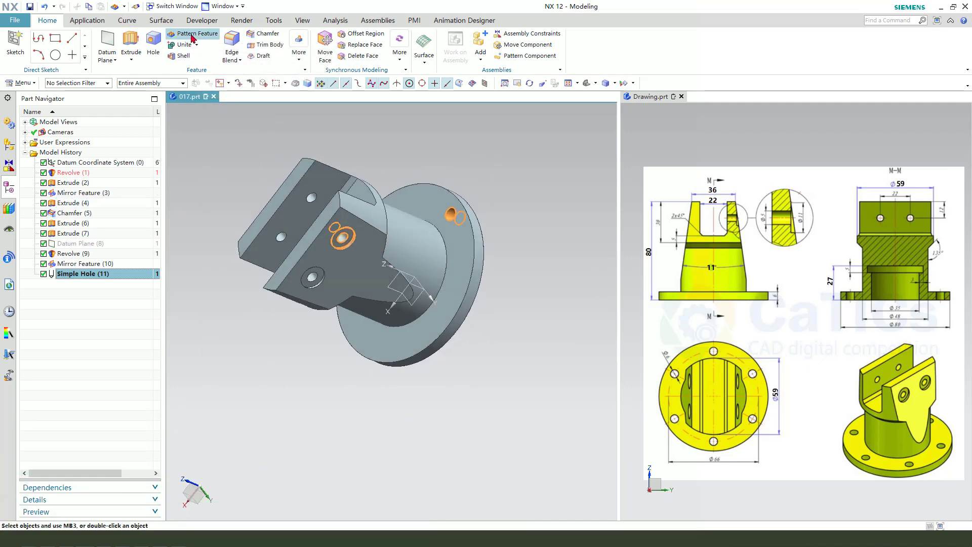
{"action": "middle_click_drag", "start_coordinate": [327, 331], "coordinate": [357, 310]}
{"action": "left_click", "coordinate": [588, 154]}
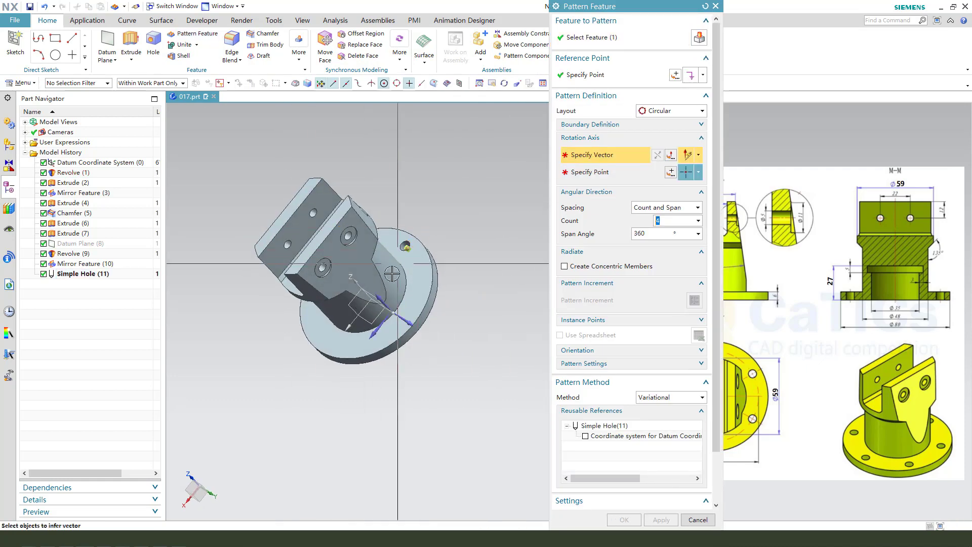
{"action": "left_click", "coordinate": [380, 295]}
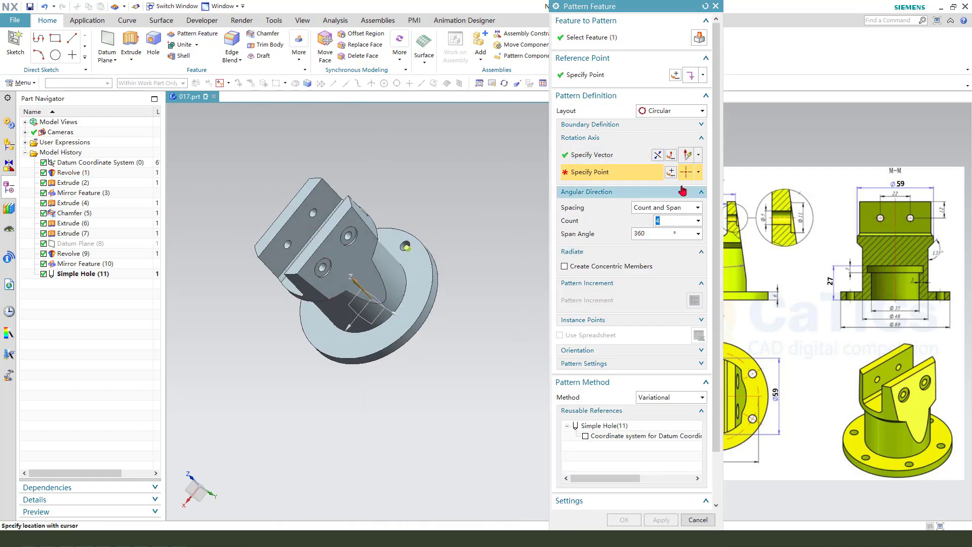
{"action": "left_click", "coordinate": [671, 173]}
{"action": "left_click", "coordinate": [653, 205]}
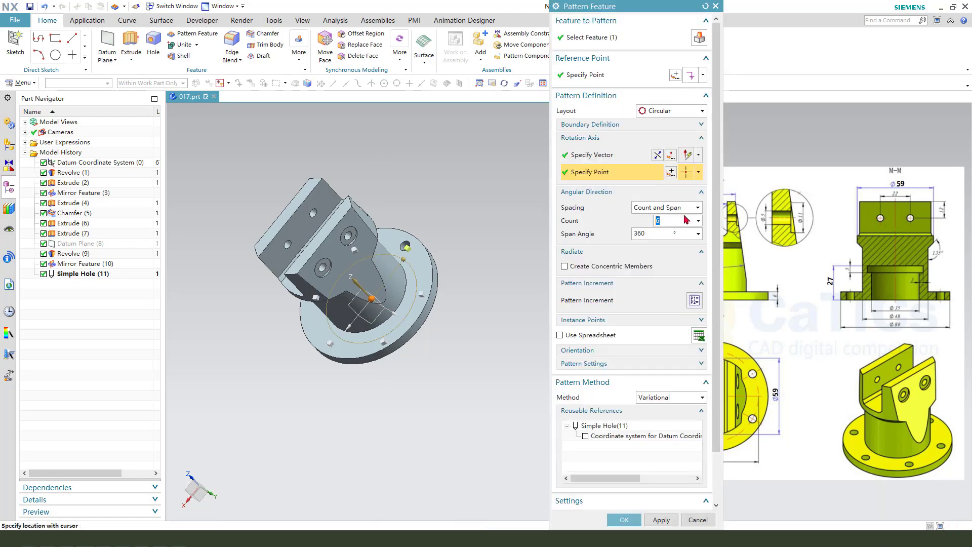
{"action": "left_click", "coordinate": [624, 519]}
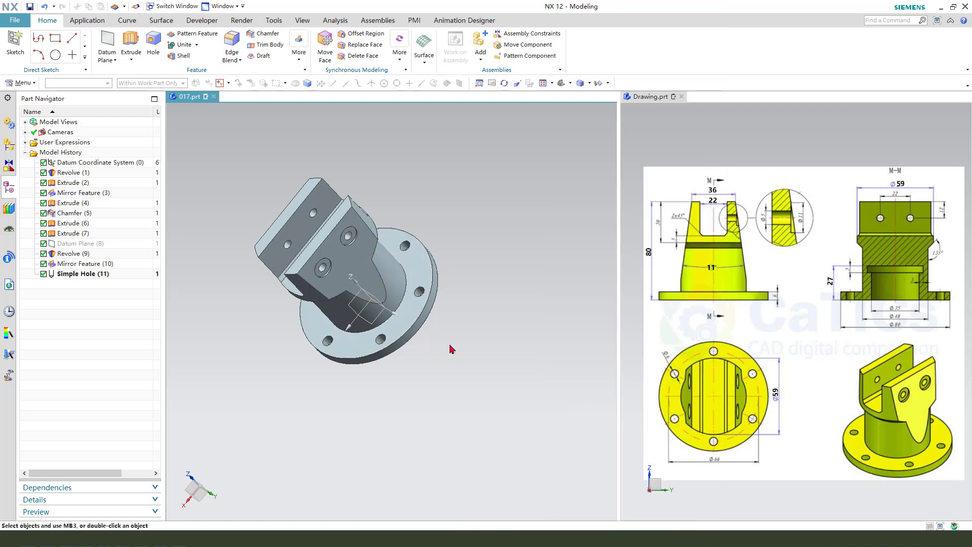
Hide the datum coordinate system and change the solid body's display color to yellow.
{"action": "middle_click_drag", "start_coordinate": [447, 319], "coordinate": [385, 317]}
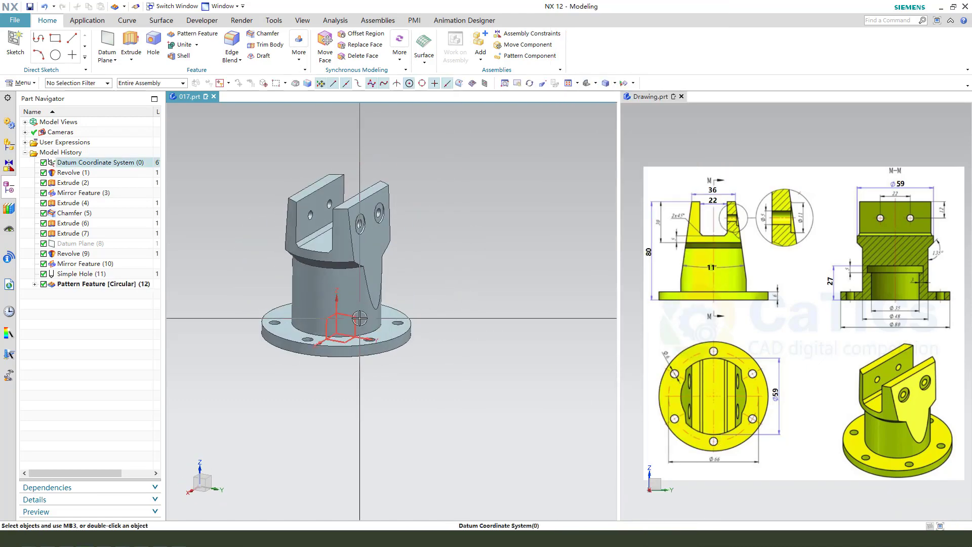
{"action": "mouse_move", "coordinate": [449, 330]}
{"action": "middle_mouse_down"}
{"action": "mouse_move", "coordinate": [531, 333]}
{"action": "mouse_move", "coordinate": [440, 350]}
{"action": "mouse_move", "coordinate": [445, 341]}
{"action": "middle_mouse_up"}
{"action": "key", "text": "ctrl+j"}
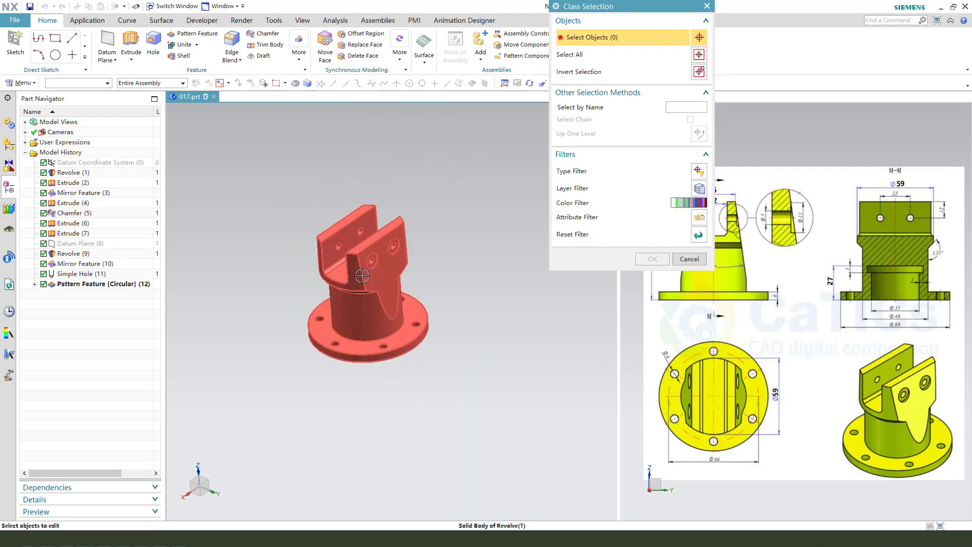
{"action": "left_click", "coordinate": [362, 276]}
{"action": "middle_click", "coordinate": [516, 243]}
{"action": "left_click", "coordinate": [683, 68]}
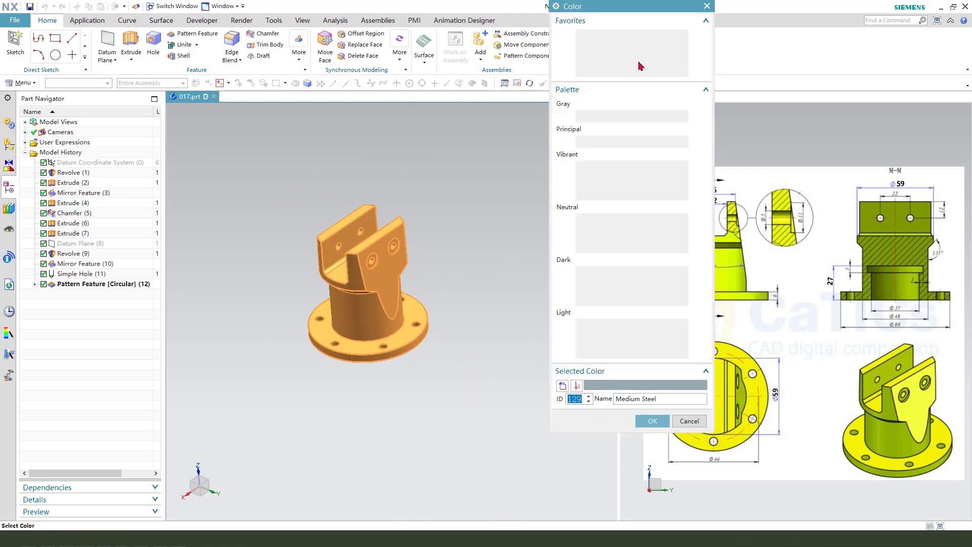
{"action": "left_click", "coordinate": [609, 36]}
{"action": "middle_click", "coordinate": [508, 250]}
{"action": "middle_click", "coordinate": [501, 252]}
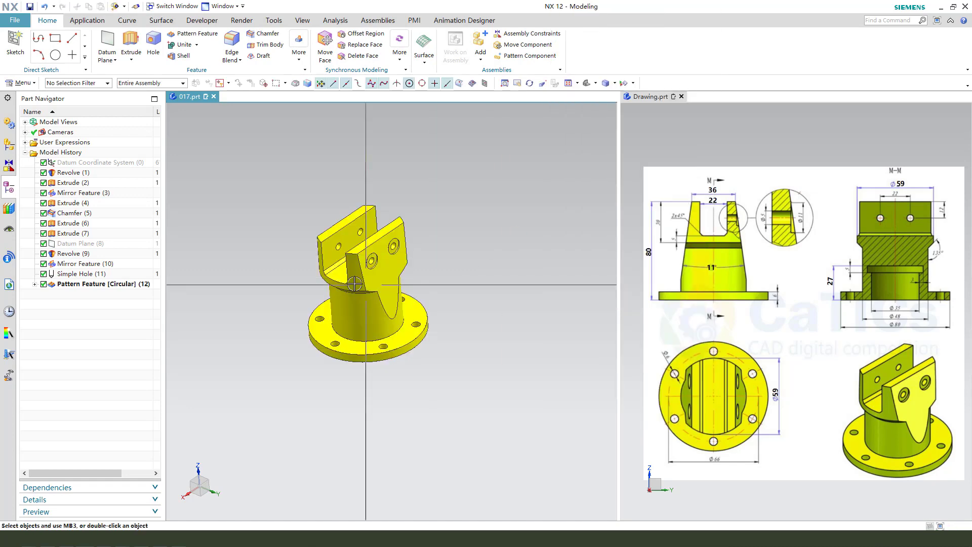
{"action": "scroll", "coordinate": [372, 283], "scroll_direction": "up", "scroll_amount": 2}
{"action": "middle_click_drag", "start_coordinate": [374, 303], "coordinate": [402, 339]}
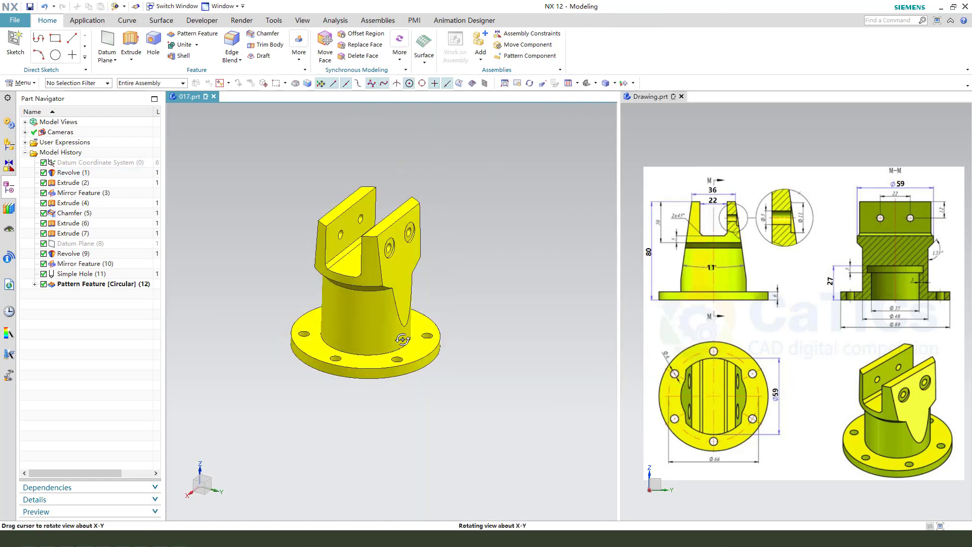
{"action": "middle_click_drag", "start_coordinate": [402, 328], "coordinate": [443, 357]}
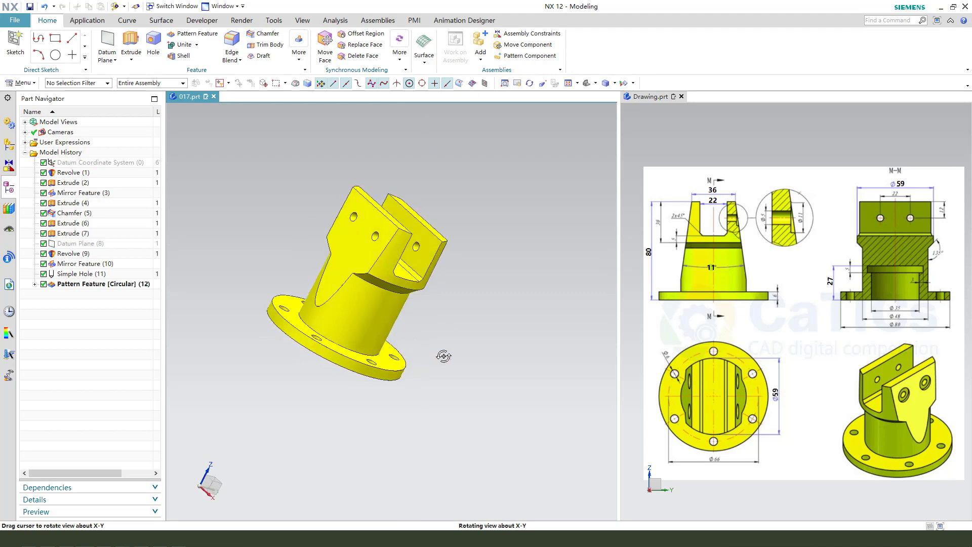